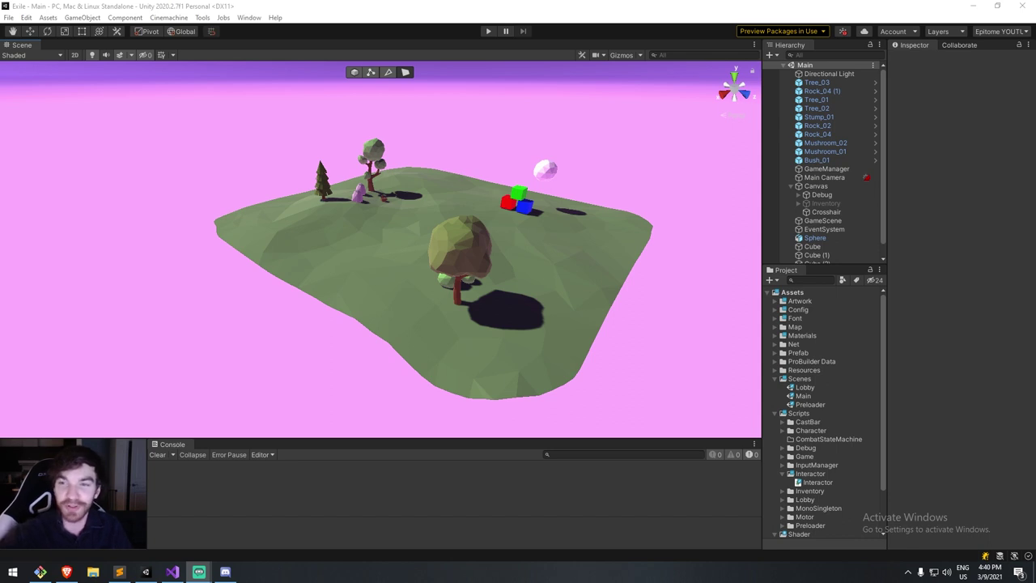
Collapse the Scenes and Scripts folders in the project assets and select the Highlight shader graph.
{"action": "left_click", "coordinate": [775, 379]}
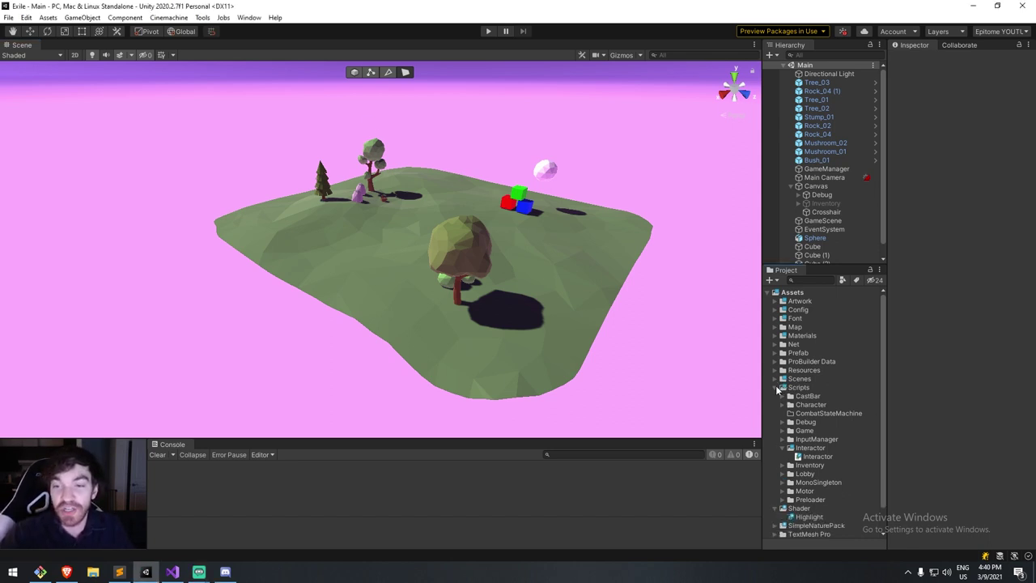
{"action": "left_click", "coordinate": [782, 388]}
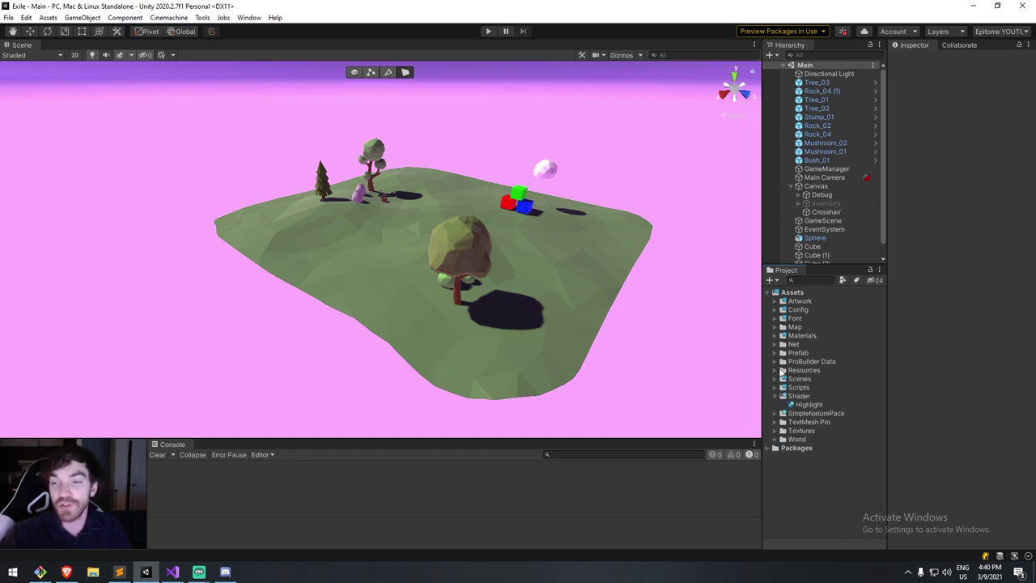
{"action": "left_click", "coordinate": [810, 405]}
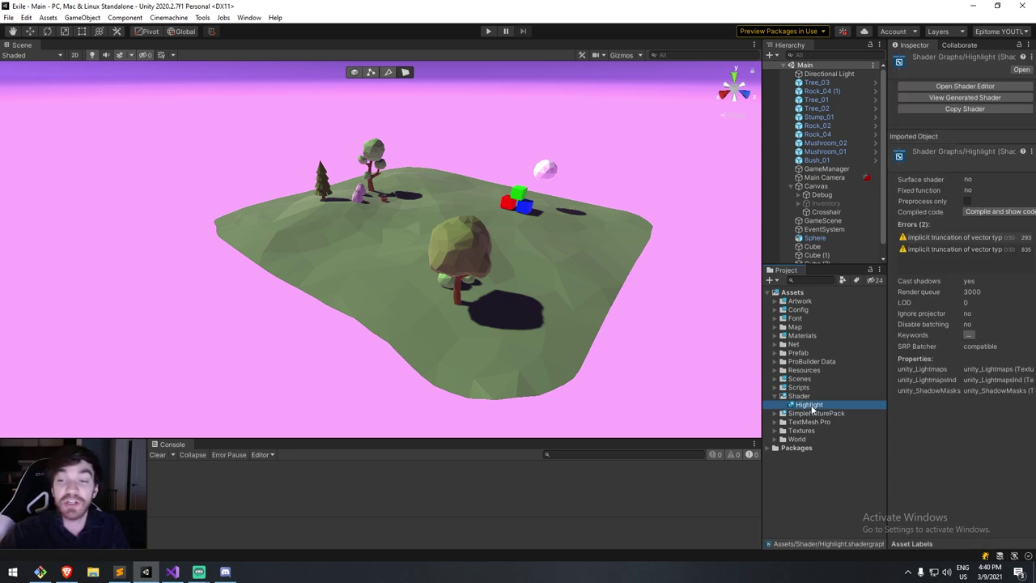
Create a blank shader graph named Test in the Shader folder.
{"action": "left_click", "coordinate": [801, 396]}
{"action": "right_click", "coordinate": [802, 401]}
{"action": "mouse_move", "coordinate": [833, 103]}
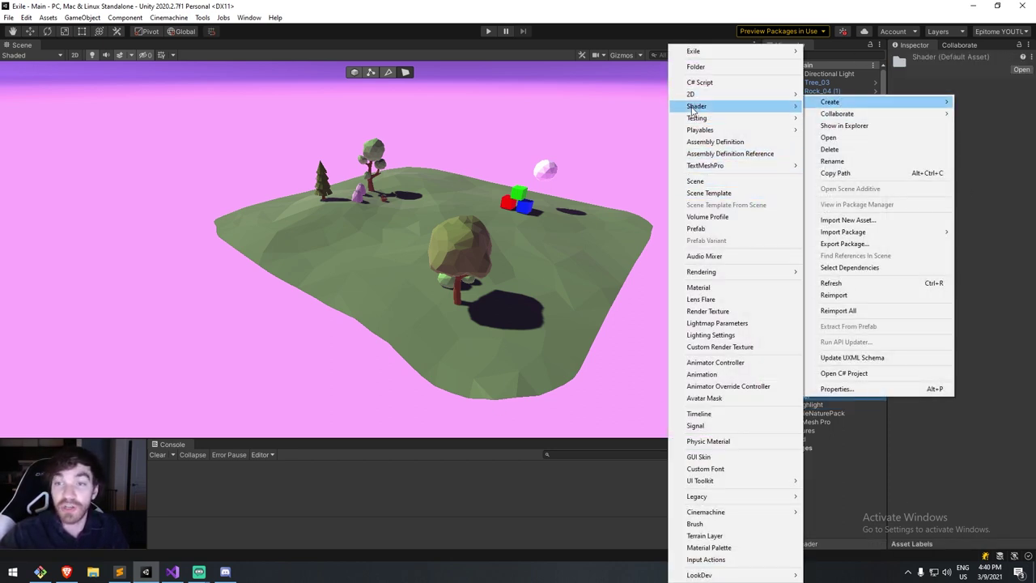
{"action": "mouse_move", "coordinate": [695, 110]}
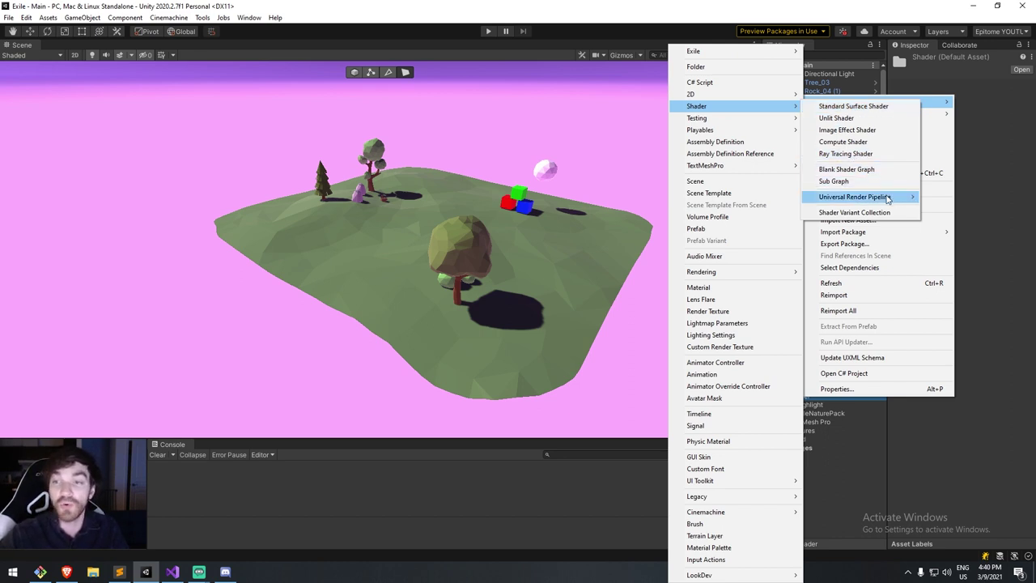
{"action": "left_click", "coordinate": [874, 171]}
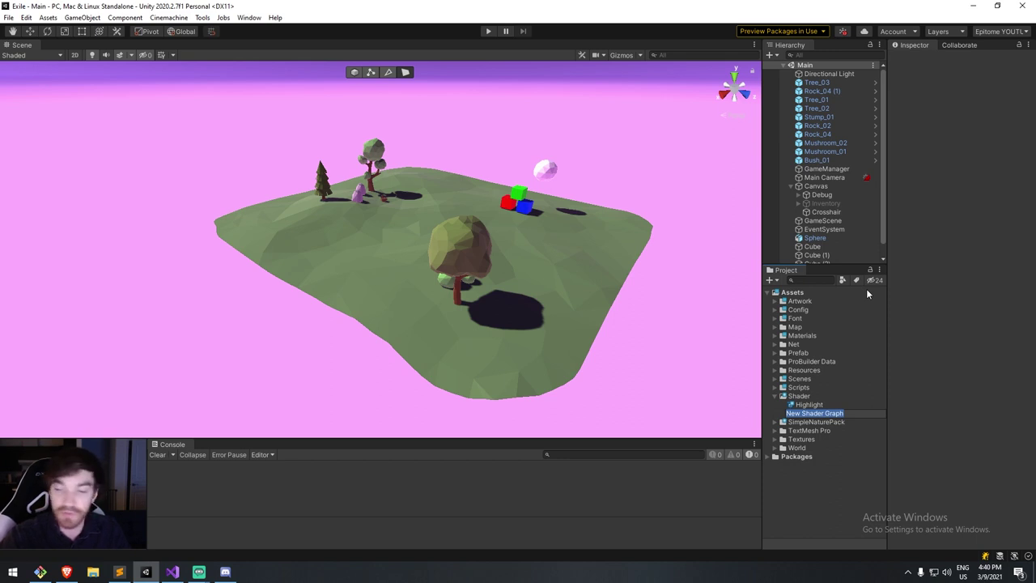
{"action": "type", "text": "Test"}
{"action": "key", "text": "Return"}
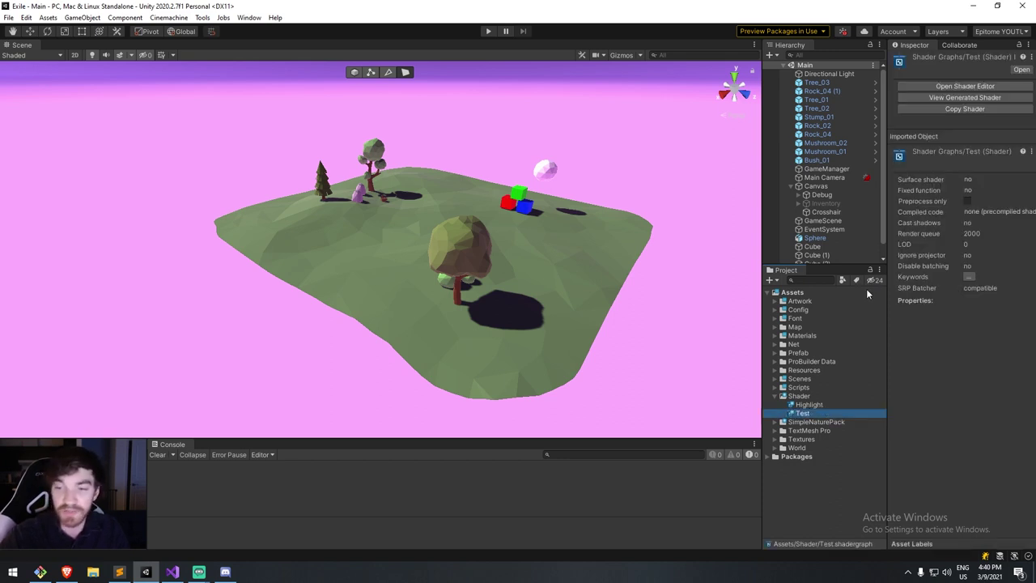
Open the Test shader graph for editing and look over its Vertex and Fragment stacks.
{"action": "double_click", "coordinate": [819, 413]}
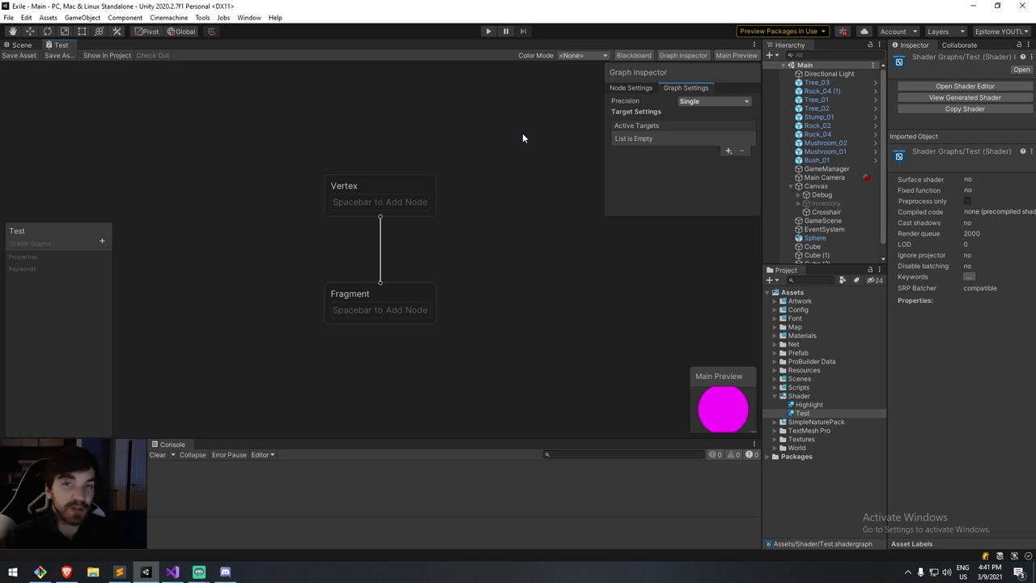
{"action": "scroll", "coordinate": [405, 140], "scroll_direction": "down", "scroll_amount": 1}
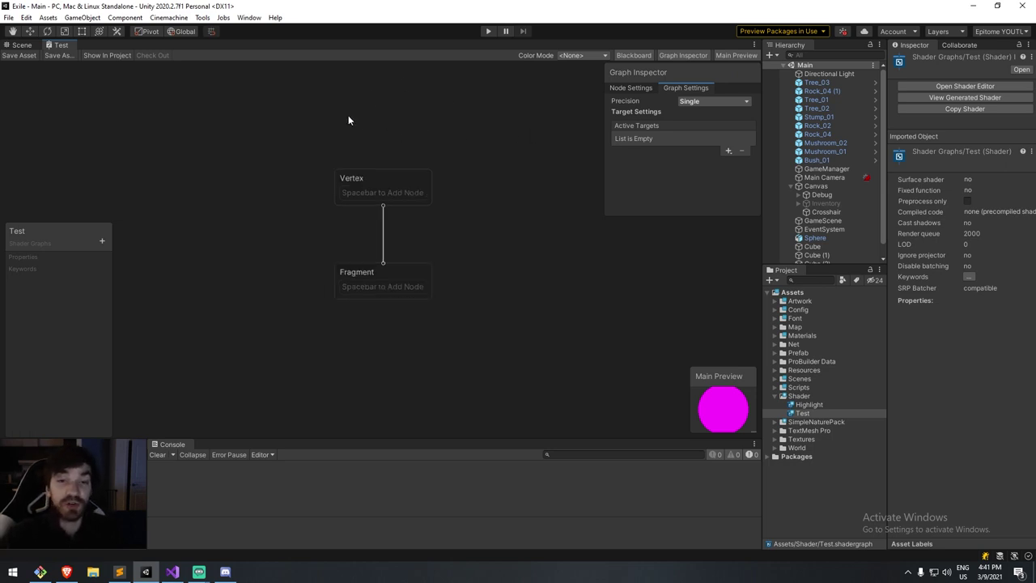
{"action": "left_click_drag", "start_coordinate": [467, 204], "coordinate": [465, 214]}
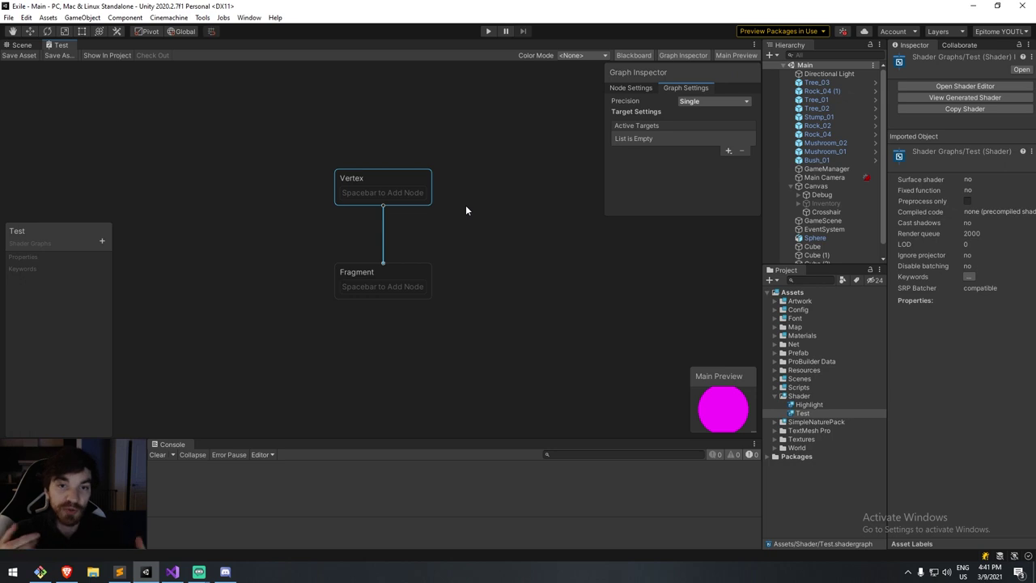
{"action": "left_click_drag", "start_coordinate": [305, 248], "coordinate": [462, 321]}
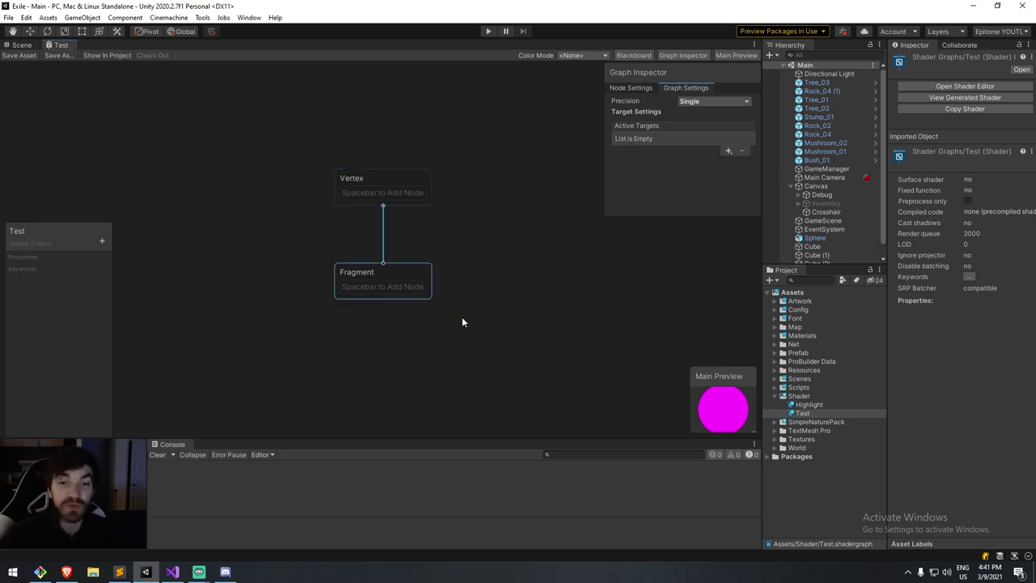
{"action": "left_click", "coordinate": [462, 289]}
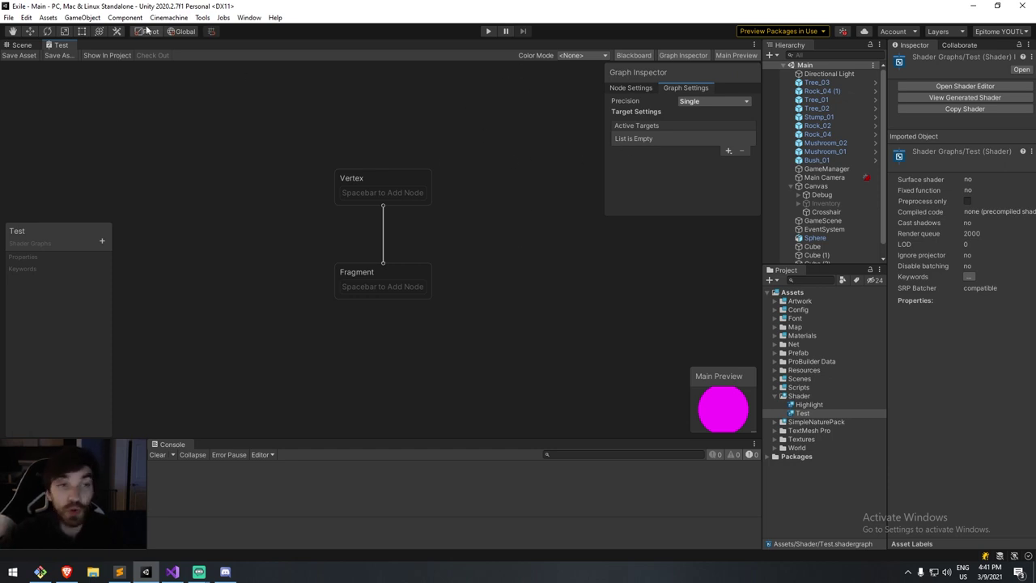
Return to the scene and select the white sphere floating above the colored cubes.
{"action": "left_click", "coordinate": [24, 45]}
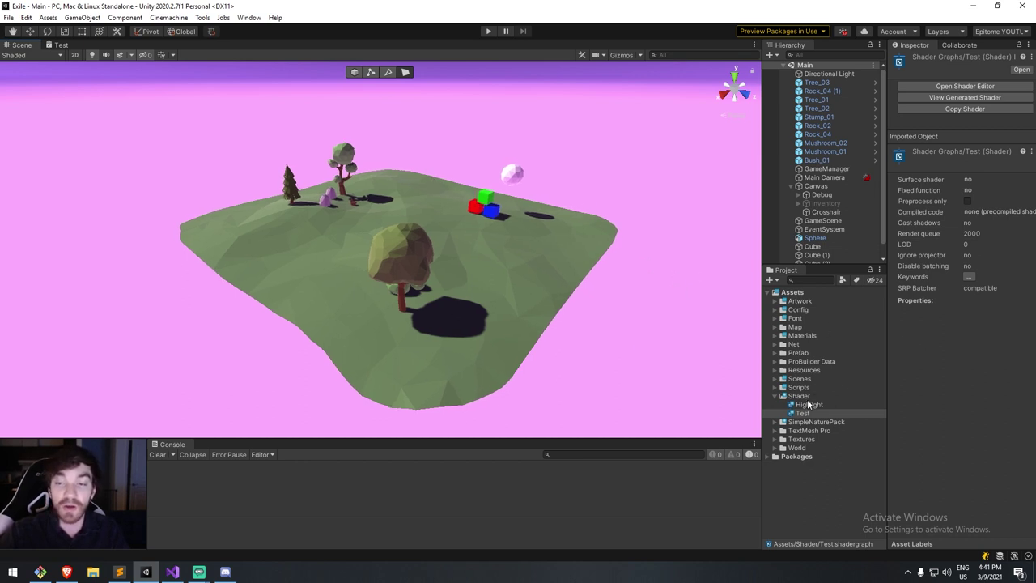
{"action": "scroll", "coordinate": [566, 227], "scroll_direction": "up", "scroll_amount": 3}
{"action": "right_click_drag", "start_coordinate": [521, 237], "coordinate": [514, 249]}
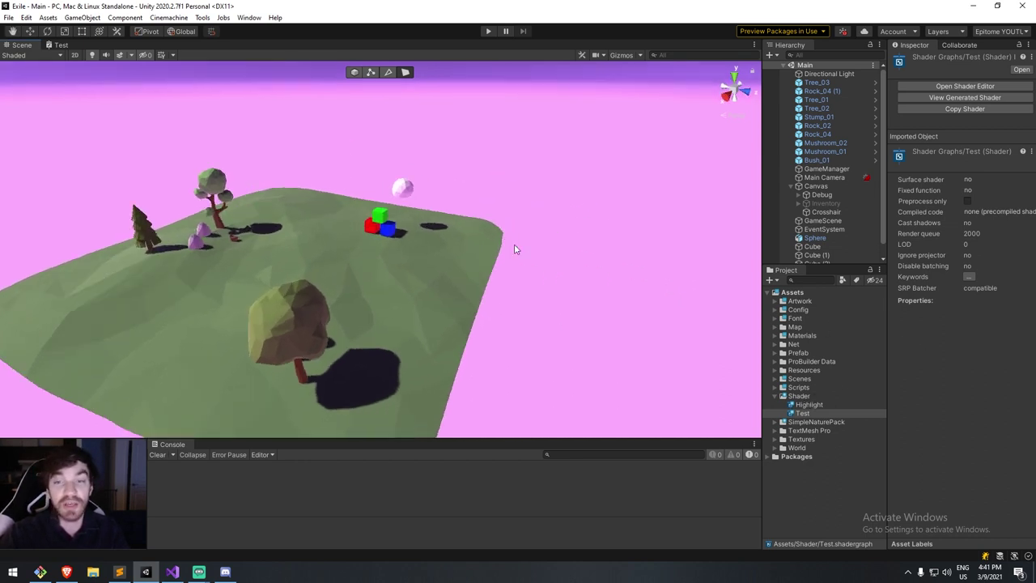
{"action": "middle_click_drag", "start_coordinate": [513, 249], "coordinate": [633, 290]}
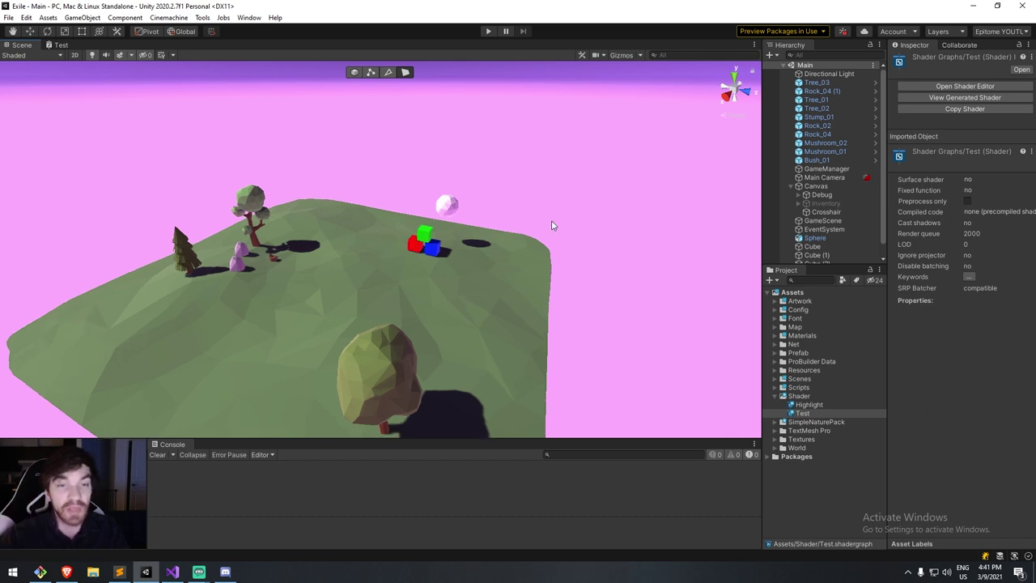
{"action": "scroll", "coordinate": [547, 222], "scroll_direction": "up", "scroll_amount": 3}
{"action": "middle_click_drag", "start_coordinate": [534, 222], "coordinate": [456, 222]}
{"action": "left_click", "coordinate": [409, 201]}
{"action": "right_click_drag", "start_coordinate": [409, 200], "coordinate": [476, 203]}
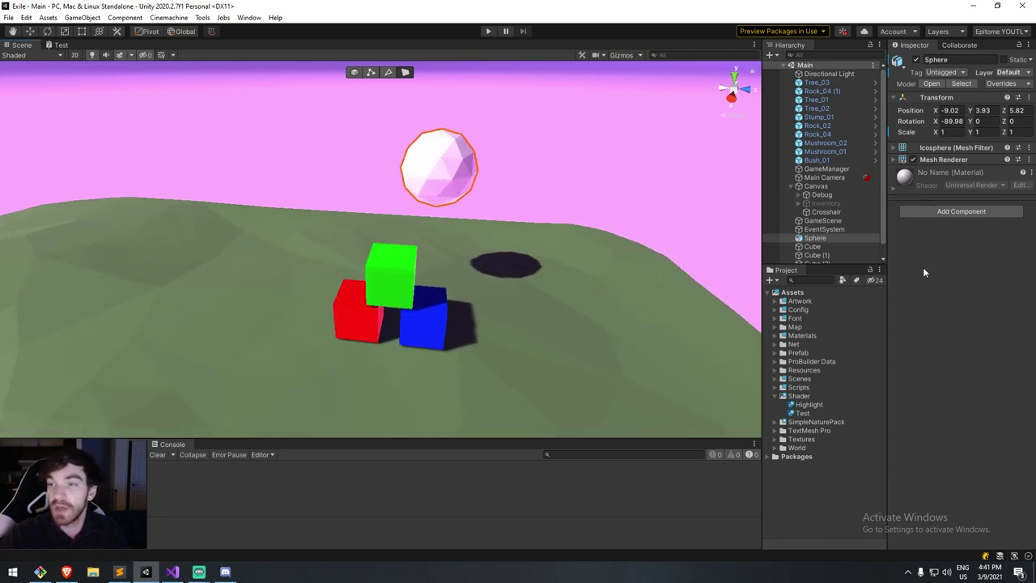
Create a material named Test directly in the Assets folder and apply it to the sphere.
{"action": "right_click", "coordinate": [839, 469]}
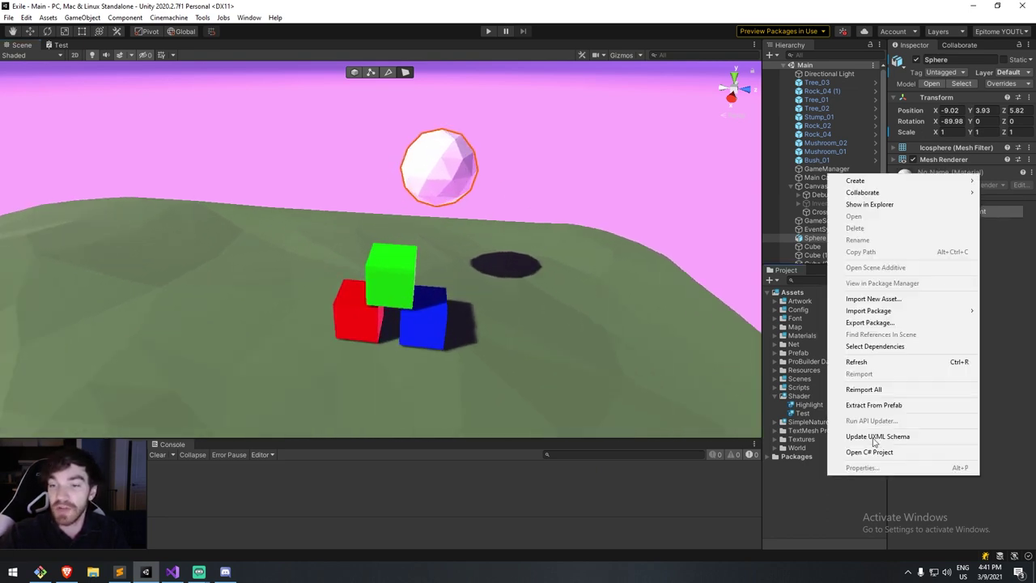
{"action": "mouse_move", "coordinate": [902, 180]}
{"action": "left_click", "coordinate": [759, 292]}
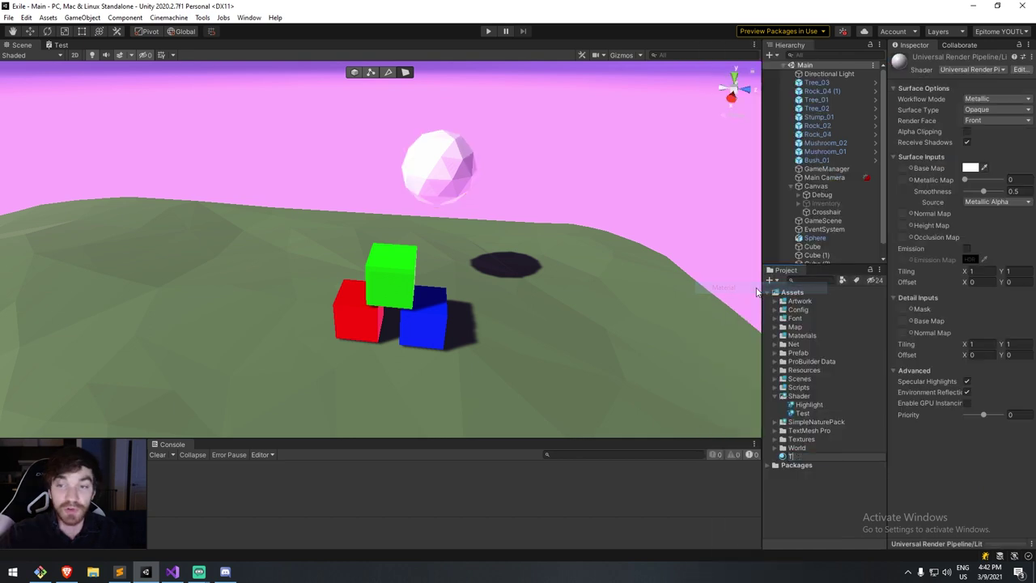
{"action": "type", "text": "Test"}
{"action": "key", "text": "Return"}
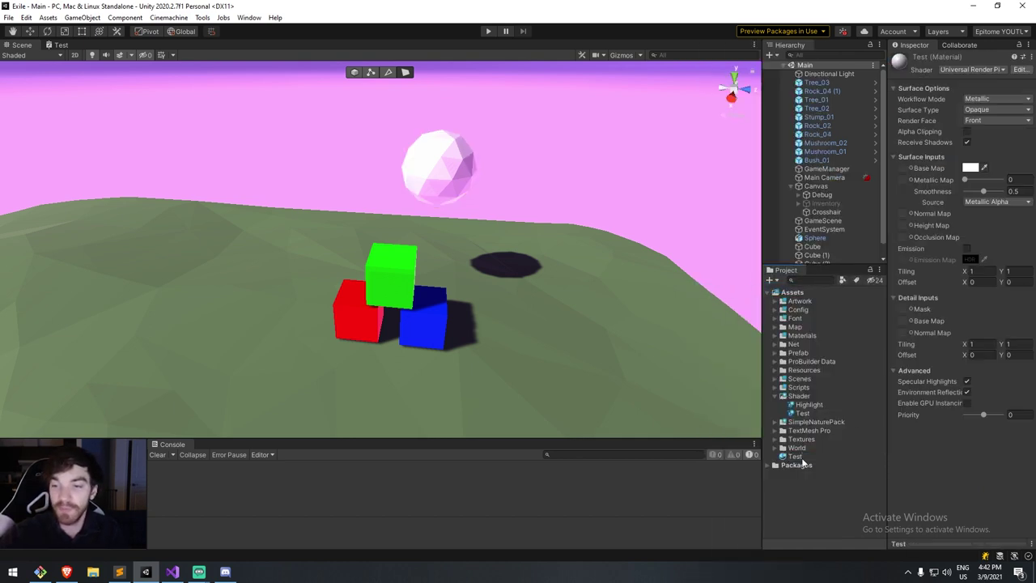
{"action": "left_click_drag", "start_coordinate": [798, 457], "coordinate": [432, 164]}
{"action": "left_click", "coordinate": [432, 165]}
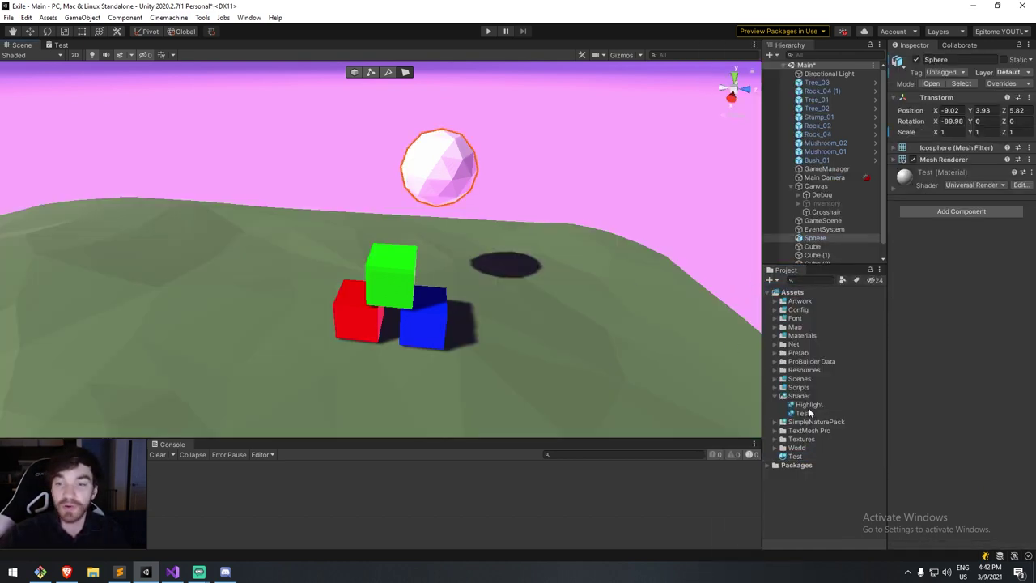
Select the Test material and examine its Base Map color options.
{"action": "left_click", "coordinate": [795, 457]}
{"action": "left_click", "coordinate": [974, 169]}
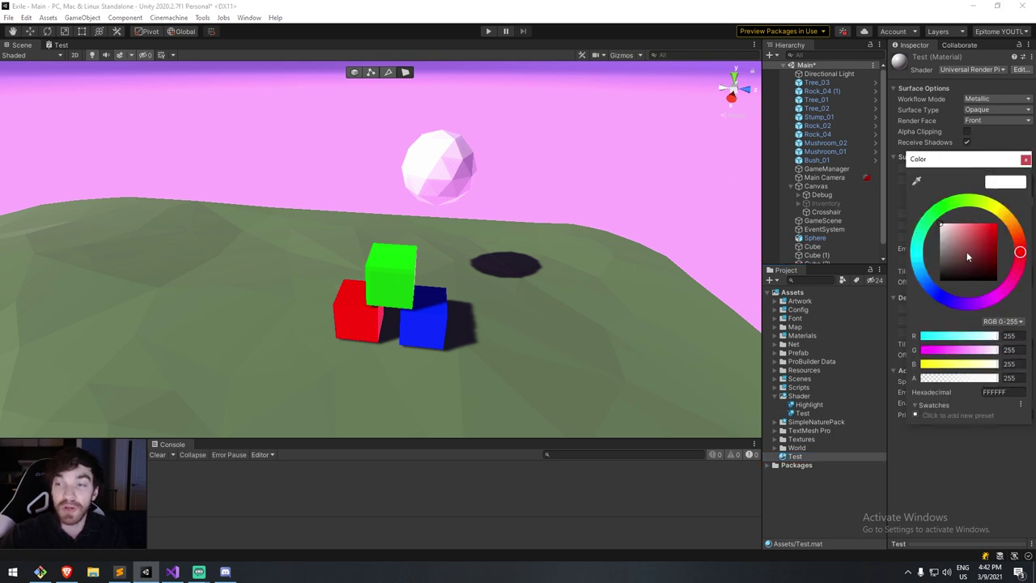
{"action": "left_click_drag", "start_coordinate": [985, 252], "coordinate": [899, 179]}
{"action": "left_click", "coordinate": [1025, 160]}
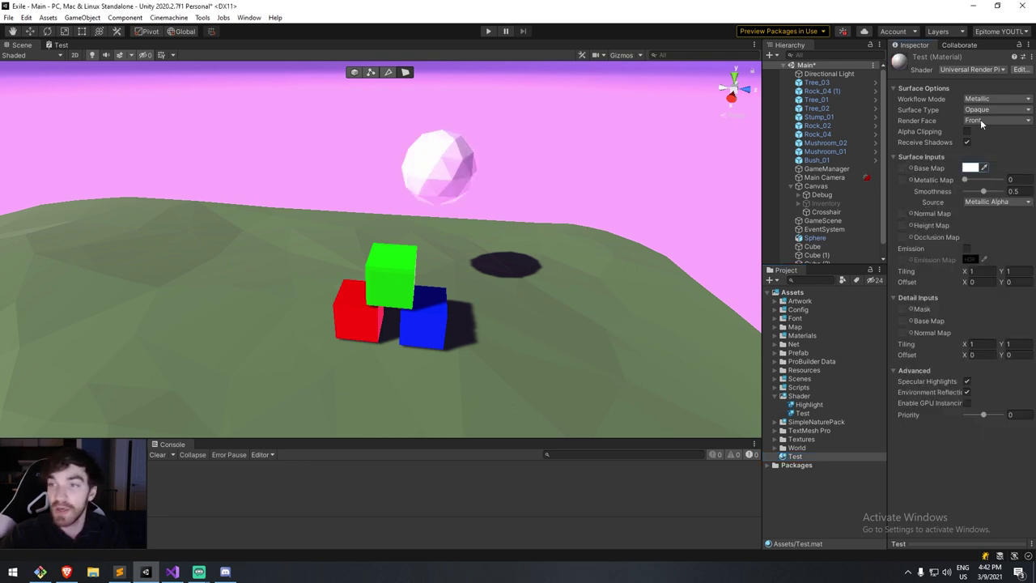
Assign the Shader Graphs/Test shader to the Test material.
{"action": "left_click", "coordinate": [965, 70]}
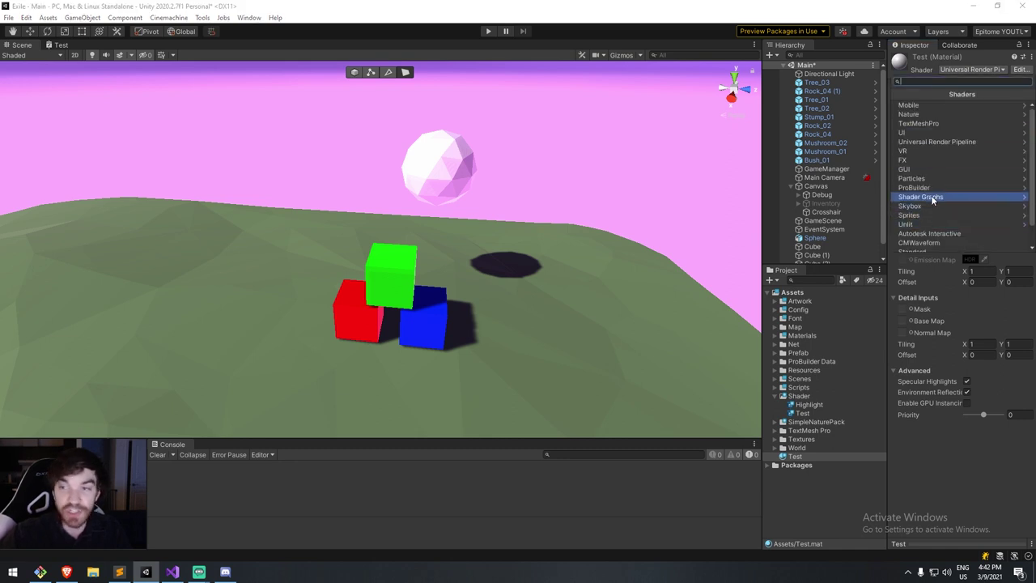
{"action": "left_click", "coordinate": [931, 198]}
{"action": "left_click", "coordinate": [937, 153]}
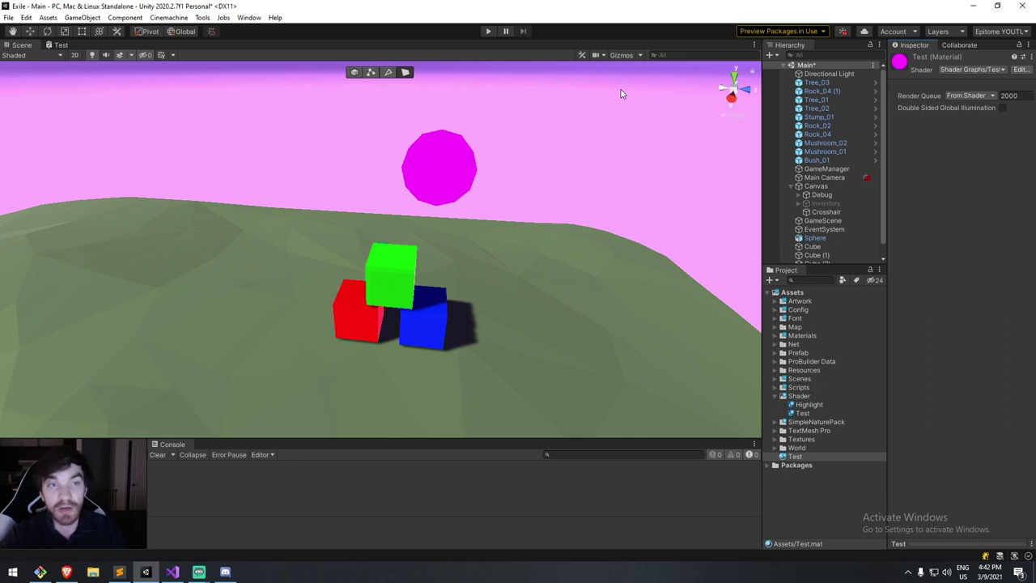
Dock the Test shader graph beside the scene view and widen it to take most of the shared area.
{"action": "left_click_drag", "start_coordinate": [55, 45], "coordinate": [616, 276]}
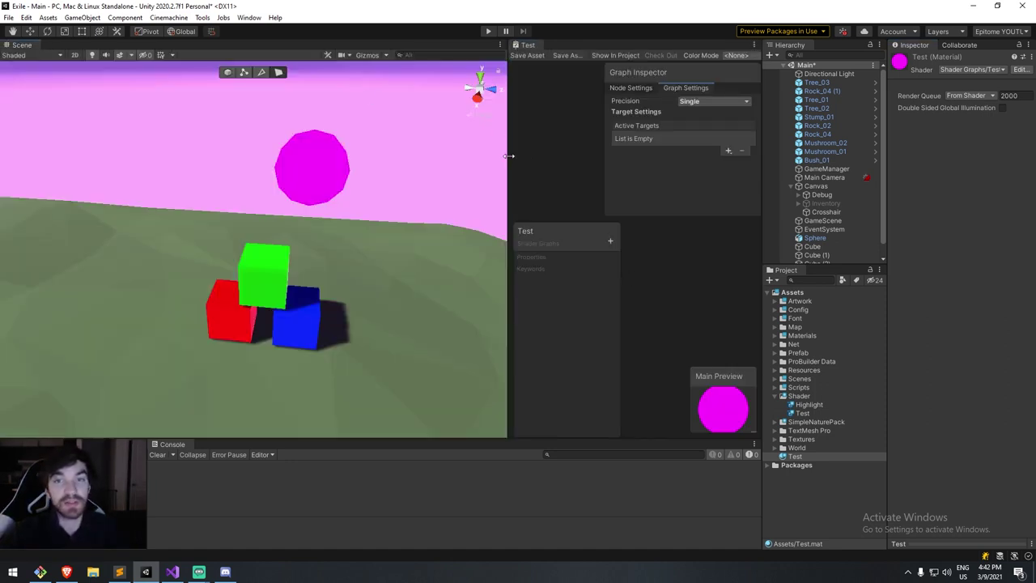
{"action": "left_click_drag", "start_coordinate": [508, 156], "coordinate": [199, 172]}
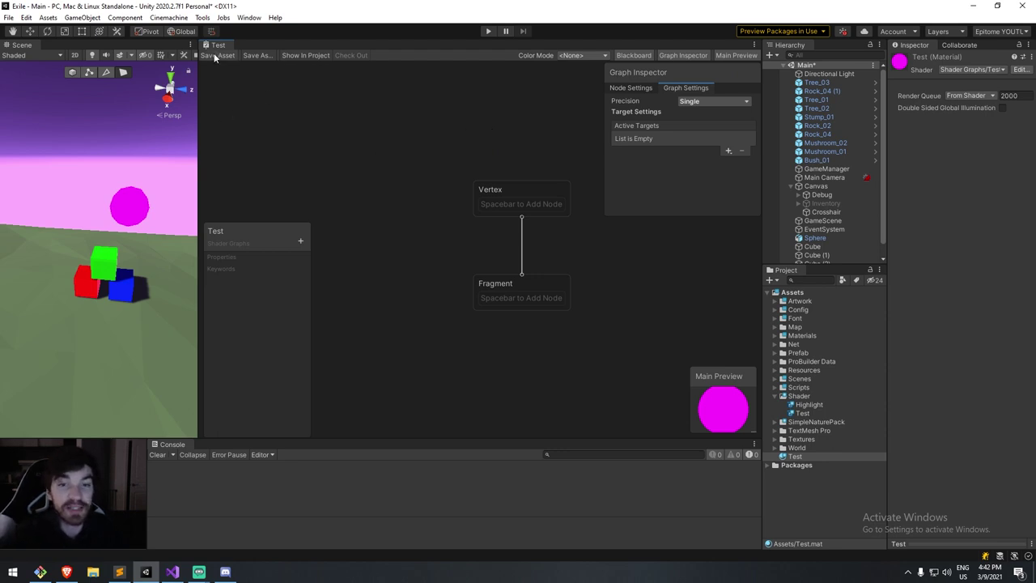
{"action": "scroll", "coordinate": [398, 189], "scroll_direction": "down", "scroll_amount": 3}
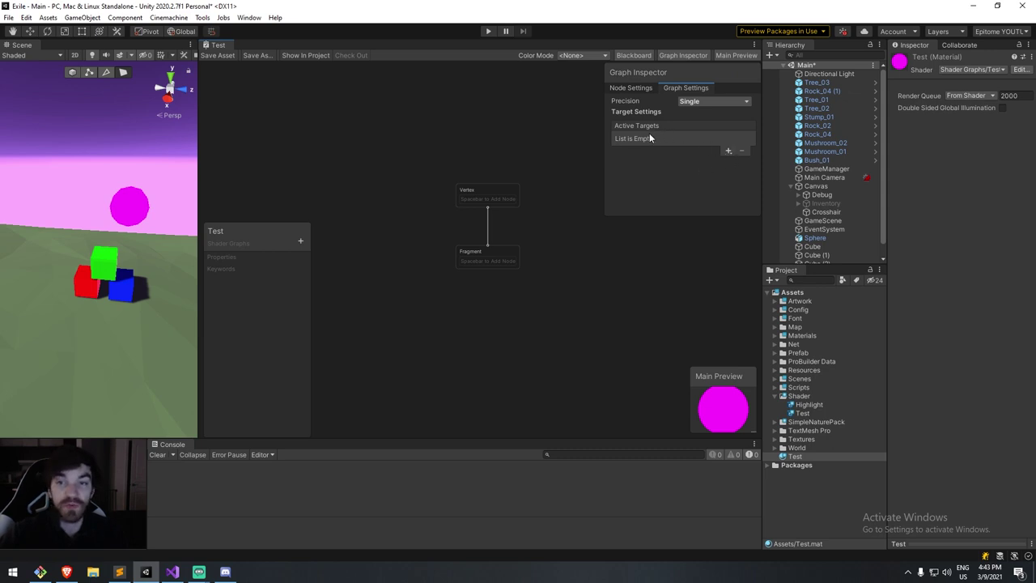
Add Universal as an active target of the Test shader graph and save the asset to update the sphere.
{"action": "left_click", "coordinate": [729, 151]}
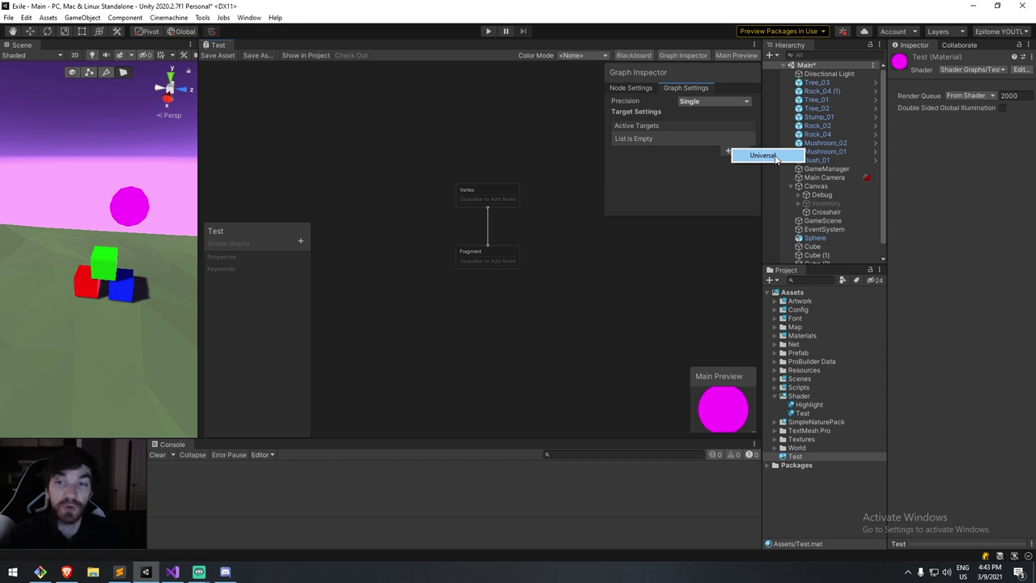
{"action": "left_click", "coordinate": [763, 156]}
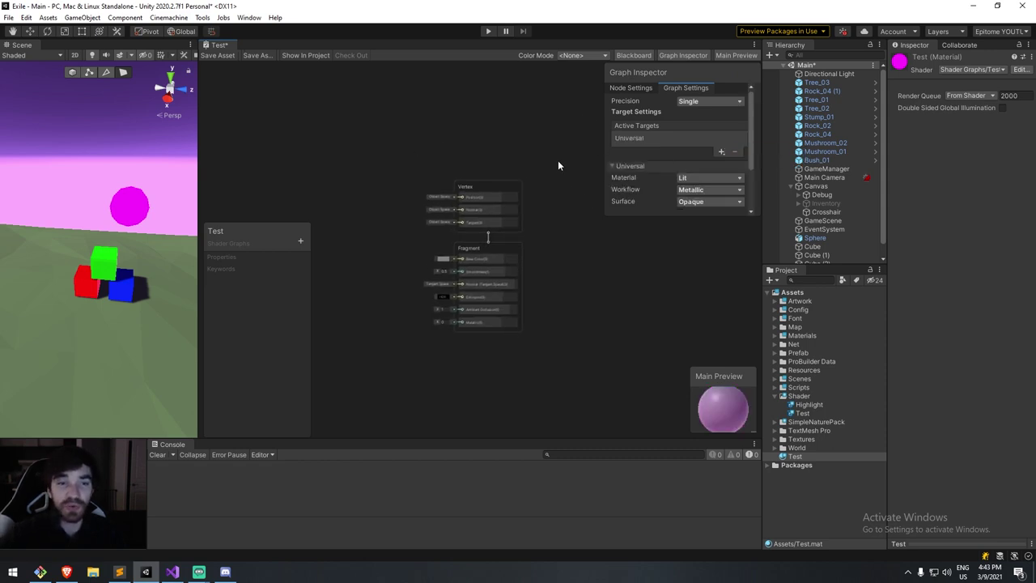
{"action": "left_click_drag", "start_coordinate": [565, 414], "coordinate": [565, 413]}
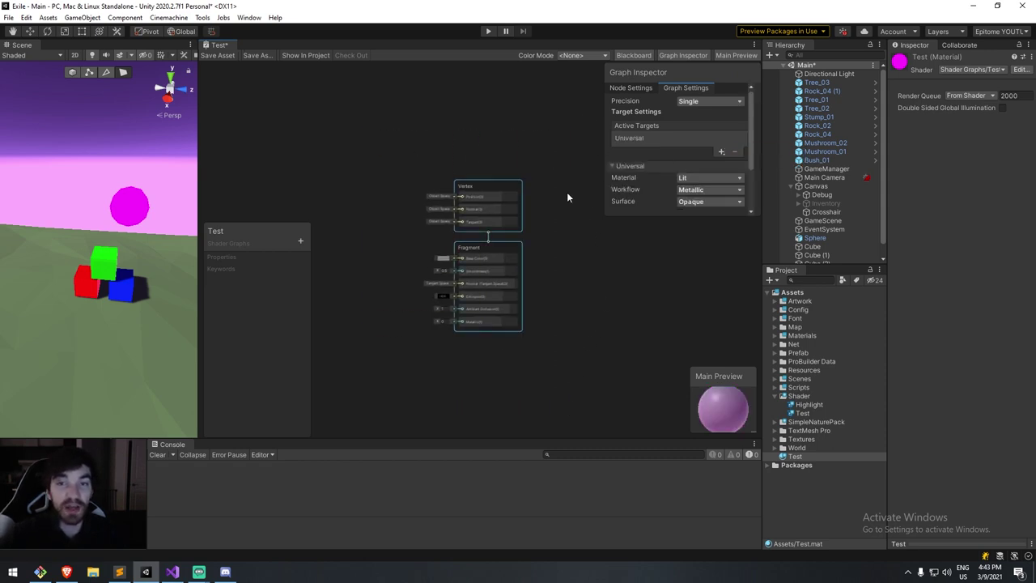
{"action": "left_click", "coordinate": [470, 98]}
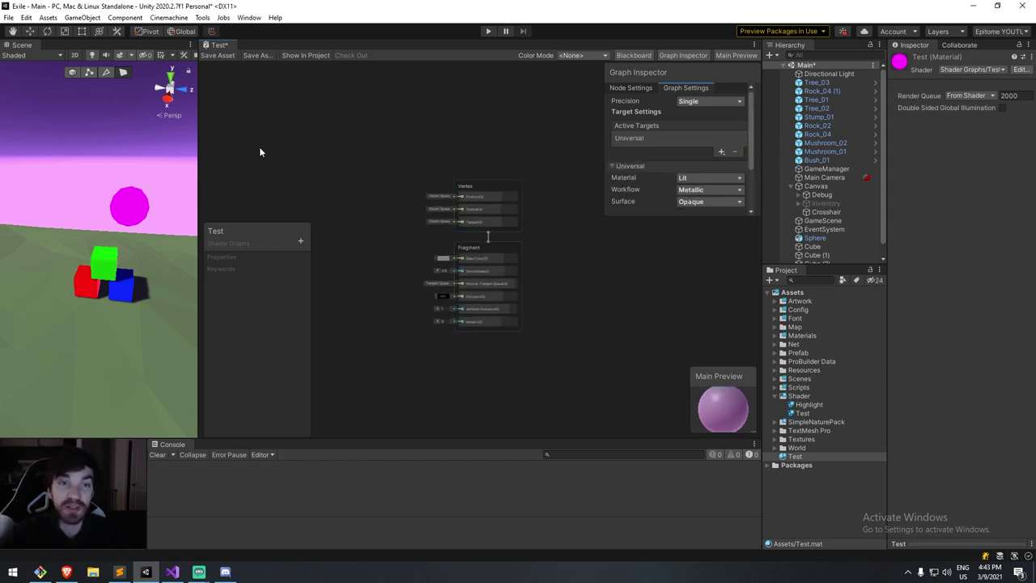
{"action": "left_click", "coordinate": [215, 55]}
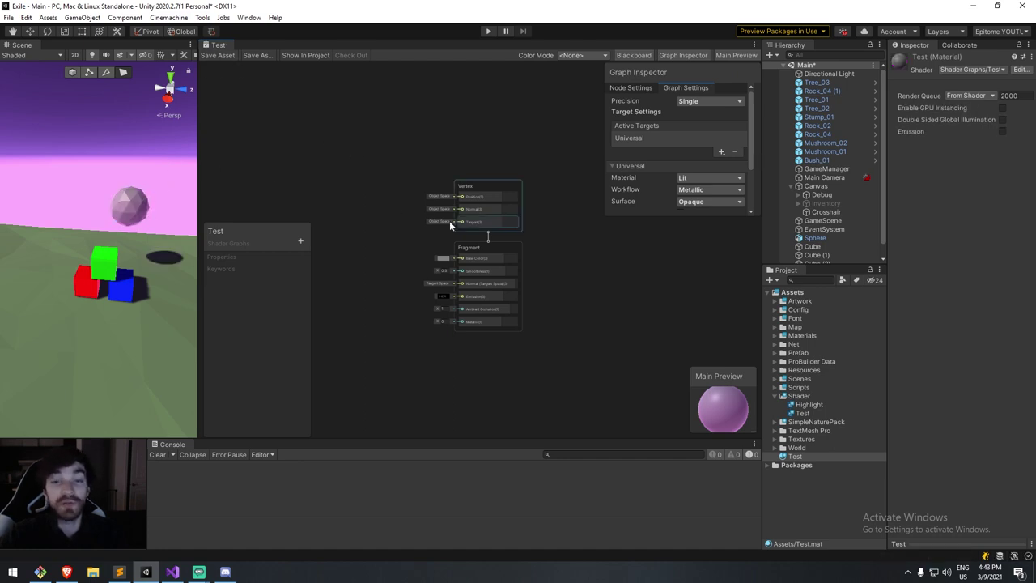
{"action": "scroll", "coordinate": [151, 206], "scroll_direction": "up", "scroll_amount": 3}
{"action": "middle_click_drag", "start_coordinate": [151, 205], "coordinate": [132, 212]}
{"action": "right_click_drag", "start_coordinate": [132, 212], "coordinate": [156, 224]}
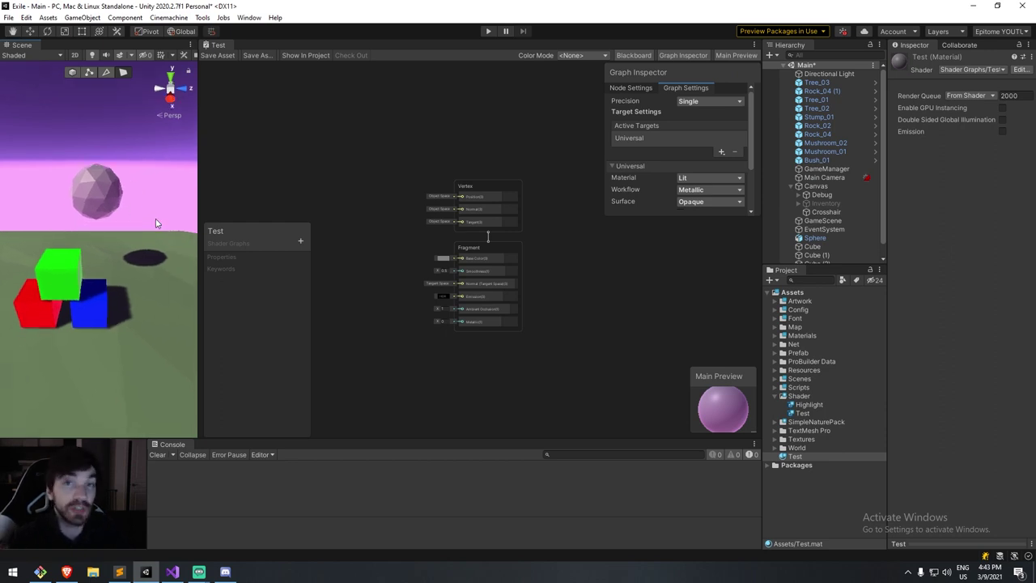
Move the Vertex stack upward to separate it from the Fragment stack in the Test graph.
{"action": "scroll", "coordinate": [442, 205], "scroll_direction": "up", "scroll_amount": 1}
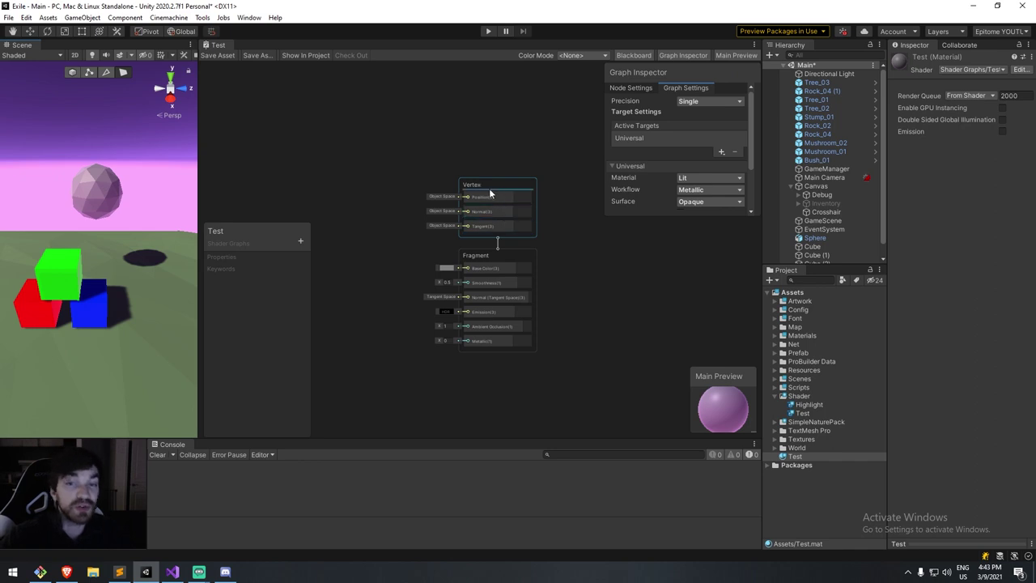
{"action": "left_click_drag", "start_coordinate": [486, 190], "coordinate": [483, 119]}
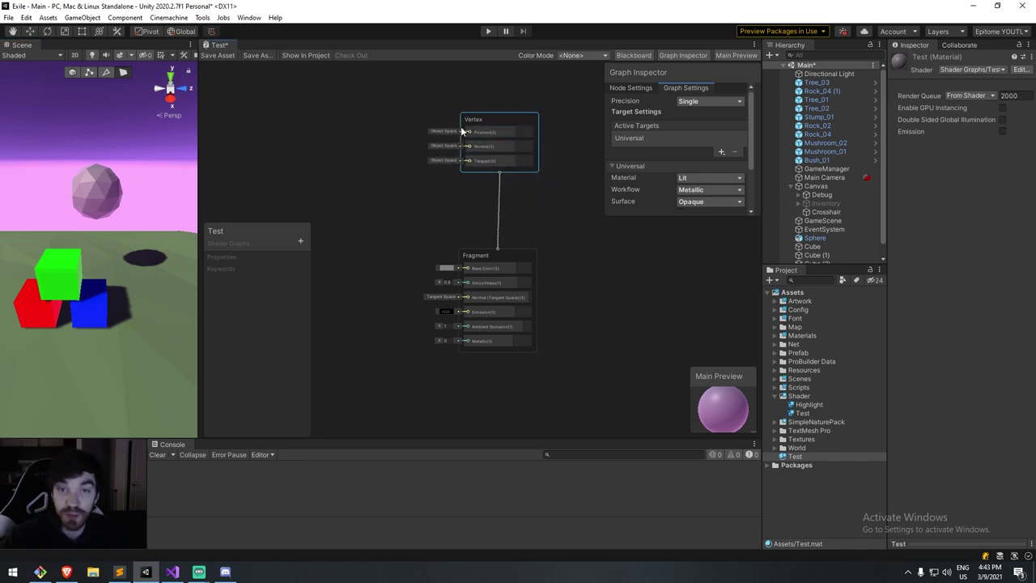
Set the Fragment stack's Base Color to red and save the Test shader asset.
{"action": "mouse_move", "coordinate": [480, 254]}
{"action": "left_mouse_down"}
{"action": "mouse_move", "coordinate": [528, 254]}
{"action": "mouse_move", "coordinate": [489, 256]}
{"action": "left_mouse_up"}
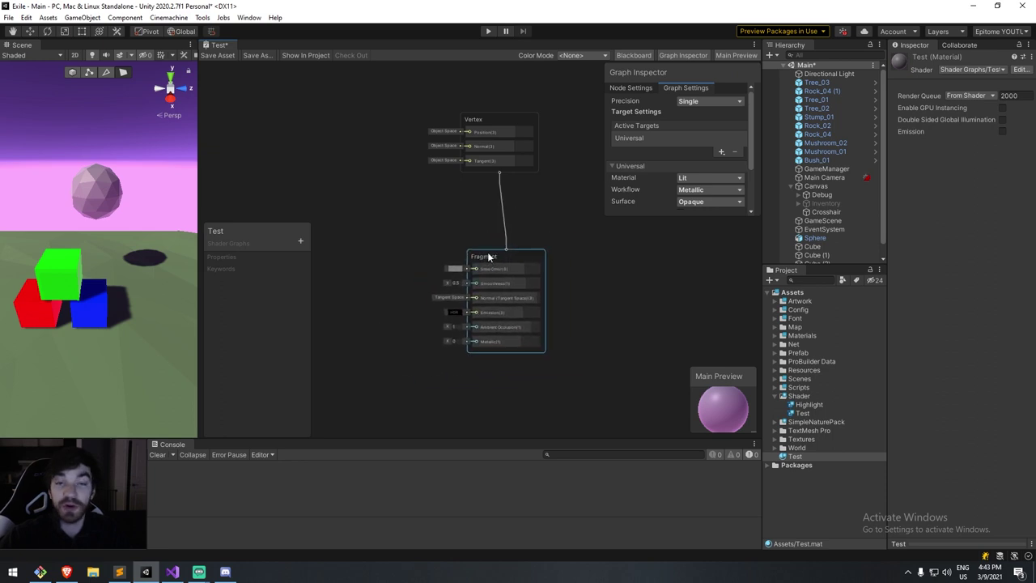
{"action": "scroll", "coordinate": [440, 257], "scroll_direction": "up", "scroll_amount": 2}
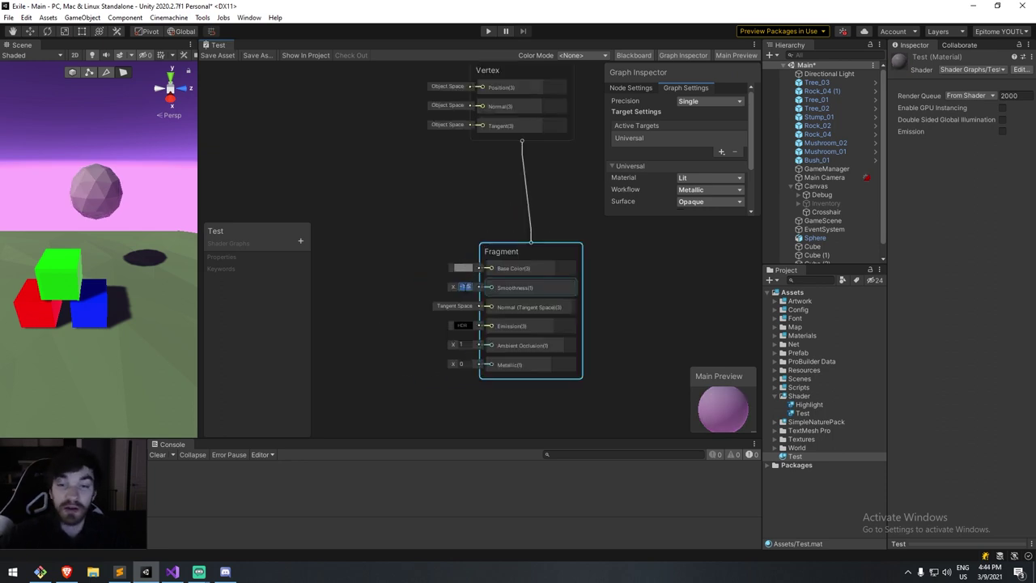
{"action": "left_click", "coordinate": [463, 267]}
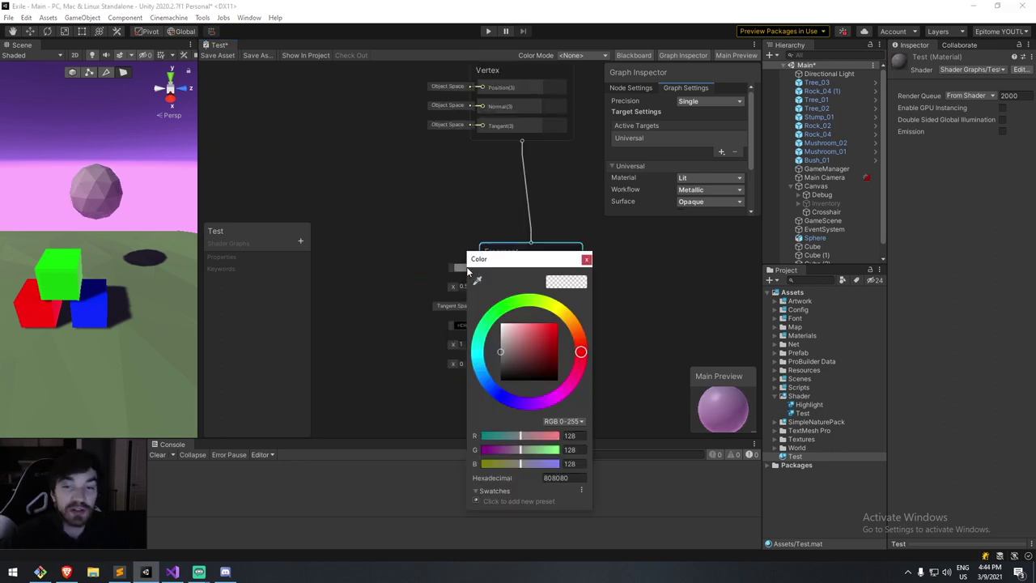
{"action": "left_click", "coordinate": [548, 325]}
{"action": "left_click", "coordinate": [586, 260]}
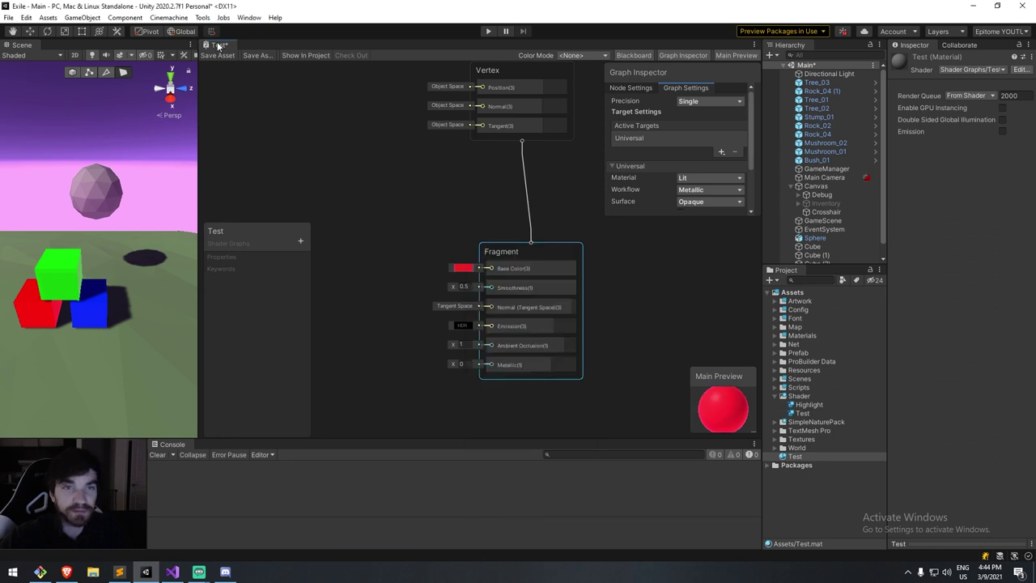
{"action": "left_click", "coordinate": [224, 57]}
Set the Fragment Base Color to light blue 2DBCFF and save the shader asset.
{"action": "left_click", "coordinate": [463, 268]}
{"action": "left_click_drag", "start_coordinate": [517, 336], "coordinate": [510, 331]}
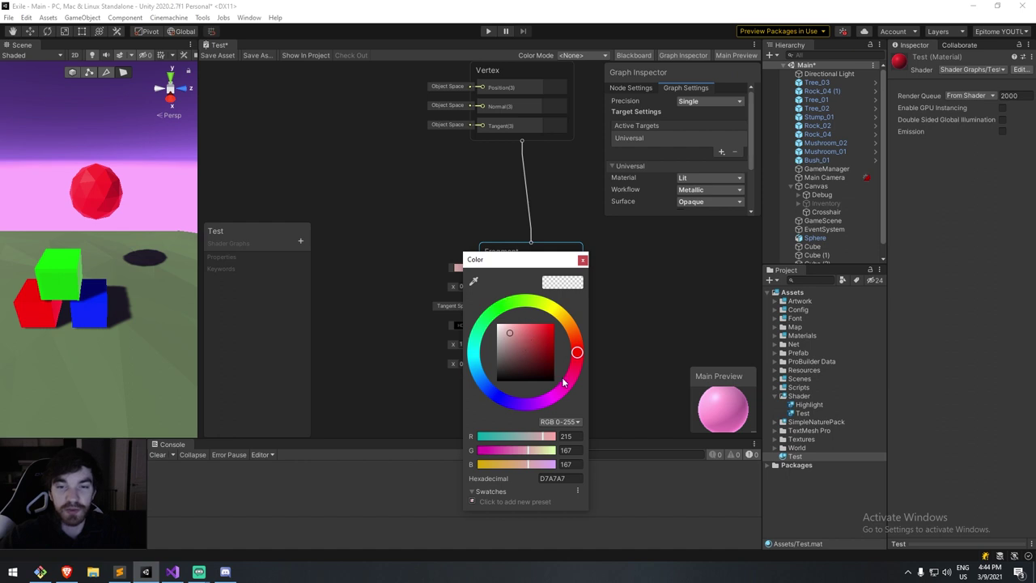
{"action": "left_click_drag", "start_coordinate": [502, 395], "coordinate": [484, 374]}
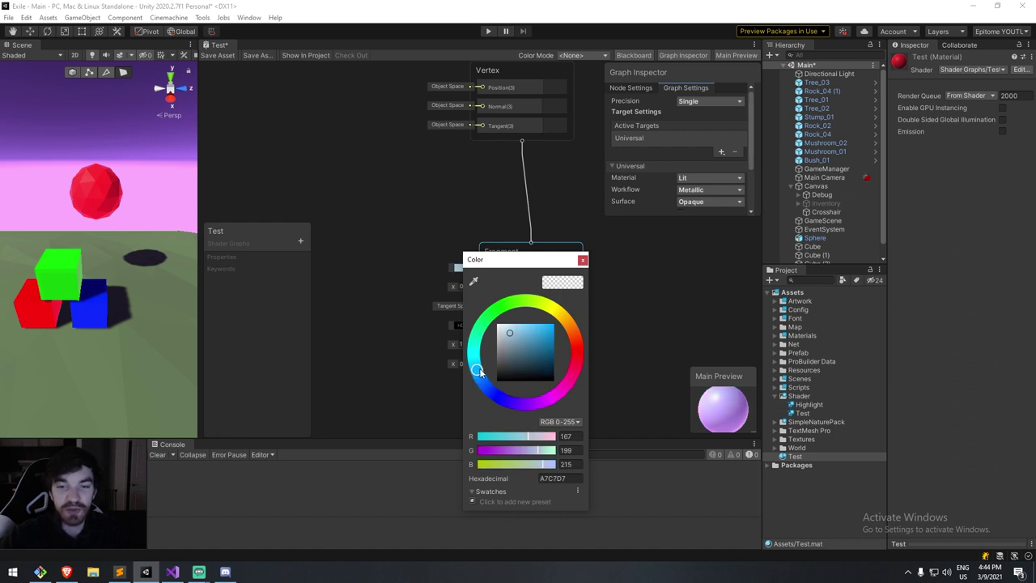
{"action": "left_click", "coordinate": [583, 259]}
{"action": "left_click", "coordinate": [217, 55]}
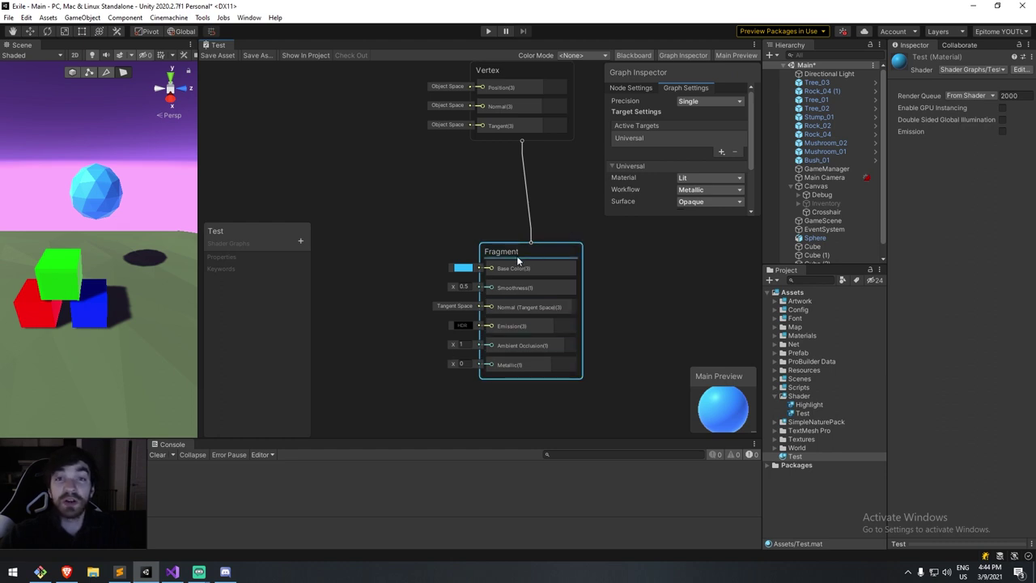
Try the Transparent surface type, return it to Opaque, and check the available Workflow options in the Universal settings.
{"action": "left_click_drag", "start_coordinate": [518, 251], "coordinate": [510, 249]}
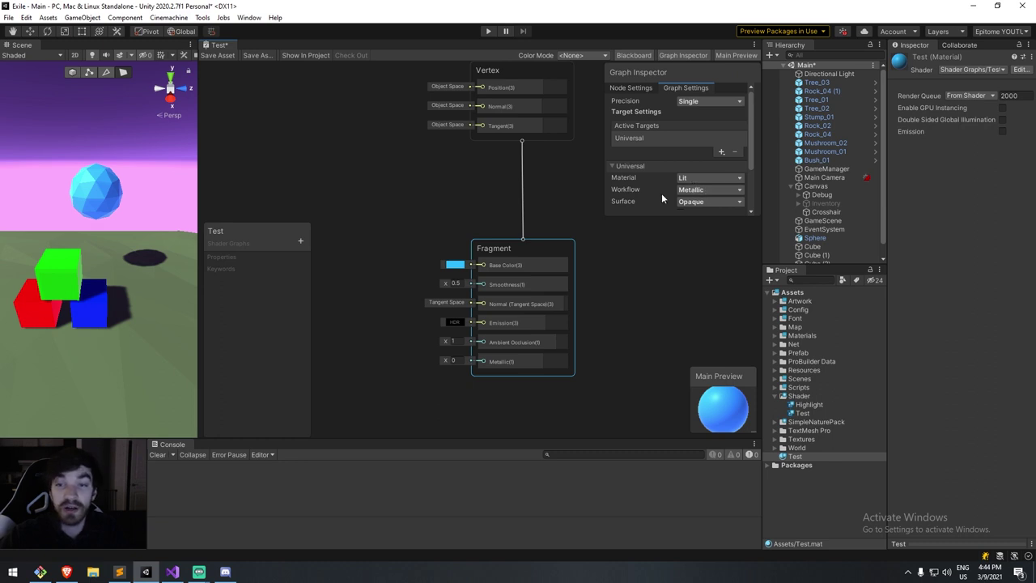
{"action": "scroll", "coordinate": [662, 198], "scroll_direction": "down", "scroll_amount": 2}
{"action": "left_click", "coordinate": [705, 169]}
{"action": "left_click", "coordinate": [723, 196]}
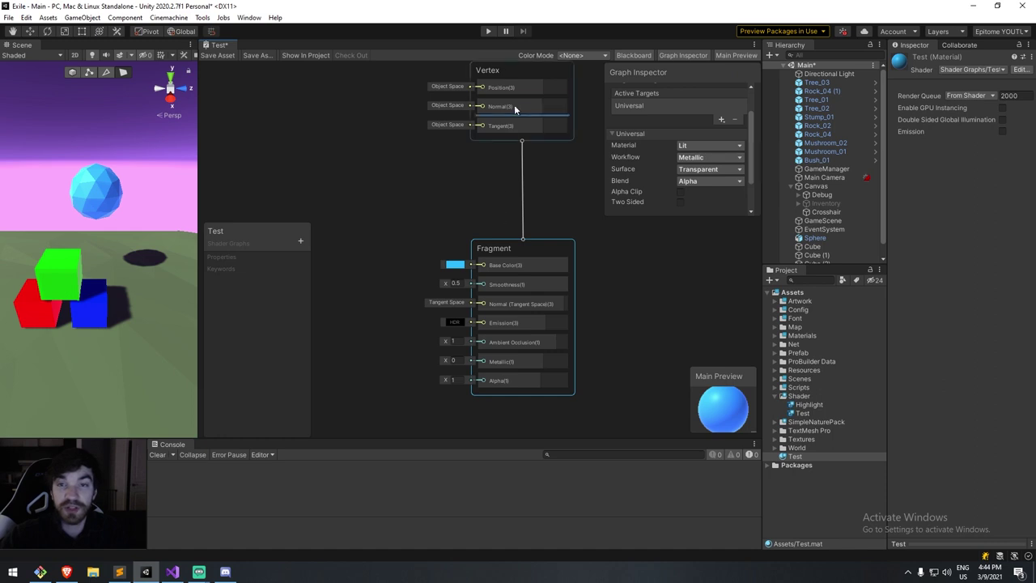
{"action": "left_click", "coordinate": [707, 170]}
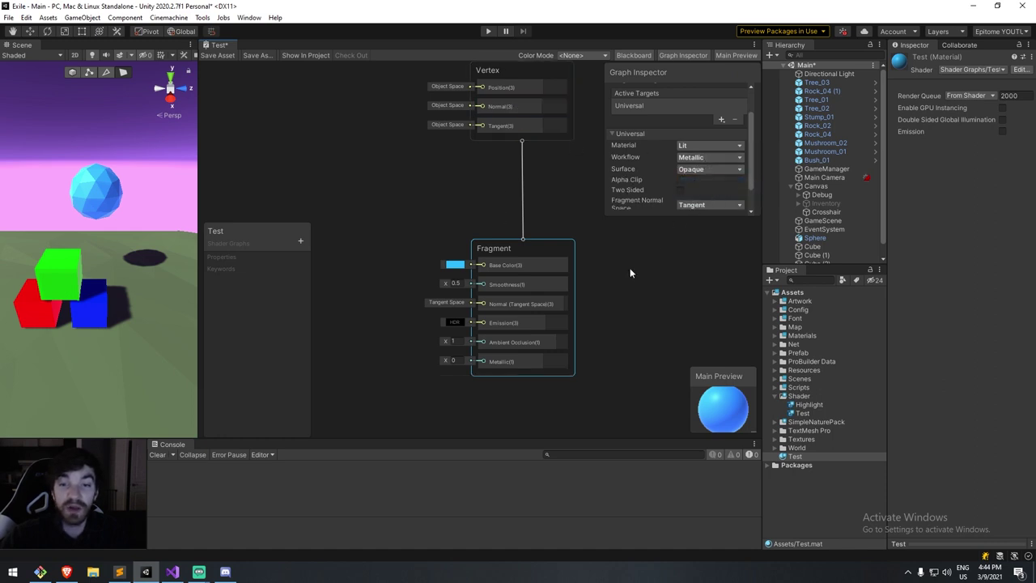
{"action": "left_click", "coordinate": [708, 156]}
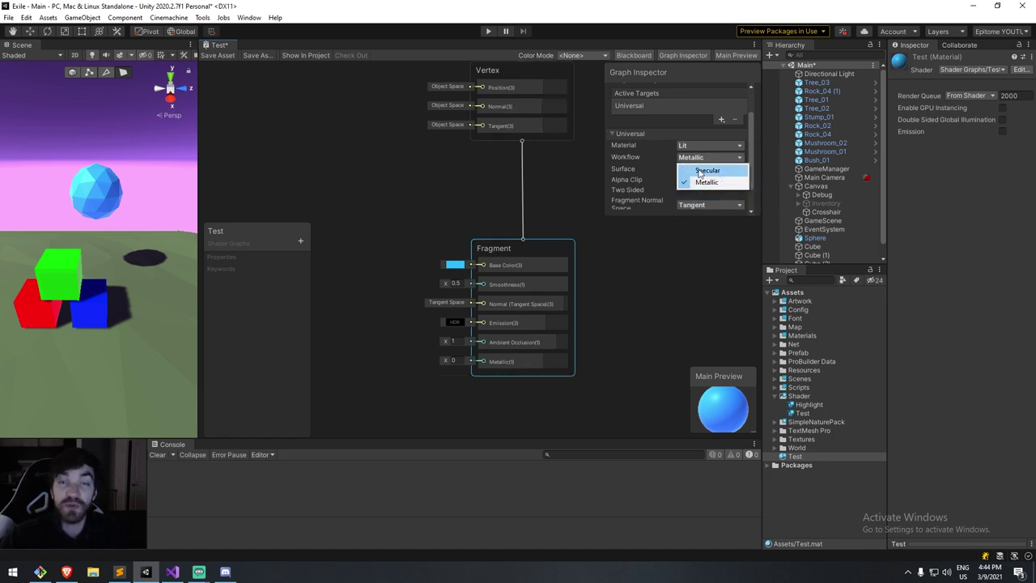
{"action": "left_click", "coordinate": [658, 170]}
Make the surface Transparent with a Fragment Alpha of 0.5 and save the asset to update the sphere.
{"action": "left_click", "coordinate": [709, 168]}
{"action": "left_click", "coordinate": [706, 194]}
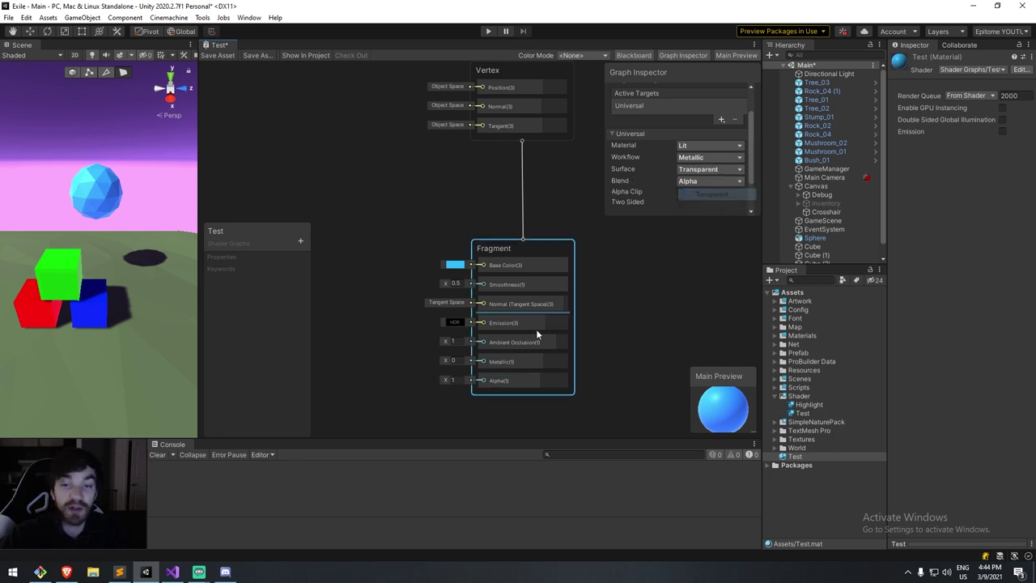
{"action": "type", "text": "0.5"}
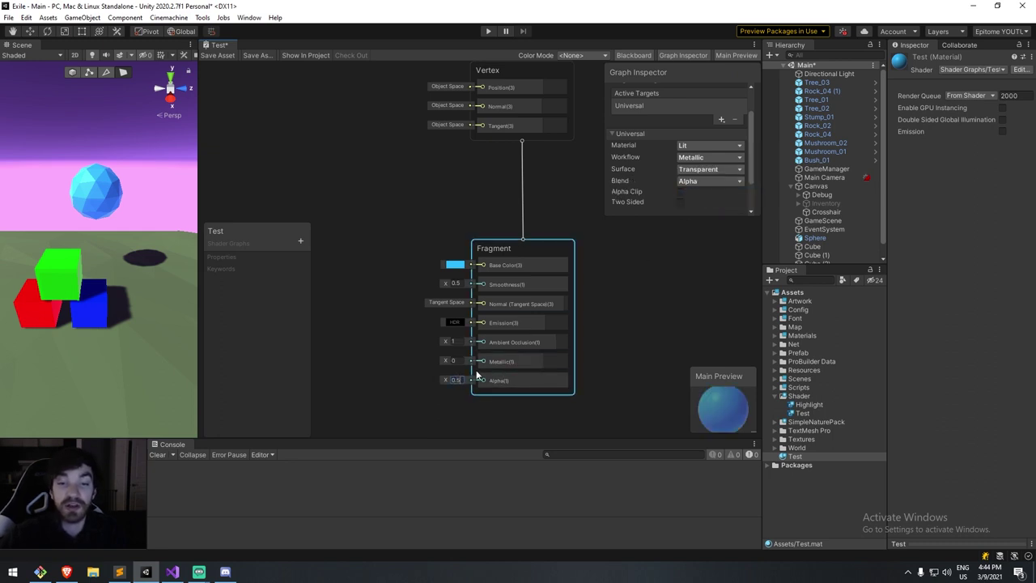
{"action": "key", "text": "Return"}
{"action": "left_click", "coordinate": [217, 55]}
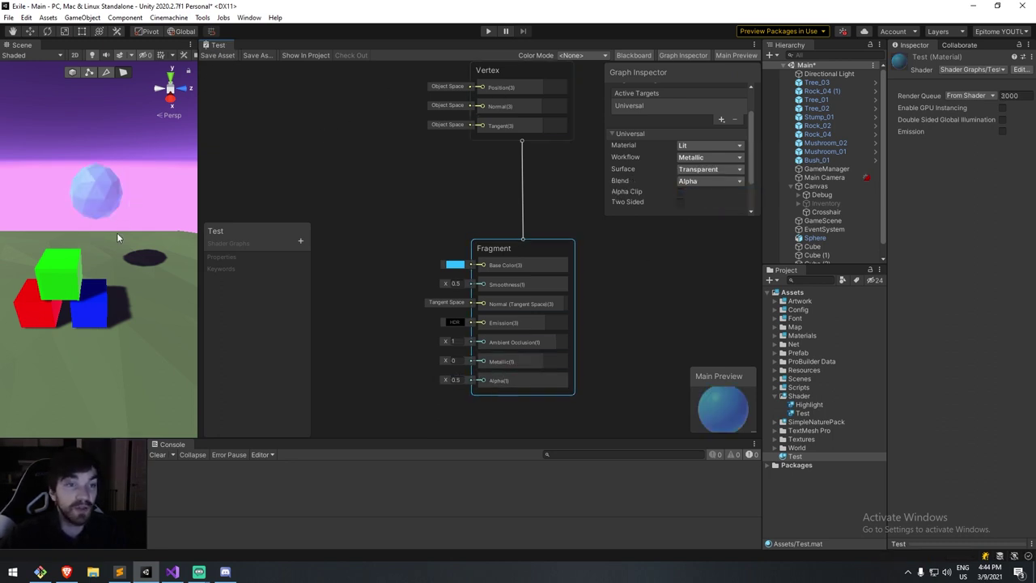
{"action": "left_click_drag", "start_coordinate": [116, 232], "coordinate": [32, 244], "text": "alt"}
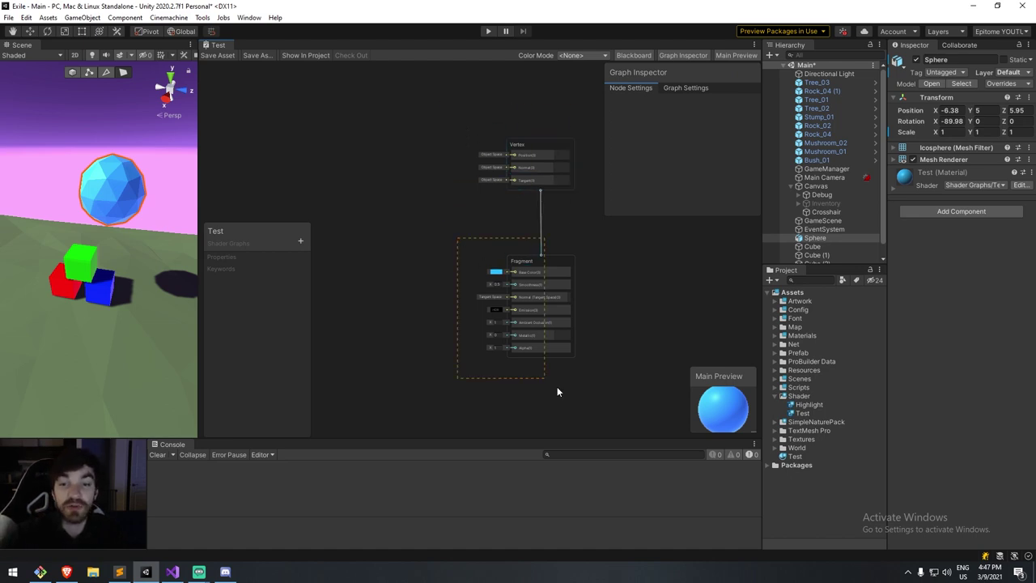
{"action": "middle_click_drag", "start_coordinate": [389, 132], "coordinate": [399, 144]}
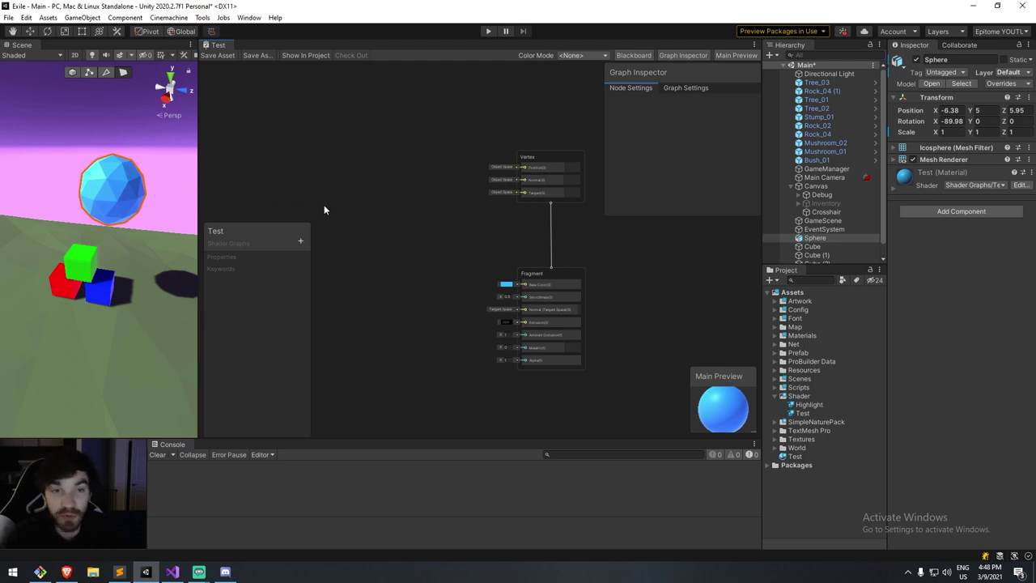
{"action": "key", "text": "space"}
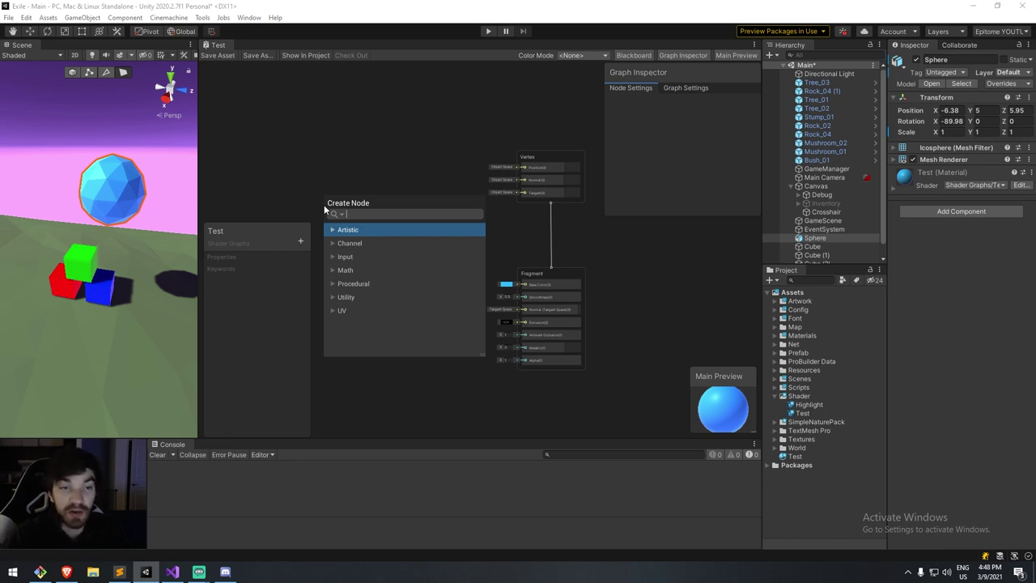
{"action": "type", "text": "object"}
{"action": "key", "text": "Return"}
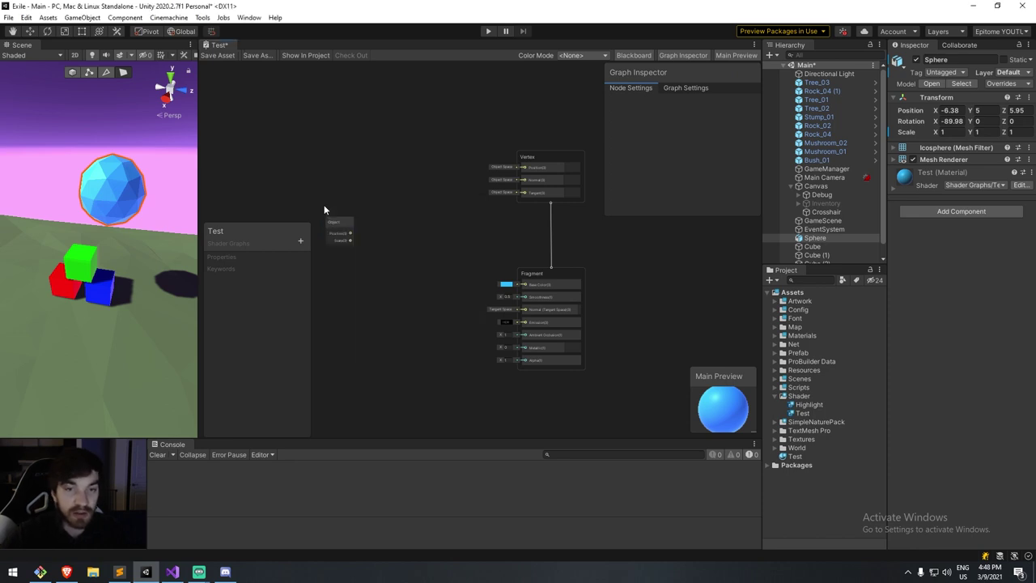
{"action": "key", "text": "ctrl+z"}
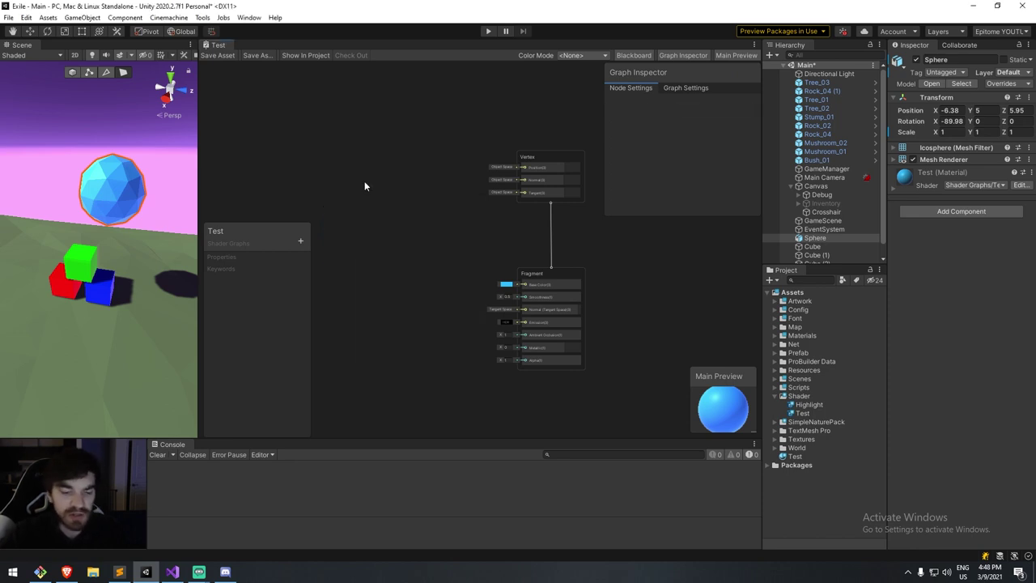
Add an Object node to the Test graph and place it beside the Vertex stack at the same height.
{"action": "key", "text": "space"}
{"action": "type", "text": "obj"}
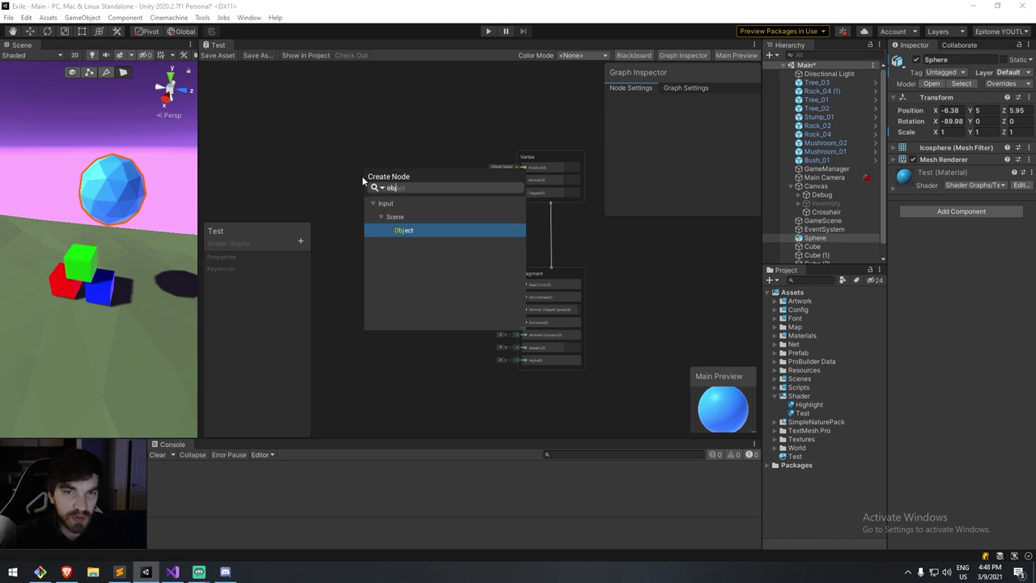
{"action": "key", "text": "Return"}
{"action": "scroll", "coordinate": [362, 176], "scroll_direction": "up", "scroll_amount": 2}
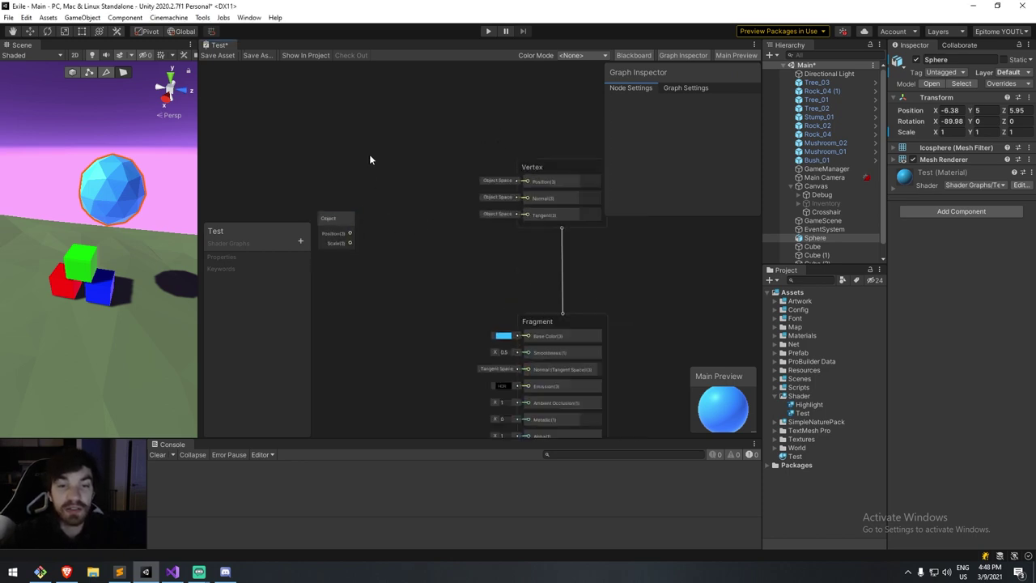
{"action": "scroll", "coordinate": [369, 159], "scroll_direction": "down", "scroll_amount": 1}
{"action": "left_click_drag", "start_coordinate": [341, 215], "coordinate": [360, 164]}
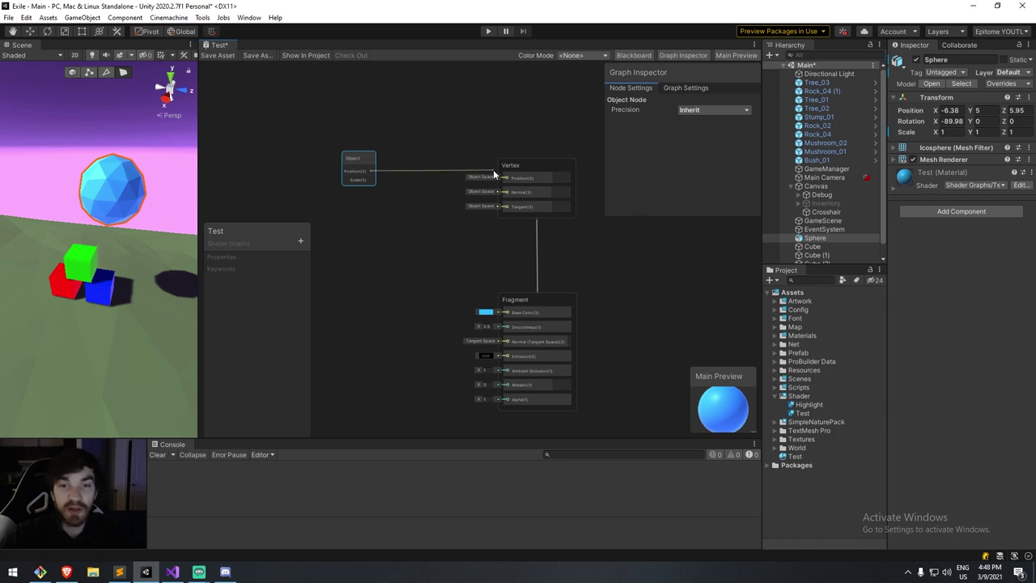
Connect the Object node's Position output to the Vertex Position input, save the asset and inspect the sphere in the scene.
{"action": "left_click_drag", "start_coordinate": [493, 174], "coordinate": [506, 179]}
{"action": "left_click_drag", "start_coordinate": [350, 160], "coordinate": [352, 168]}
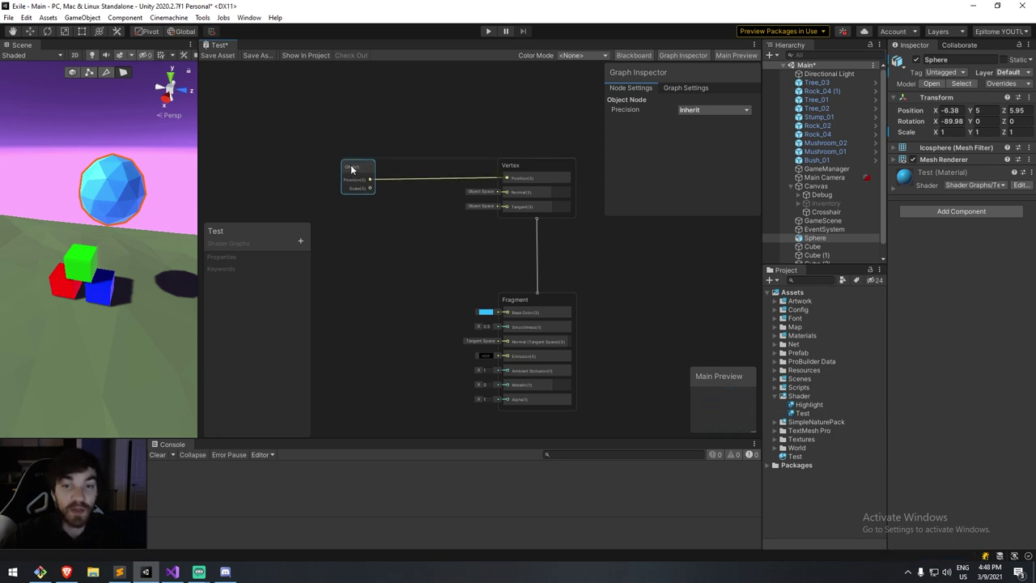
{"action": "left_click", "coordinate": [228, 53]}
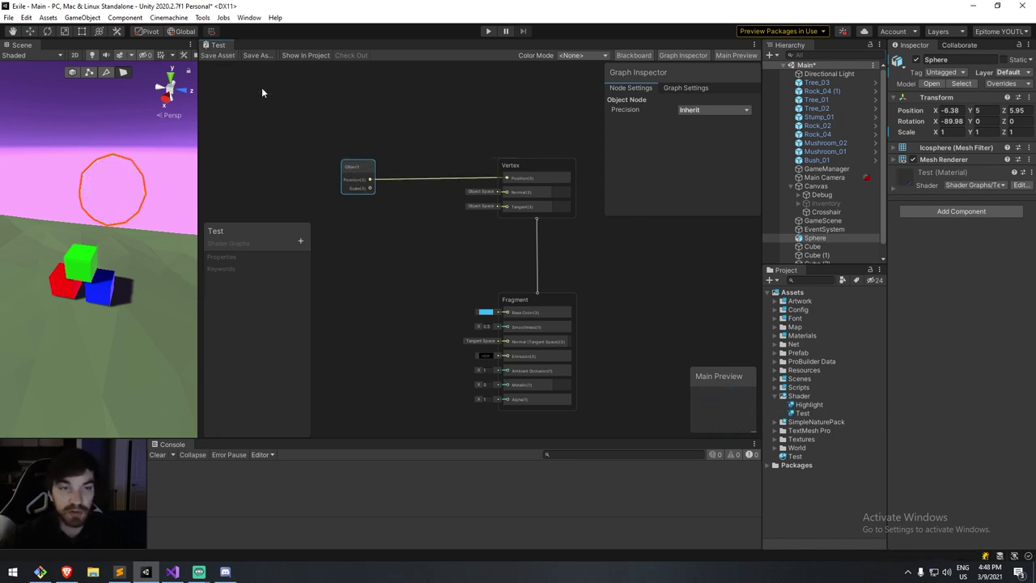
{"action": "scroll", "coordinate": [121, 197], "scroll_direction": "down", "scroll_amount": 2}
{"action": "right_click_drag", "start_coordinate": [121, 197], "coordinate": [0, 205]}
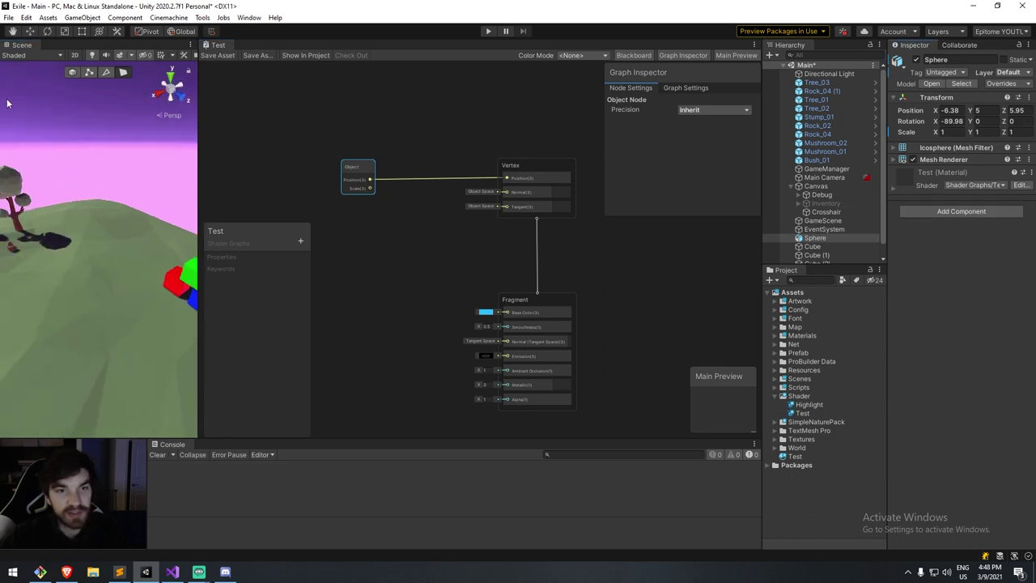
{"action": "right_click_drag", "start_coordinate": [7, 103], "coordinate": [160, 185]}
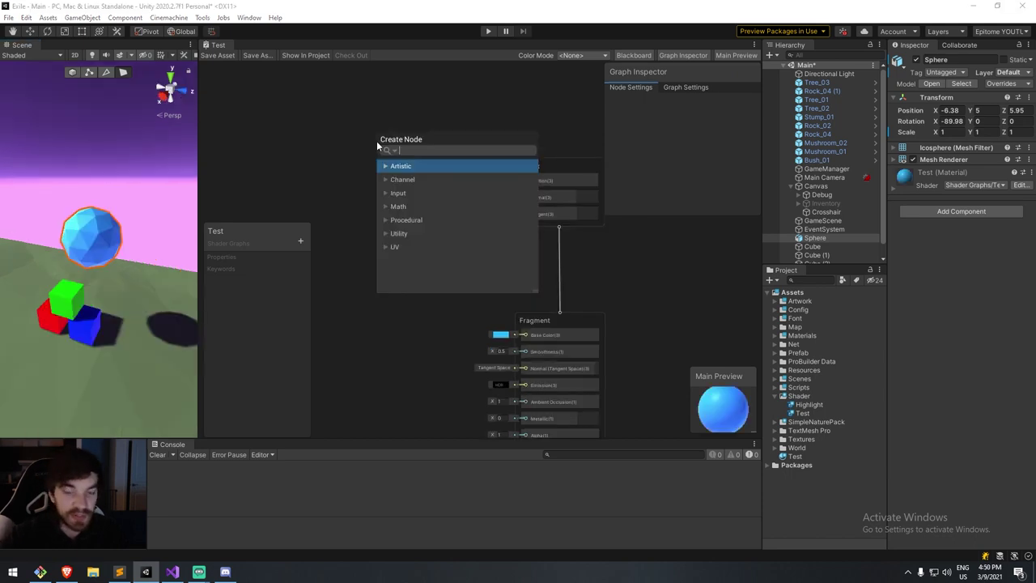
Feed the Vertex Position input from a new Position node set to Object space and save the asset.
{"action": "type", "text": "posit"}
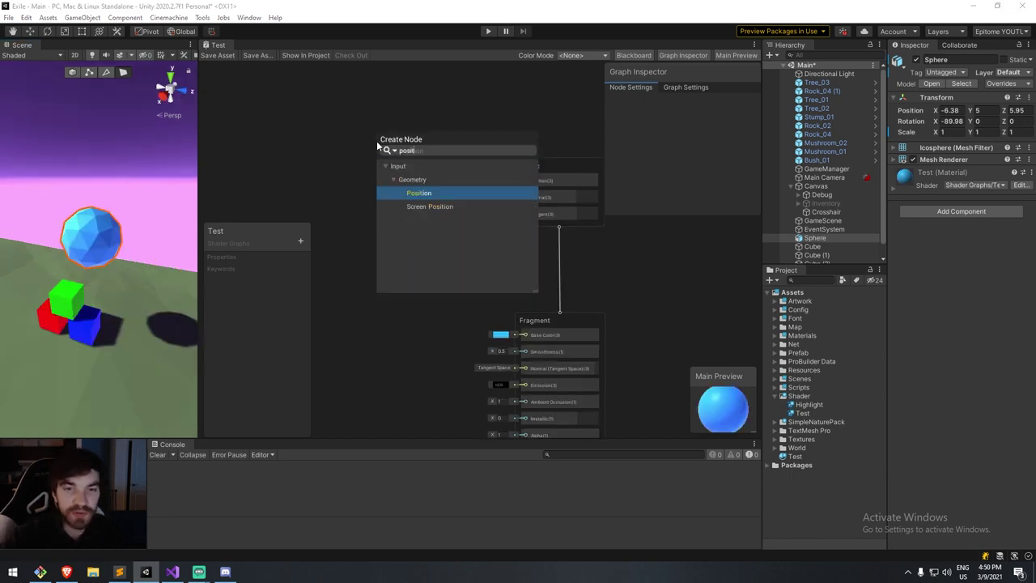
{"action": "key", "text": "Return"}
{"action": "left_click", "coordinate": [397, 166]}
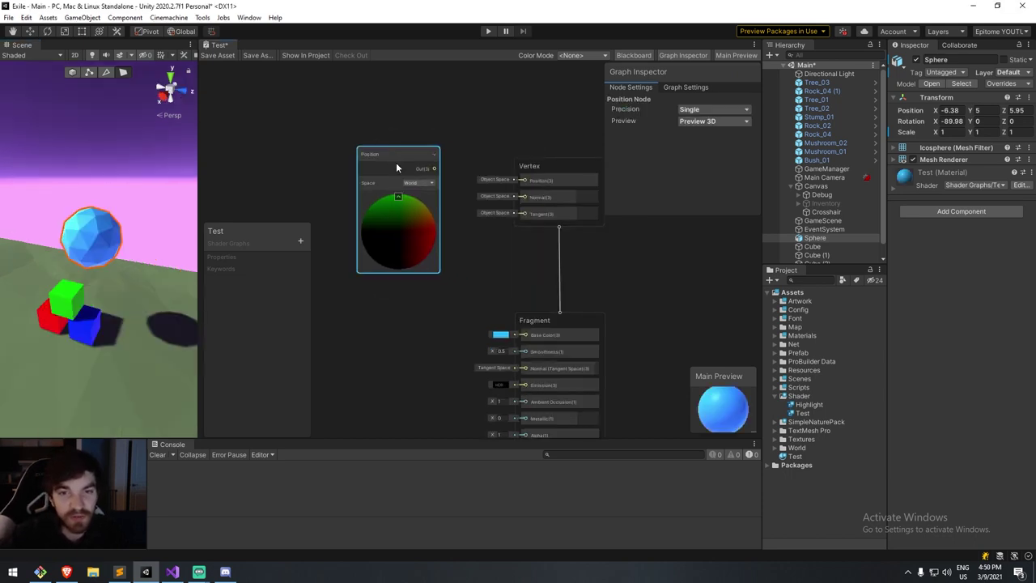
{"action": "left_click", "coordinate": [427, 183]}
{"action": "left_click", "coordinate": [430, 194]}
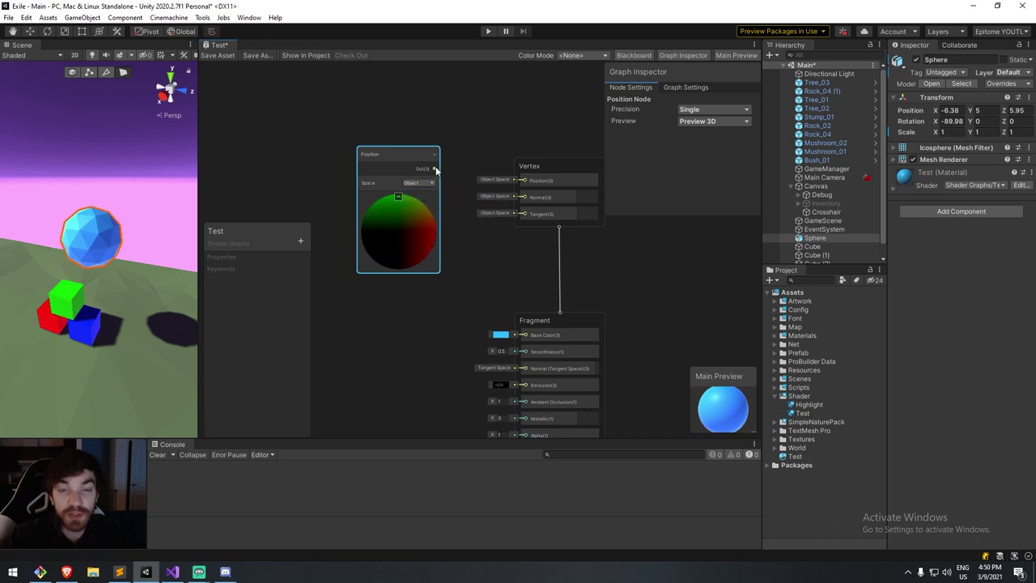
{"action": "left_click_drag", "start_coordinate": [434, 168], "coordinate": [539, 183]}
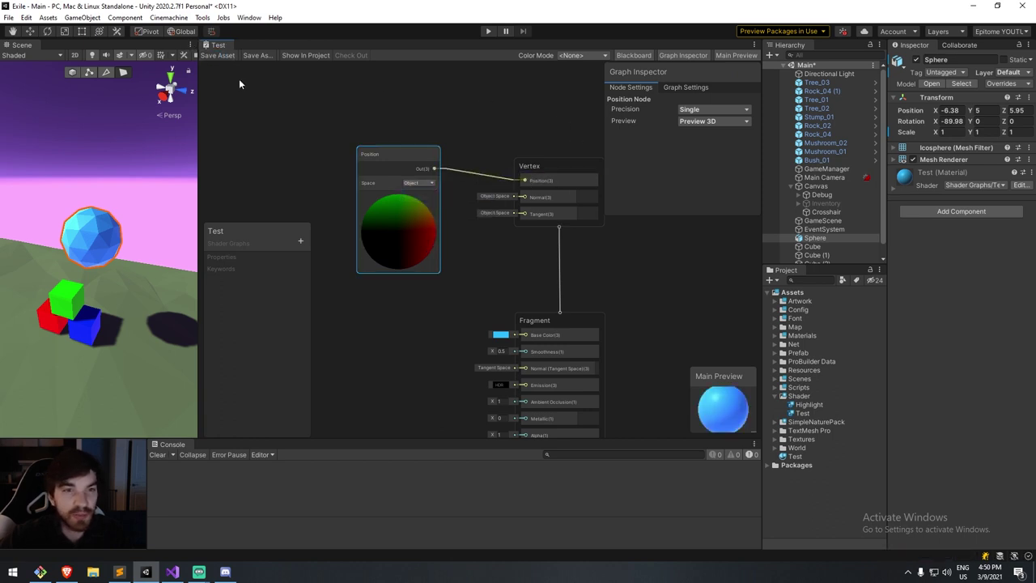
{"action": "left_click_drag", "start_coordinate": [400, 153], "coordinate": [389, 156]}
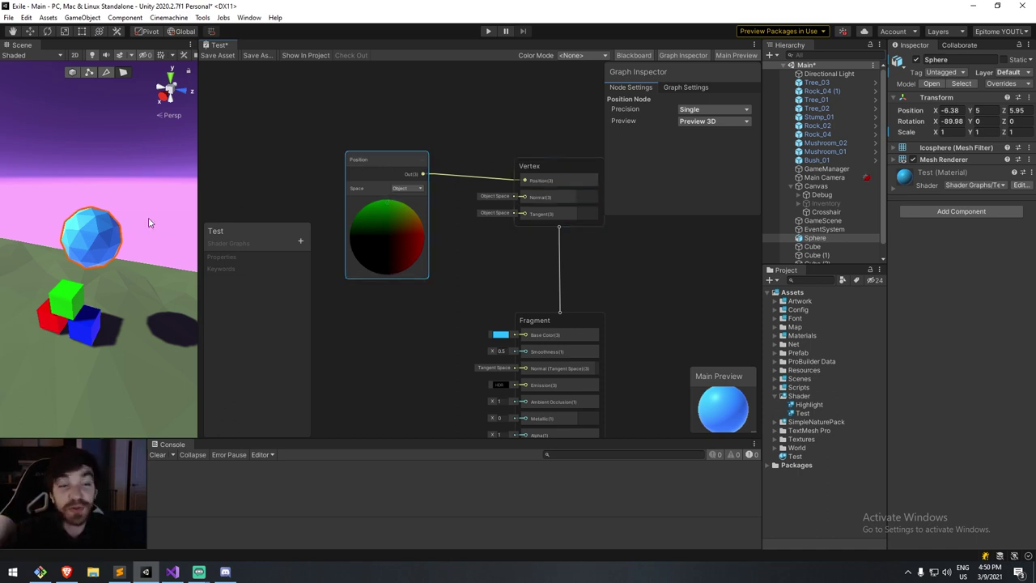
Move the Position node farther away from the Vertex stack to make room between them and save the asset.
{"action": "scroll", "coordinate": [447, 126], "scroll_direction": "down", "scroll_amount": 1}
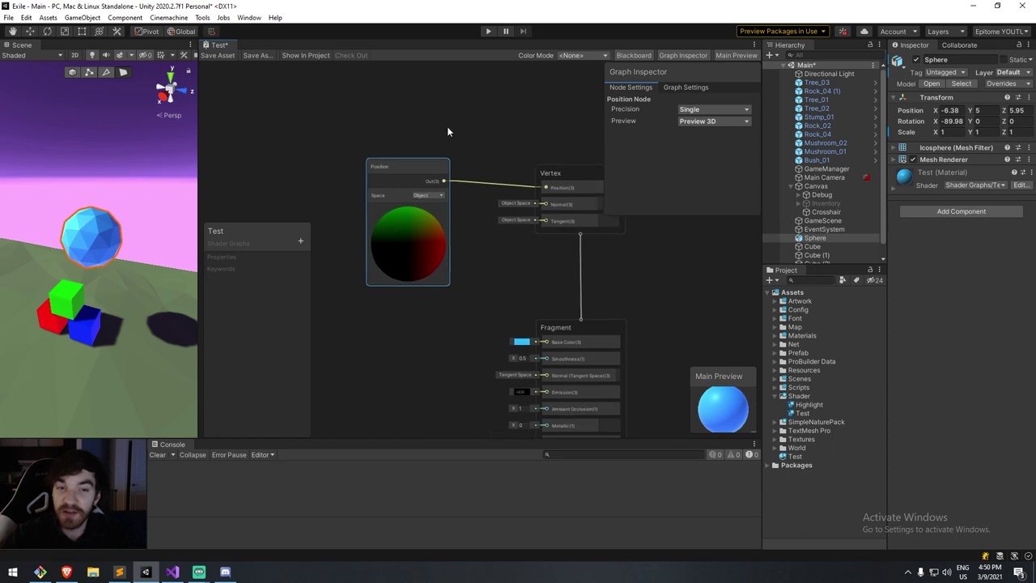
{"action": "scroll", "coordinate": [451, 126], "scroll_direction": "down", "scroll_amount": 1}
{"action": "left_click_drag", "start_coordinate": [421, 163], "coordinate": [382, 164]}
{"action": "middle_click_drag", "start_coordinate": [386, 132], "coordinate": [463, 141]}
{"action": "middle_click_drag", "start_coordinate": [540, 108], "coordinate": [473, 104]}
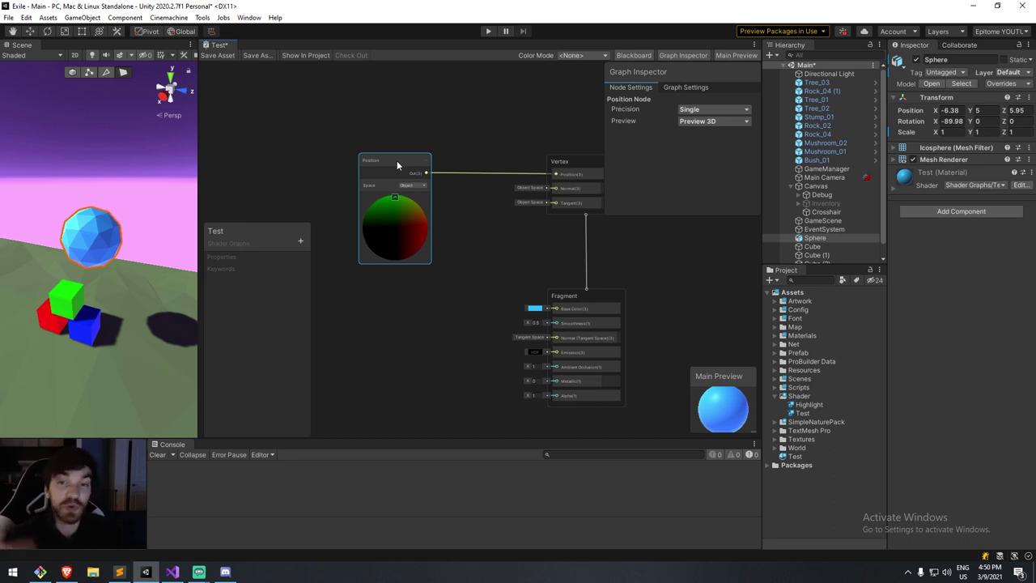
{"action": "left_click_drag", "start_coordinate": [397, 160], "coordinate": [359, 160]}
{"action": "left_click", "coordinate": [208, 55]}
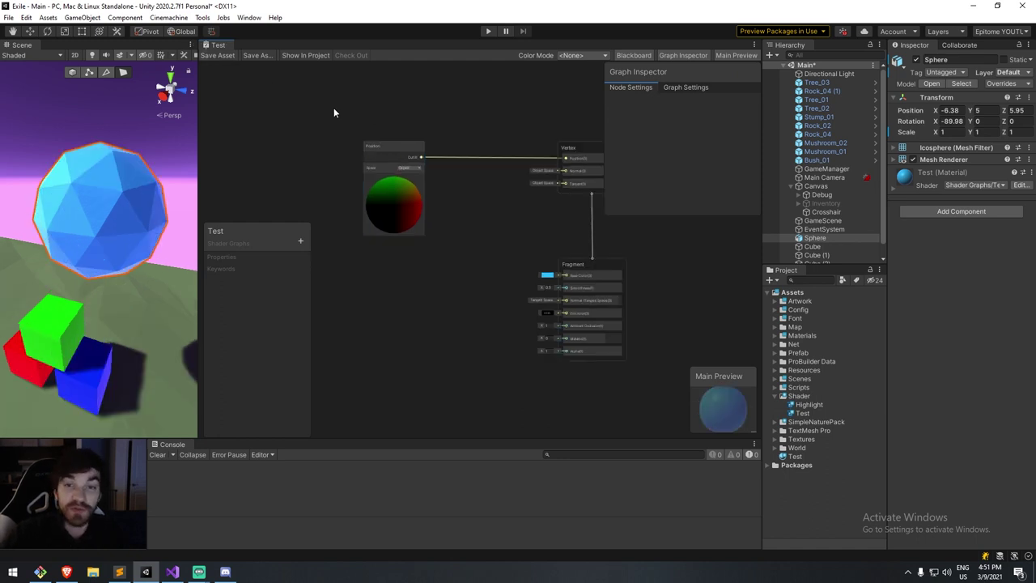
Add a Sine node, consult the Sine wave Wikipedia article in the browser, and place the node below the Position node.
{"action": "key", "text": "space"}
{"action": "type", "text": "sin"}
{"action": "key", "text": "Down"}
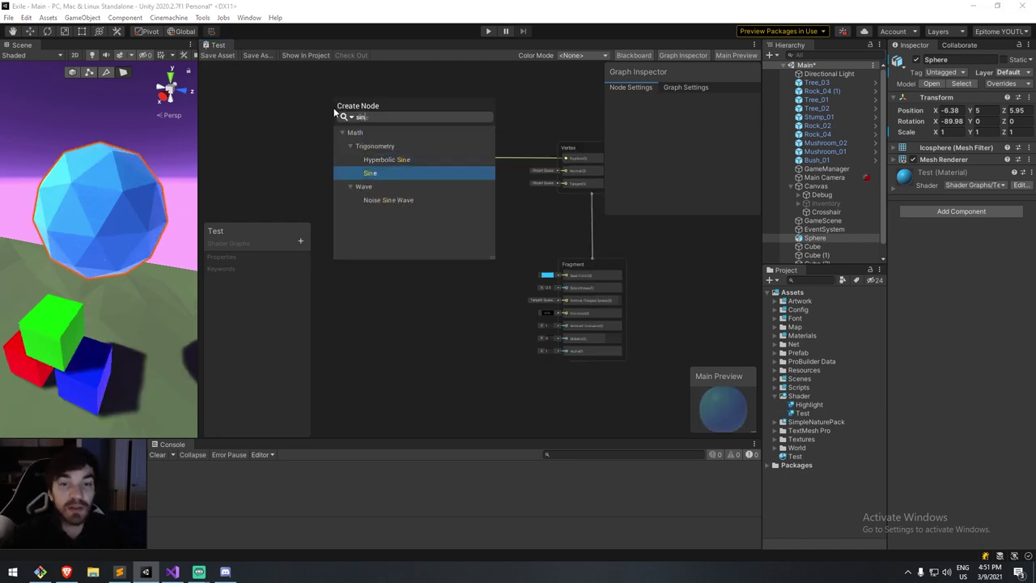
{"action": "key", "text": "Return"}
{"action": "left_click_drag", "start_coordinate": [356, 125], "coordinate": [465, 196]}
{"action": "left_click", "coordinate": [70, 572]}
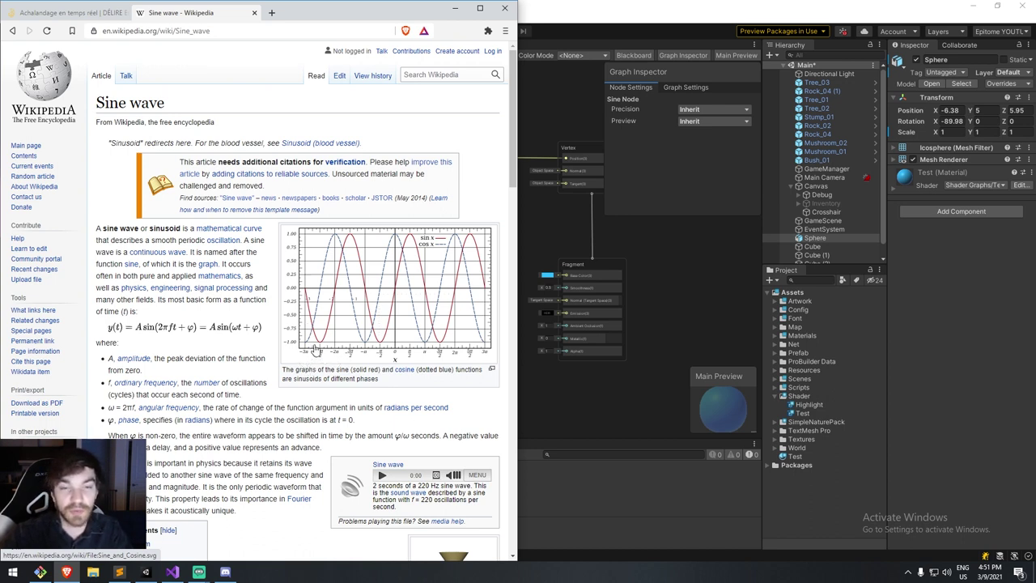
{"action": "left_click", "coordinate": [455, 8]}
{"action": "left_click_drag", "start_coordinate": [460, 215], "coordinate": [410, 276]}
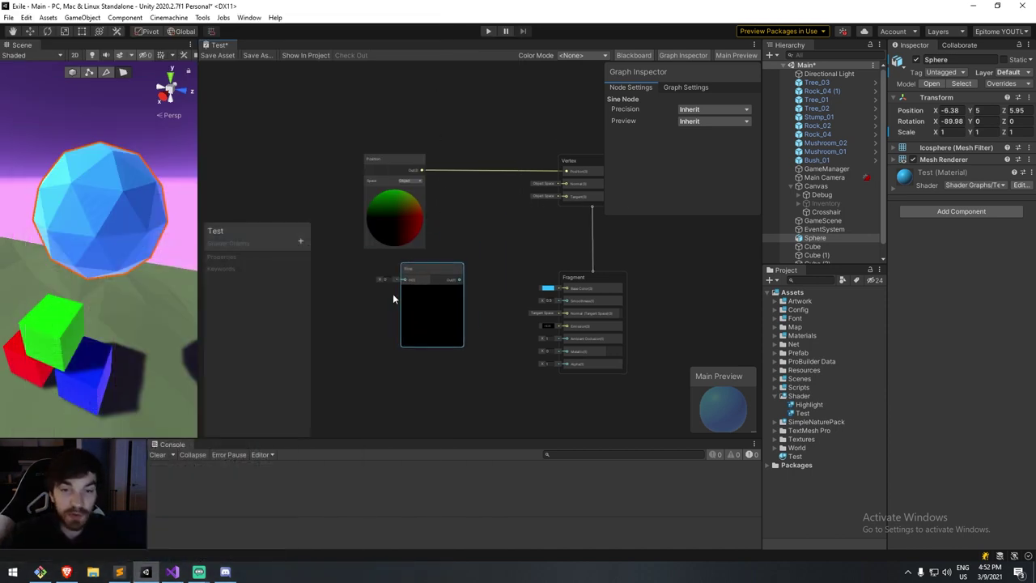
Add a Time node beside the Sine node and connect its Time output to the Sine input.
{"action": "left_click", "coordinate": [371, 296]}
{"action": "key", "text": "space"}
{"action": "type", "text": "time"}
{"action": "key", "text": "Return"}
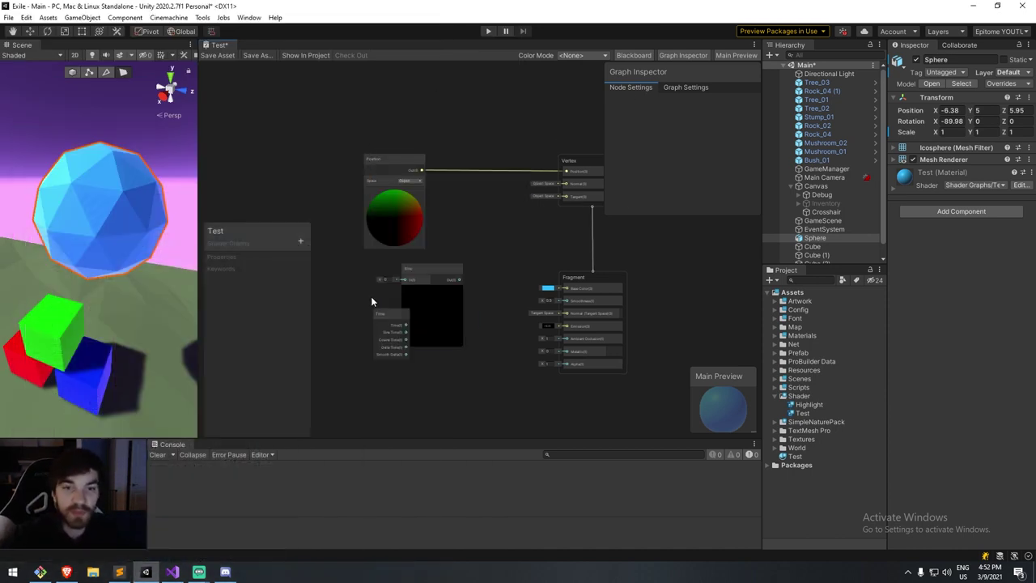
{"action": "left_click_drag", "start_coordinate": [395, 317], "coordinate": [349, 278]}
{"action": "scroll", "coordinate": [355, 297], "scroll_direction": "up", "scroll_amount": 3}
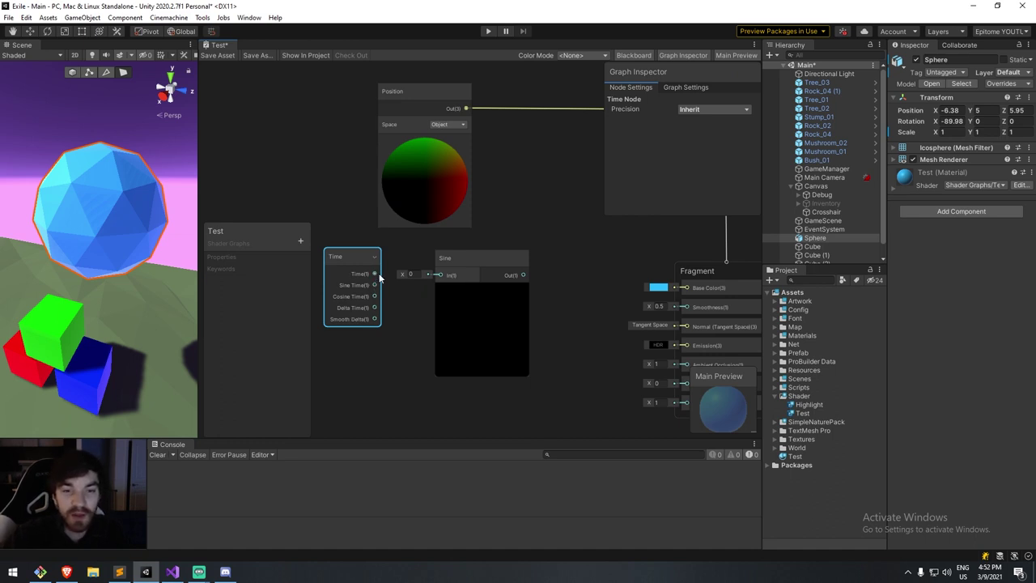
{"action": "left_click_drag", "start_coordinate": [379, 275], "coordinate": [451, 275]}
{"action": "scroll", "coordinate": [518, 218], "scroll_direction": "down", "scroll_amount": 3}
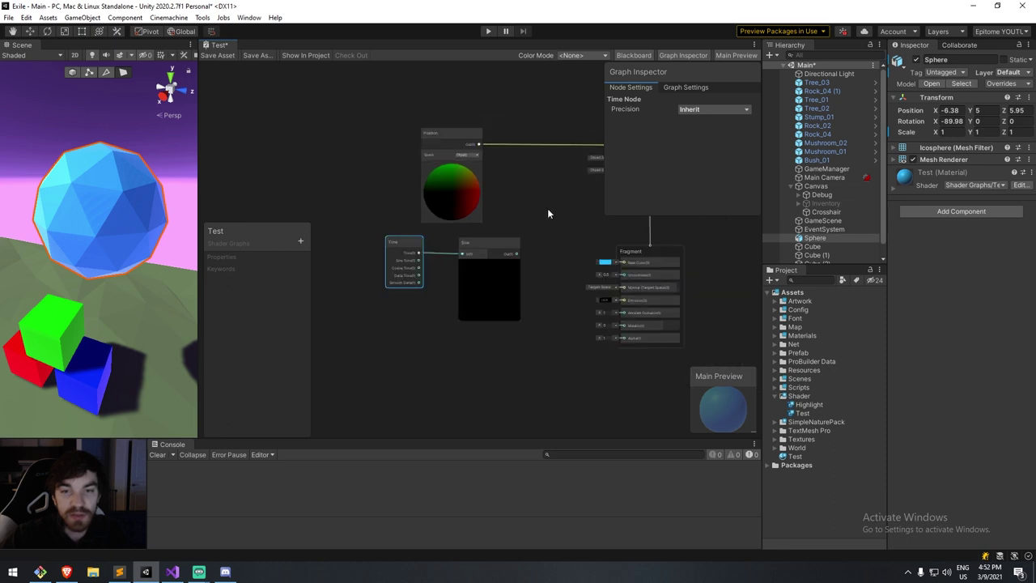
Line up the connected Time and Sine nodes side by side below the Position node.
{"action": "left_click_drag", "start_coordinate": [380, 246], "coordinate": [391, 246]}
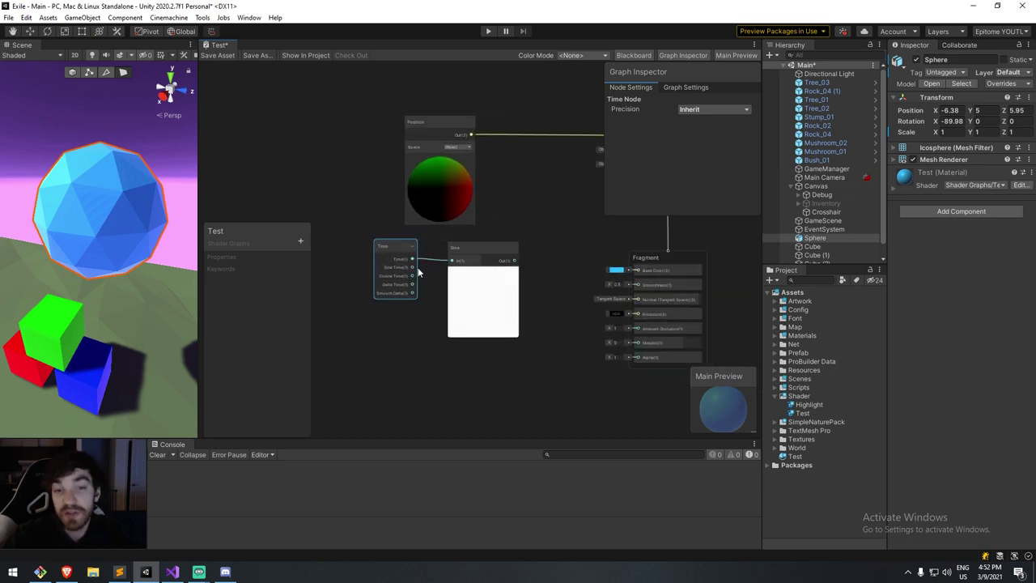
{"action": "left_click_drag", "start_coordinate": [412, 267], "coordinate": [465, 254]}
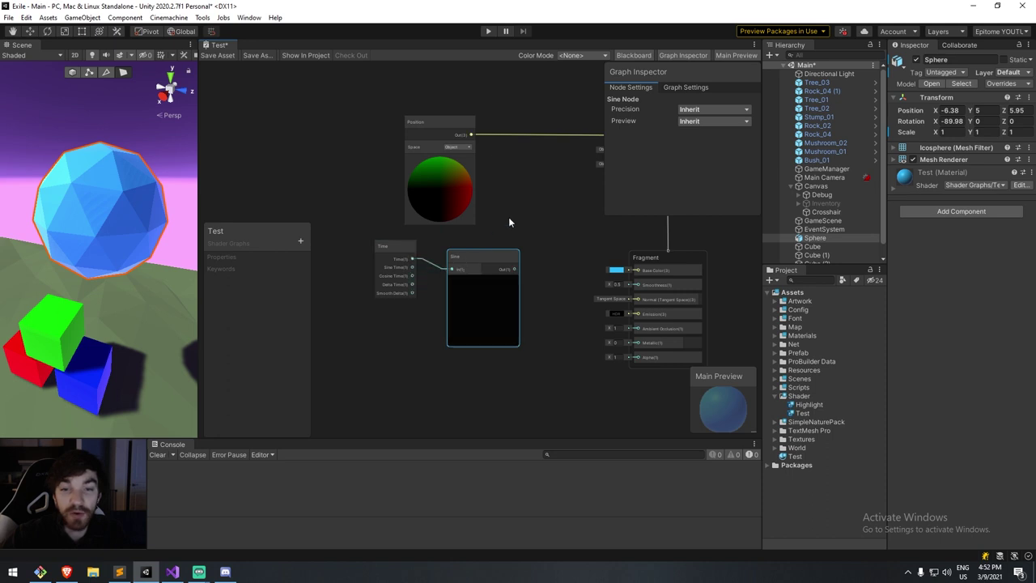
{"action": "middle_click_drag", "start_coordinate": [509, 217], "coordinate": [459, 250]}
{"action": "left_click", "coordinate": [434, 271]}
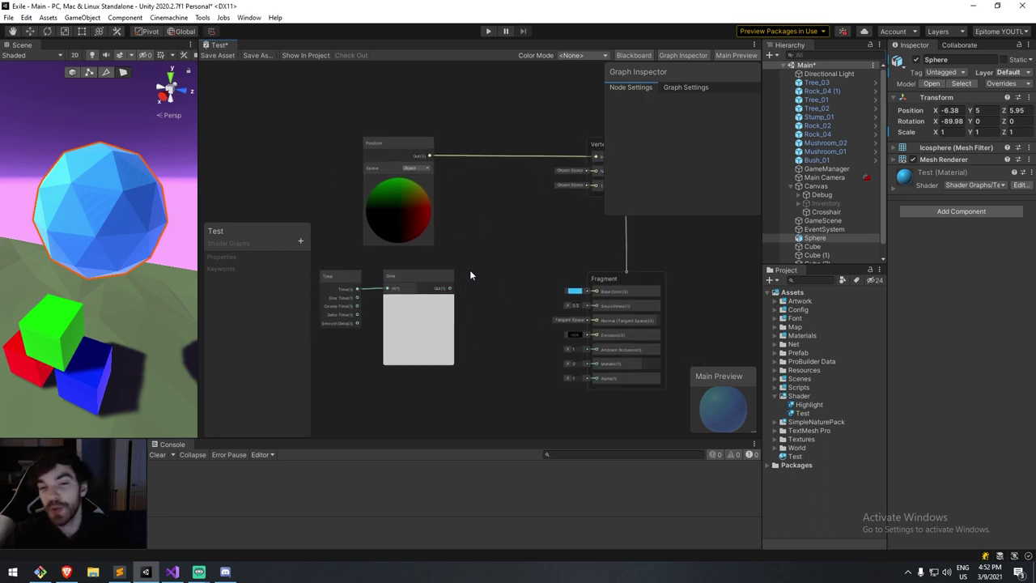
{"action": "left_click_drag", "start_coordinate": [473, 254], "coordinate": [324, 363]}
{"action": "left_click", "coordinate": [491, 239]}
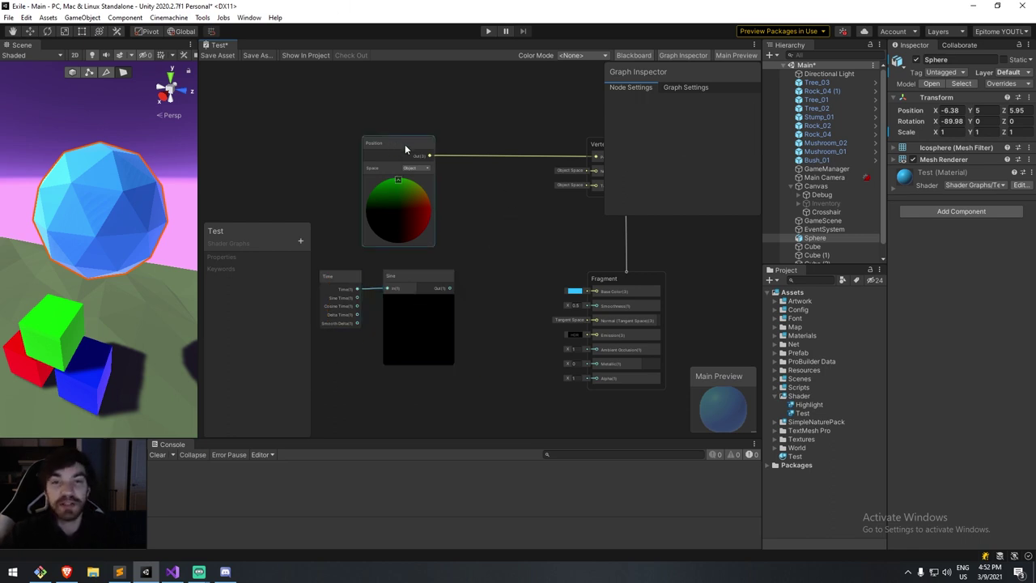
Insert an Add node between Position and the Vertex stack, with Position feeding input A and its output feeding Vertex Position.
{"action": "key", "text": "space"}
{"action": "type", "text": "add"}
{"action": "key", "text": "Return"}
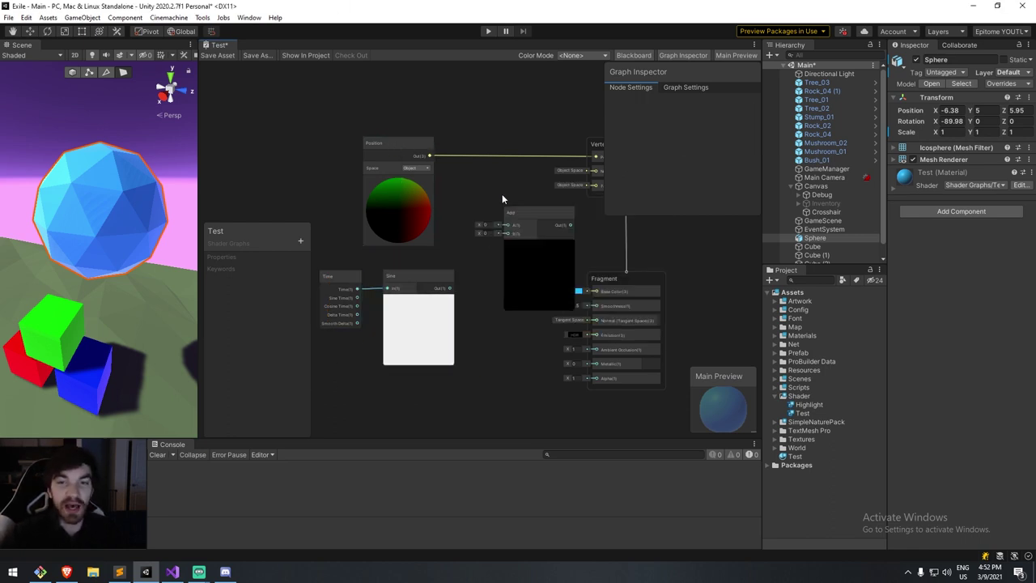
{"action": "left_click_drag", "start_coordinate": [429, 156], "coordinate": [497, 152]}
{"action": "left_click", "coordinate": [531, 212]}
{"action": "middle_click_drag", "start_coordinate": [597, 226], "coordinate": [538, 224]}
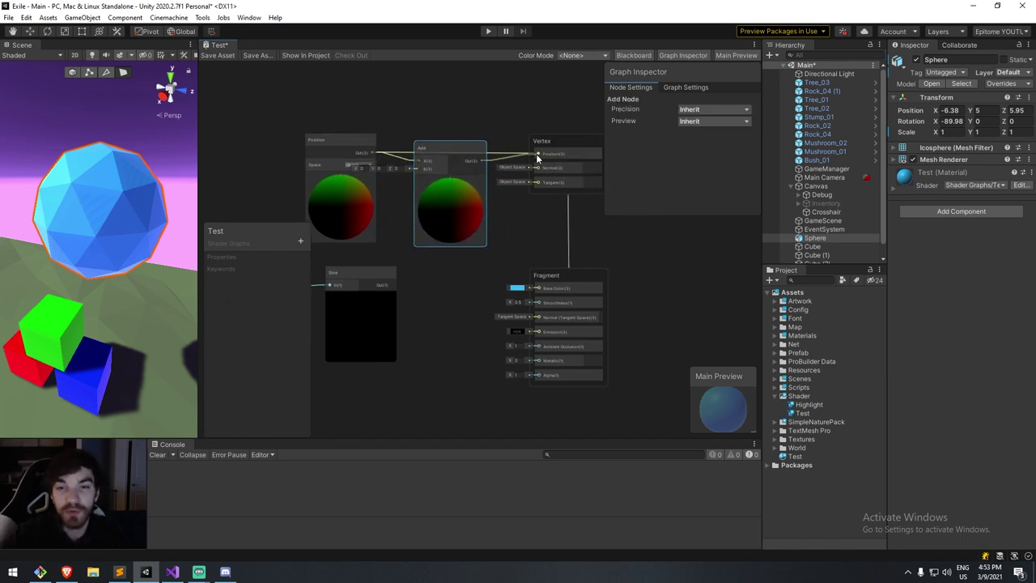
{"action": "left_click_drag", "start_coordinate": [537, 155], "coordinate": [538, 154]}
{"action": "left_click_drag", "start_coordinate": [462, 150], "coordinate": [465, 143]}
{"action": "middle_click_drag", "start_coordinate": [457, 109], "coordinate": [472, 107]}
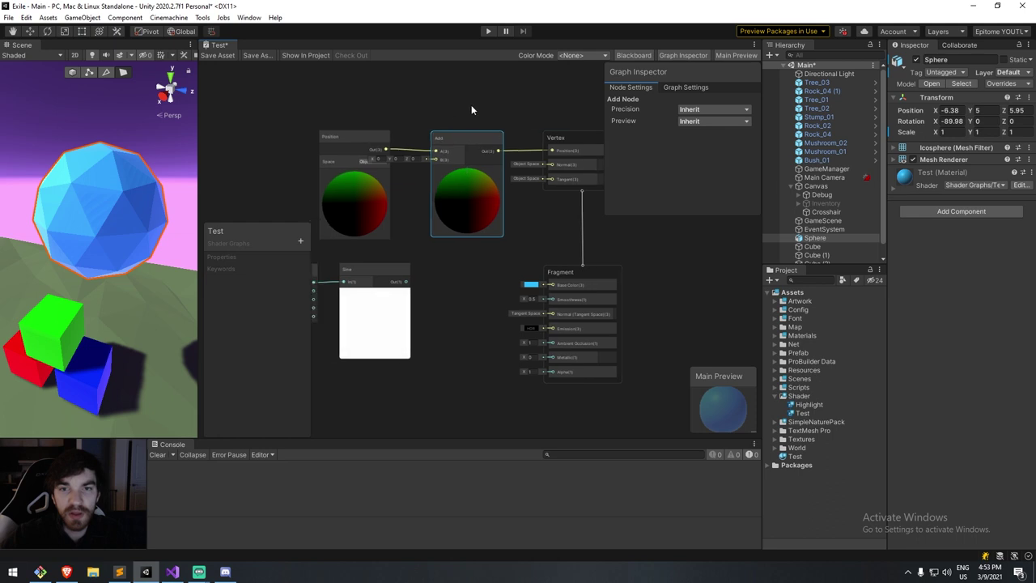
Space the Position, Time and Sine nodes away from the Add node and connect the Sine output to Add's B input.
{"action": "middle_click_drag", "start_coordinate": [353, 134], "coordinate": [466, 127]}
{"action": "left_click_drag", "start_coordinate": [467, 127], "coordinate": [406, 127]}
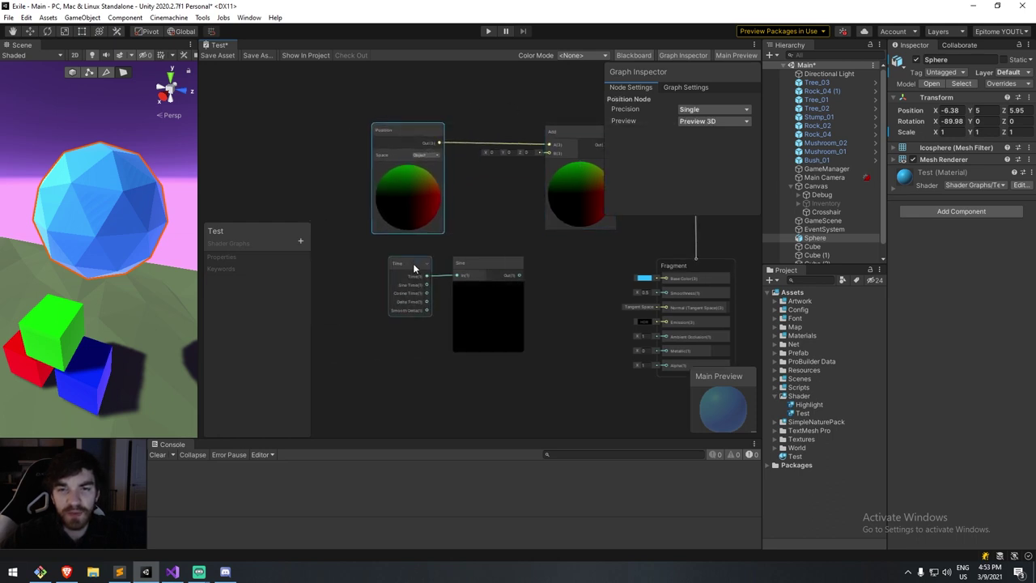
{"action": "left_click_drag", "start_coordinate": [414, 268], "coordinate": [324, 266]}
{"action": "left_click_drag", "start_coordinate": [482, 263], "coordinate": [547, 154]}
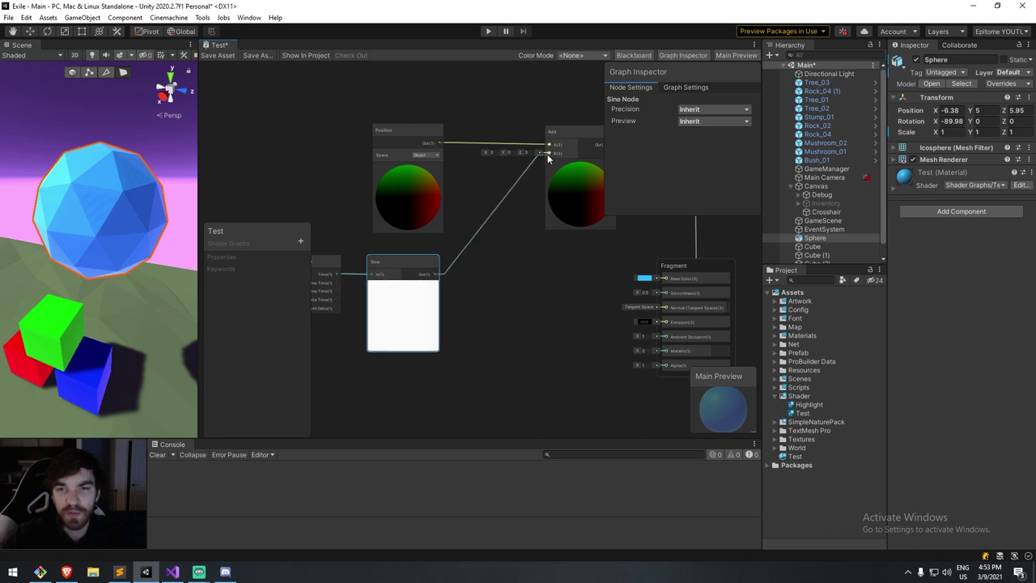
Save the asset and inspect the sphere's motion in the scene from several distances and angles.
{"action": "scroll", "coordinate": [501, 276], "scroll_direction": "down", "scroll_amount": 3}
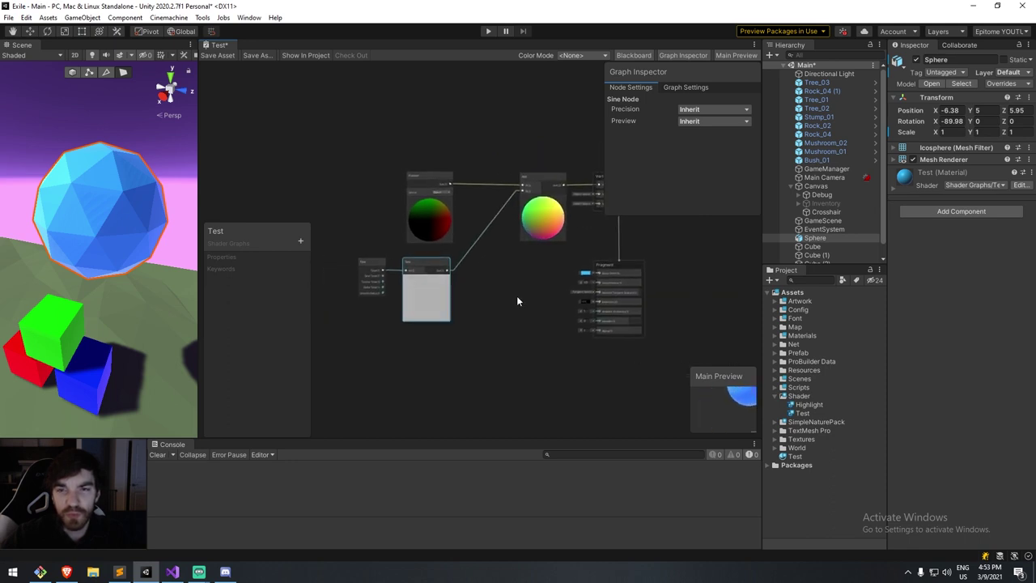
{"action": "left_click", "coordinate": [219, 55]}
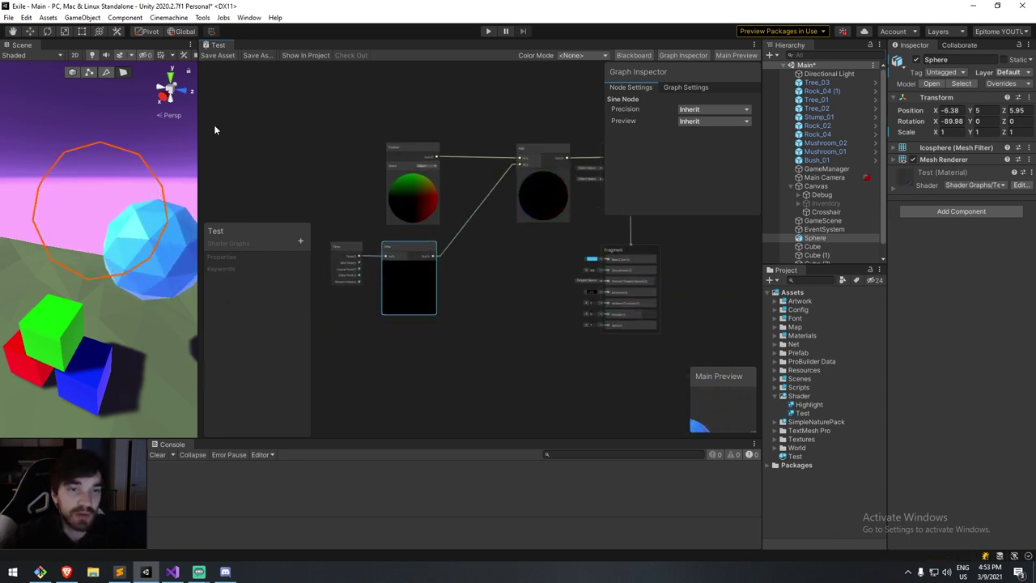
{"action": "scroll", "coordinate": [139, 195], "scroll_direction": "down", "scroll_amount": 5}
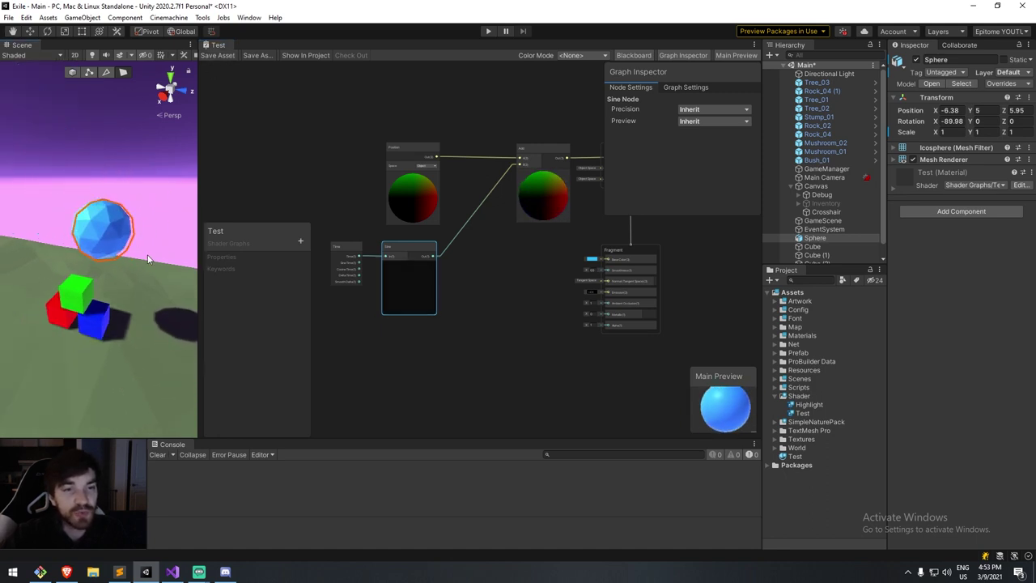
{"action": "mouse_move", "coordinate": [151, 206]}
{"action": "middle_mouse_down"}
{"action": "mouse_move", "coordinate": [144, 224]}
{"action": "mouse_move", "coordinate": [153, 214]}
{"action": "middle_mouse_up"}
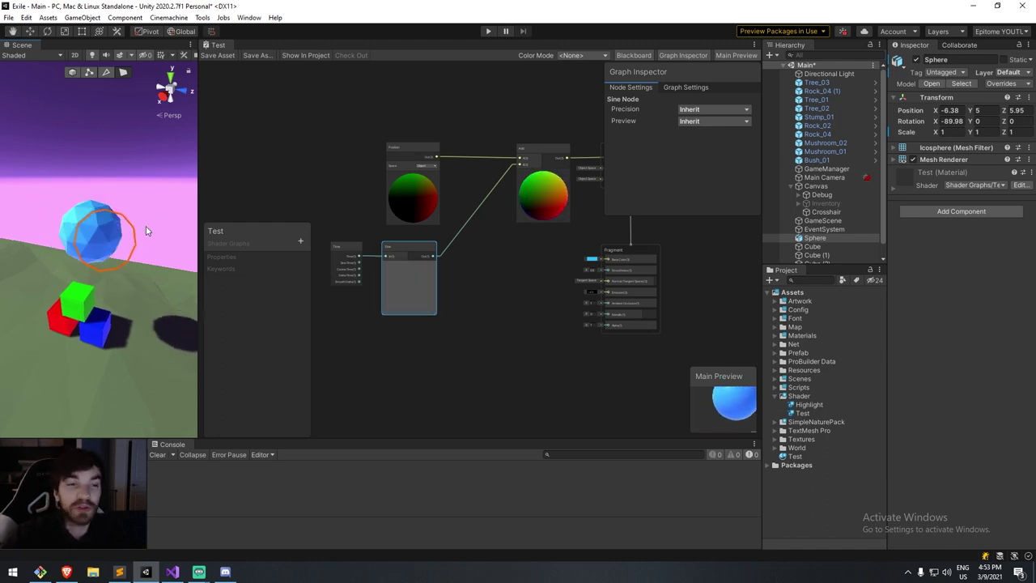
{"action": "left_click_drag", "start_coordinate": [158, 220], "coordinate": [129, 217], "text": "alt"}
{"action": "scroll", "coordinate": [129, 222], "scroll_direction": "up", "scroll_amount": 3}
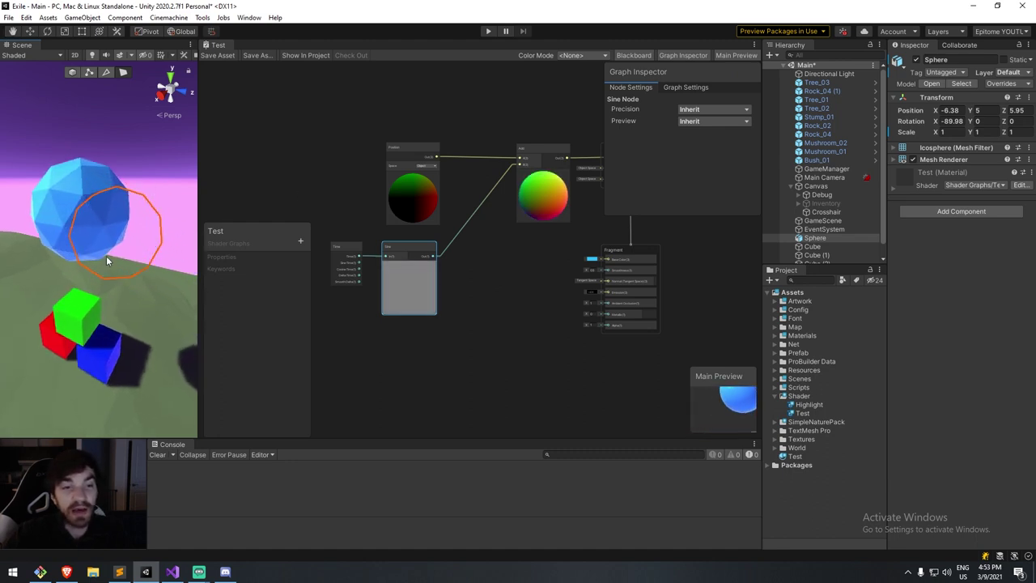
{"action": "left_click_drag", "start_coordinate": [102, 219], "coordinate": [120, 229], "text": "alt"}
{"action": "scroll", "coordinate": [141, 211], "scroll_direction": "down", "scroll_amount": 5}
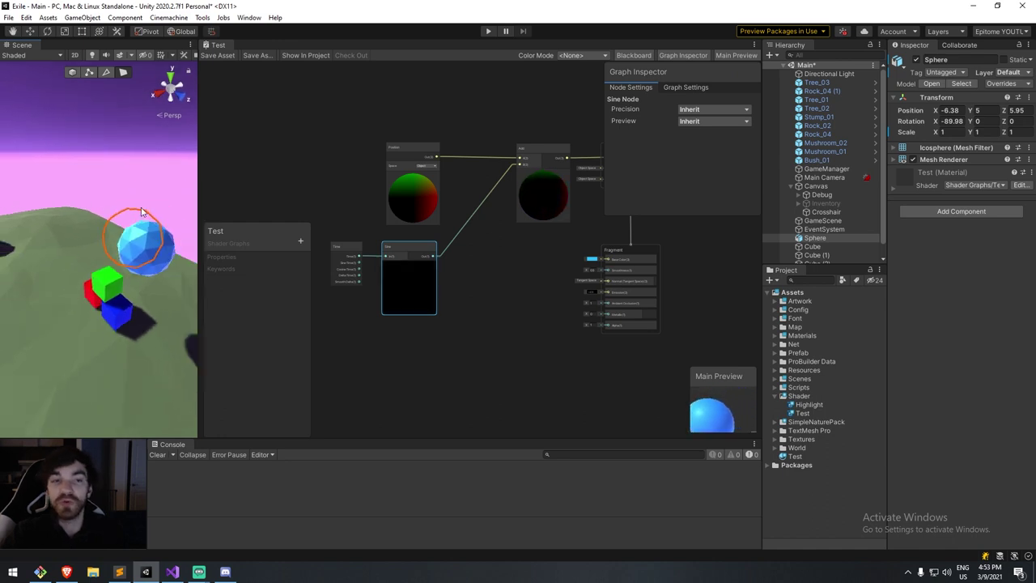
Add a Sphere Collider component to the Sphere object.
{"action": "left_click", "coordinate": [941, 213]}
{"action": "type", "text": "coll"}
{"action": "key", "text": "Up"}
{"action": "type", "text": "sphere"}
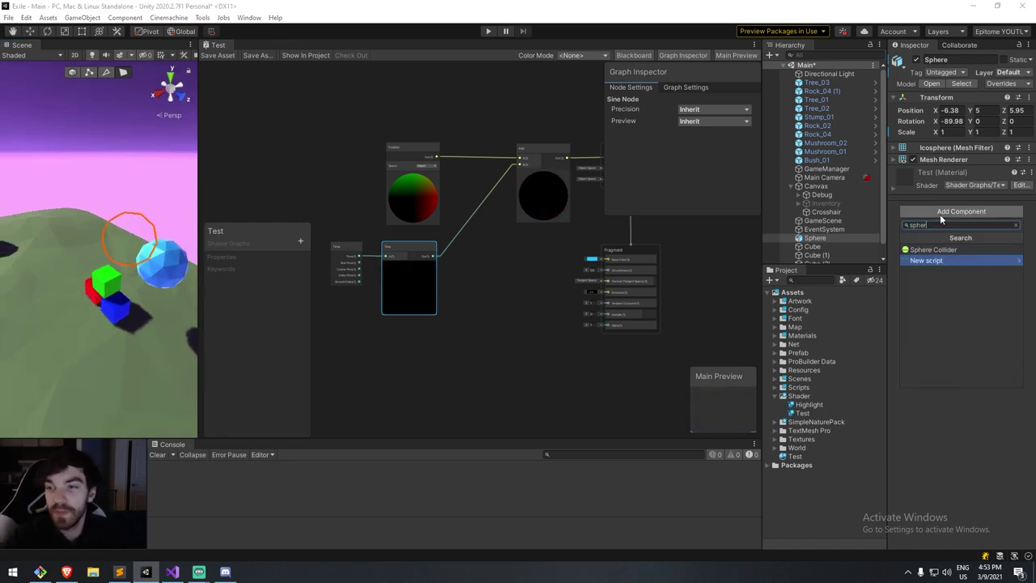
{"action": "key", "text": "Up"}
{"action": "key", "text": "Return"}
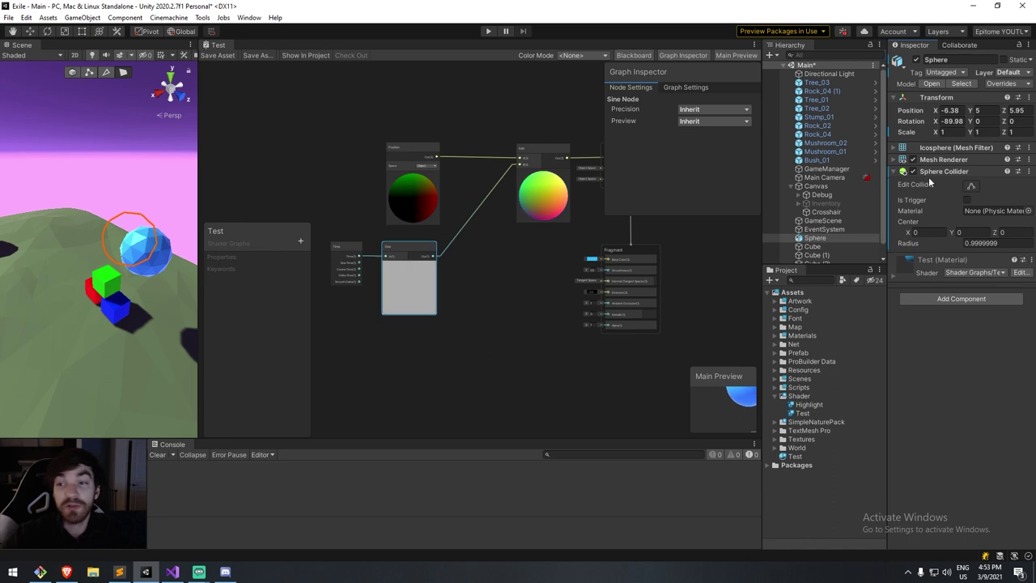
{"action": "left_click", "coordinate": [939, 173]}
{"action": "left_click", "coordinate": [939, 177]}
Examine the animated sphere against its stationary object outline in the scene from several angles.
{"action": "right_click_drag", "start_coordinate": [104, 175], "coordinate": [66, 172]}
{"action": "left_click", "coordinate": [268, 167]}
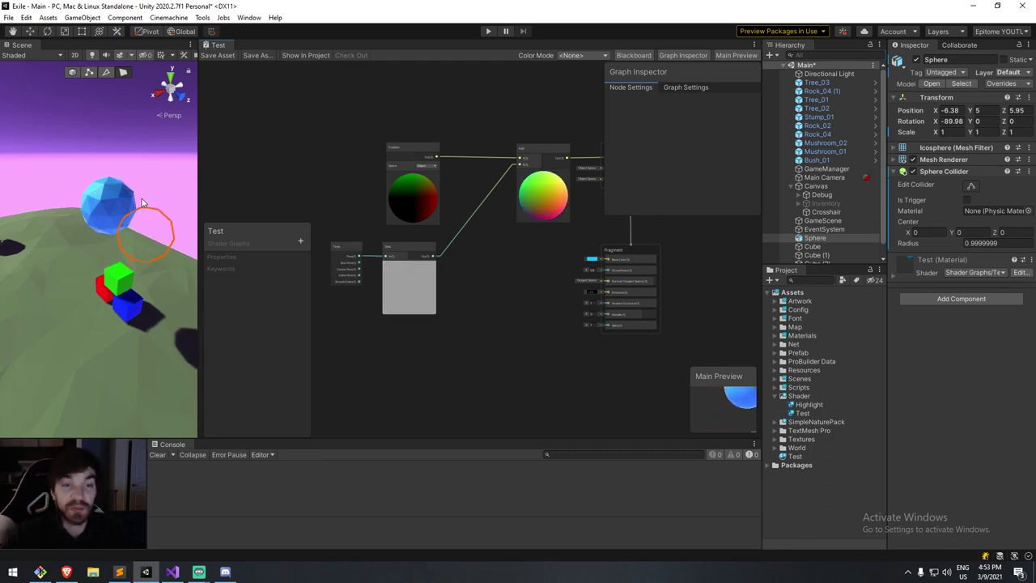
{"action": "middle_click_drag", "start_coordinate": [142, 201], "coordinate": [140, 225]}
{"action": "right_click_drag", "start_coordinate": [139, 225], "coordinate": [179, 243]}
{"action": "scroll", "coordinate": [179, 243], "scroll_direction": "up", "scroll_amount": 2}
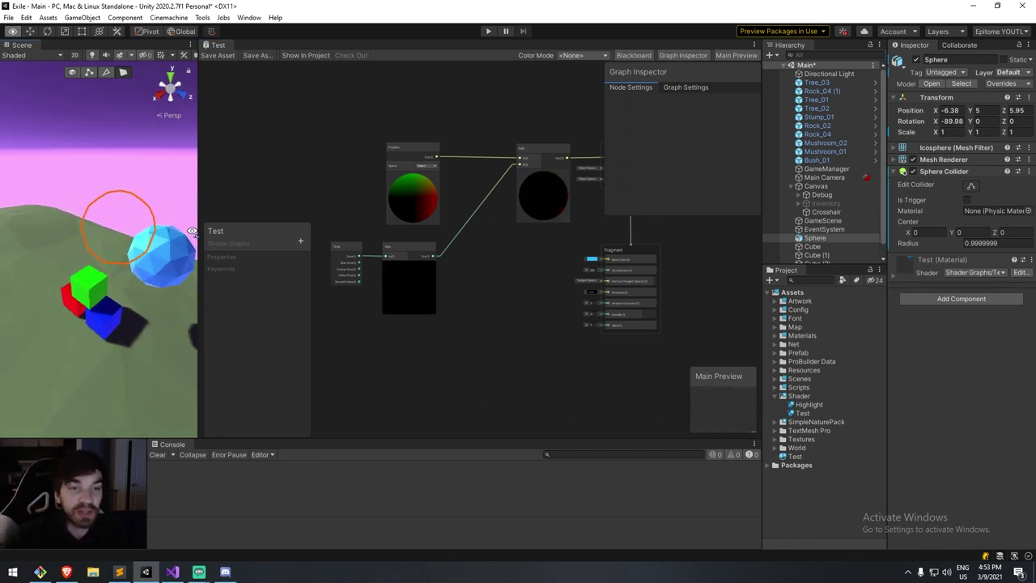
{"action": "middle_click_drag", "start_coordinate": [178, 243], "coordinate": [141, 164]}
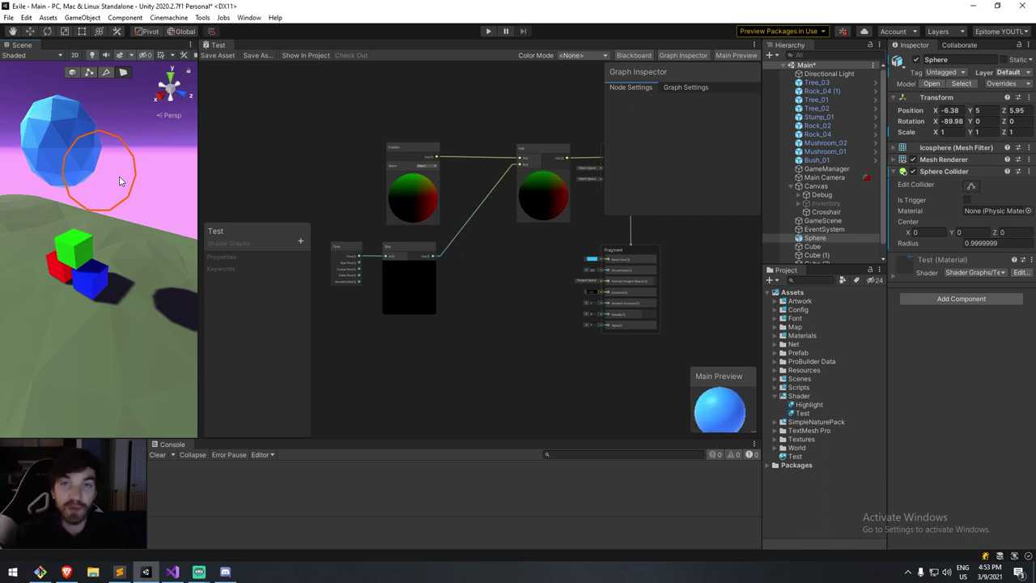
{"action": "middle_click_drag", "start_coordinate": [116, 177], "coordinate": [113, 192]}
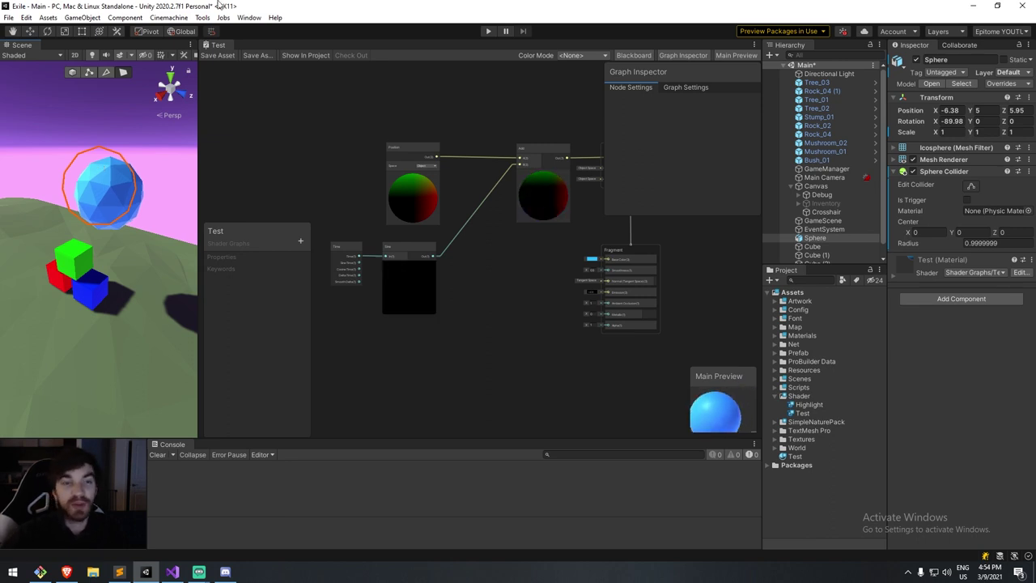
{"action": "middle_click_drag", "start_coordinate": [100, 188], "coordinate": [96, 215]}
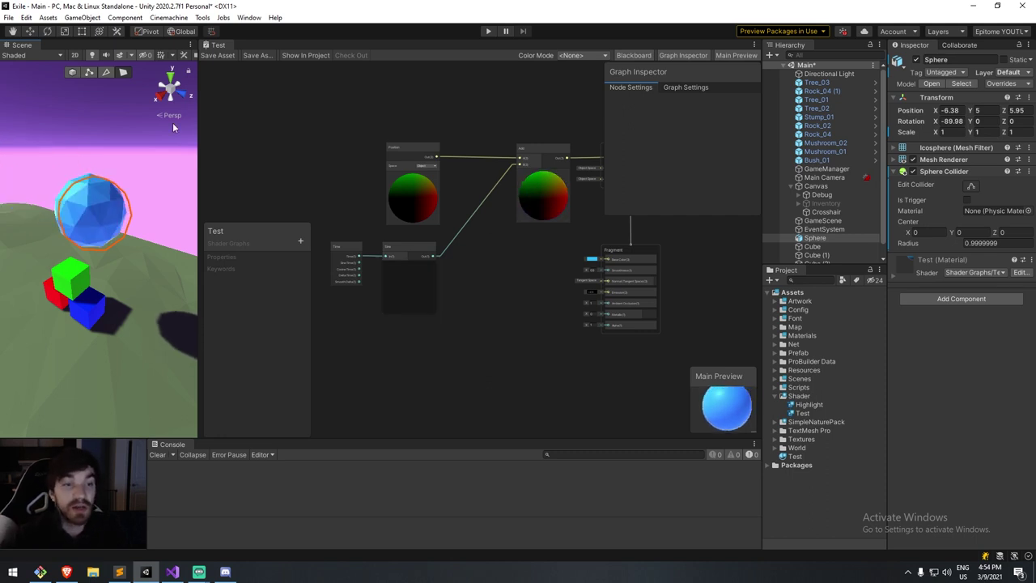
{"action": "middle_click_drag", "start_coordinate": [156, 191], "coordinate": [139, 208]}
{"action": "right_click_drag", "start_coordinate": [139, 208], "coordinate": [132, 204]}
{"action": "middle_click_drag", "start_coordinate": [132, 204], "coordinate": [146, 215]}
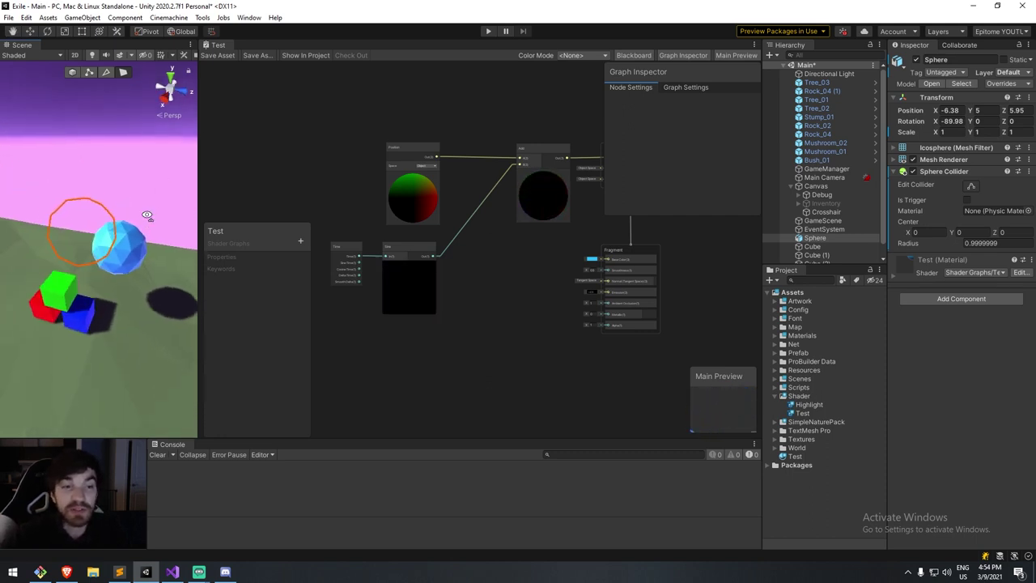
{"action": "right_click_drag", "start_coordinate": [146, 215], "coordinate": [128, 203]}
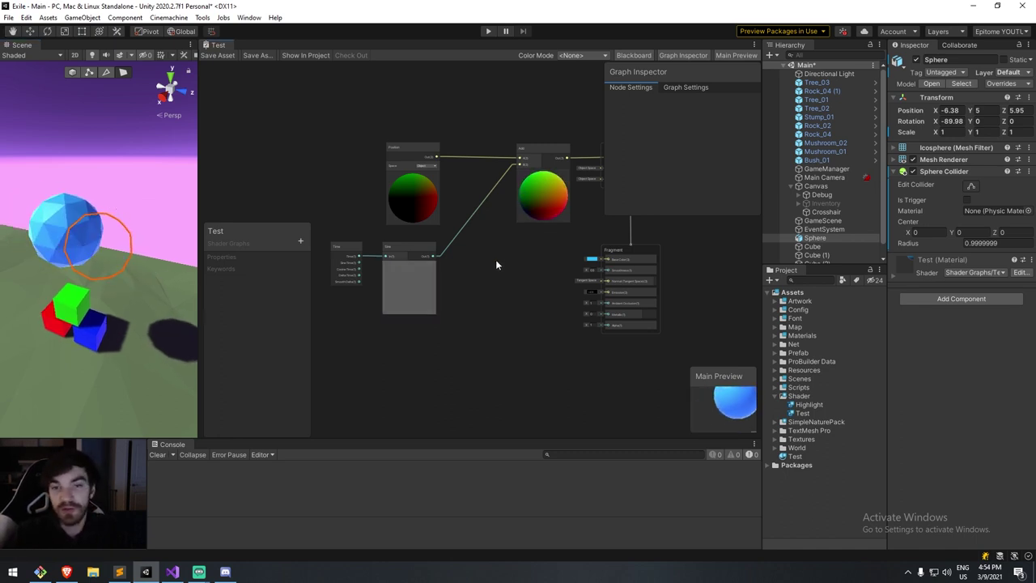
Add a Vector 3 node to the graph and place it beside the Sine node, below the Add node.
{"action": "key", "text": "space"}
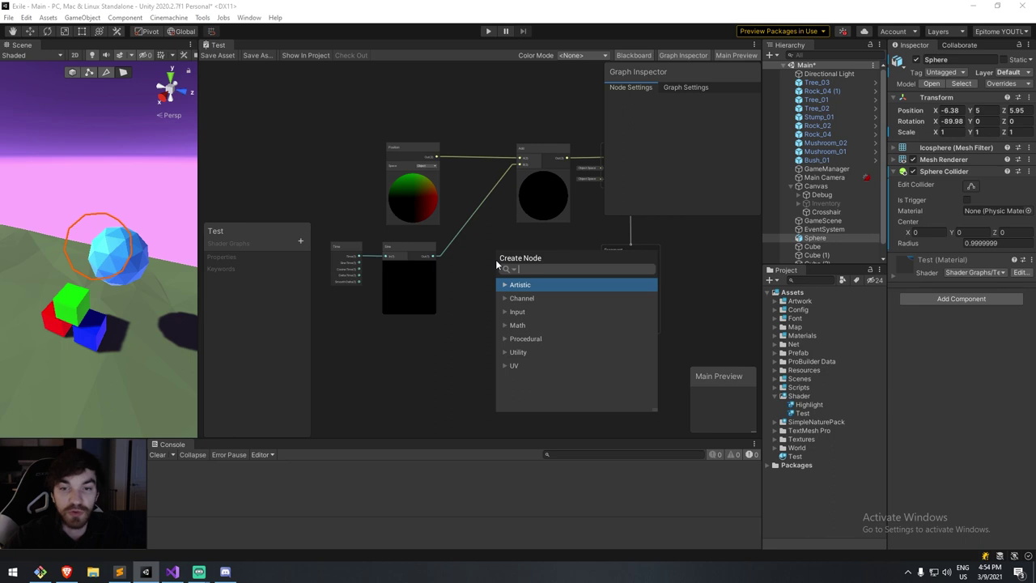
{"action": "type", "text": "split"}
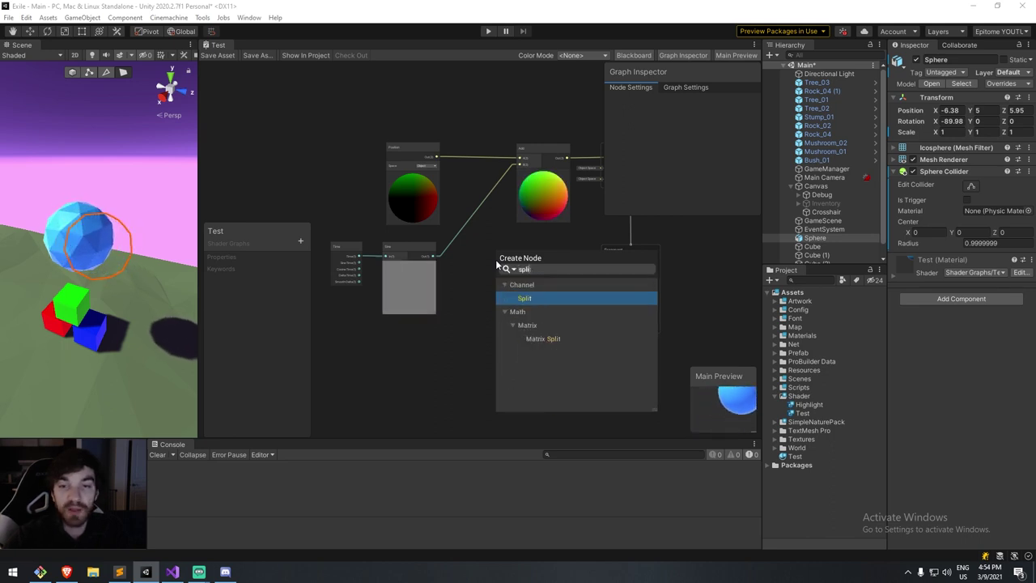
{"action": "key", "text": "BackSpace"}
{"action": "key", "text": "BackSpace"}
{"action": "key", "text": "BackSpace"}
{"action": "key", "text": "BackSpace"}
{"action": "key", "text": "BackSpace"}
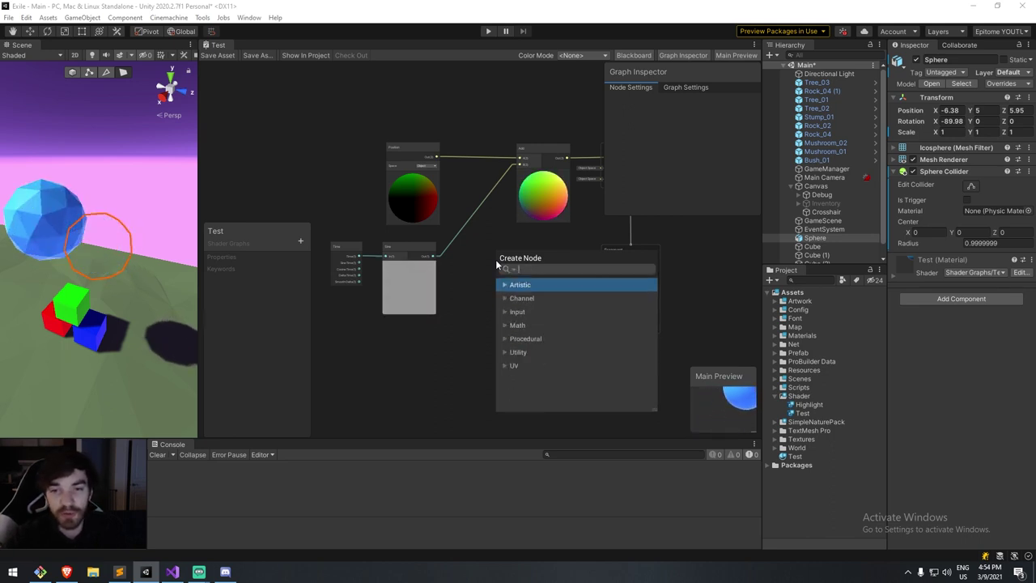
{"action": "type", "text": "vec"}
{"action": "key", "text": "Down"}
{"action": "key", "text": "Down"}
{"action": "key", "text": "Return"}
{"action": "scroll", "coordinate": [497, 267], "scroll_direction": "up", "scroll_amount": 3}
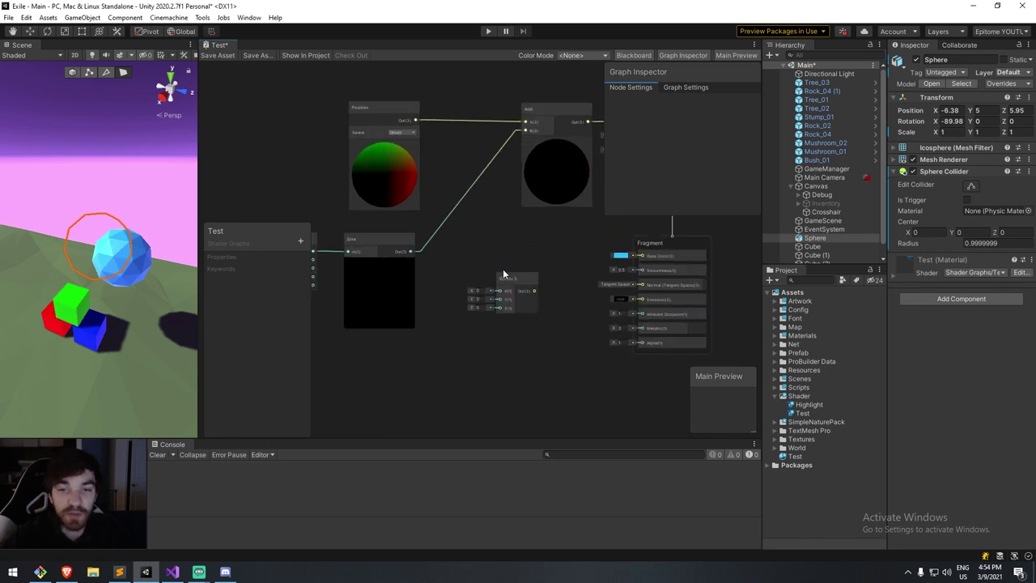
{"action": "left_click_drag", "start_coordinate": [513, 279], "coordinate": [499, 270]}
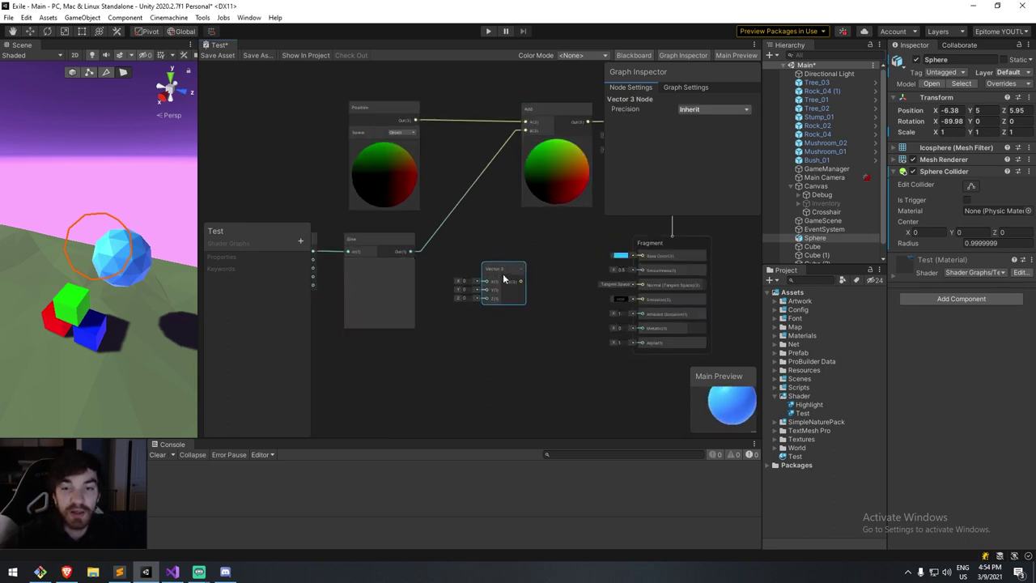
Set the Vector 3 node's Y value to 0.5 and move the node closer to the Sine node.
{"action": "left_click", "coordinate": [464, 289]}
{"action": "type", "text": "0.5"}
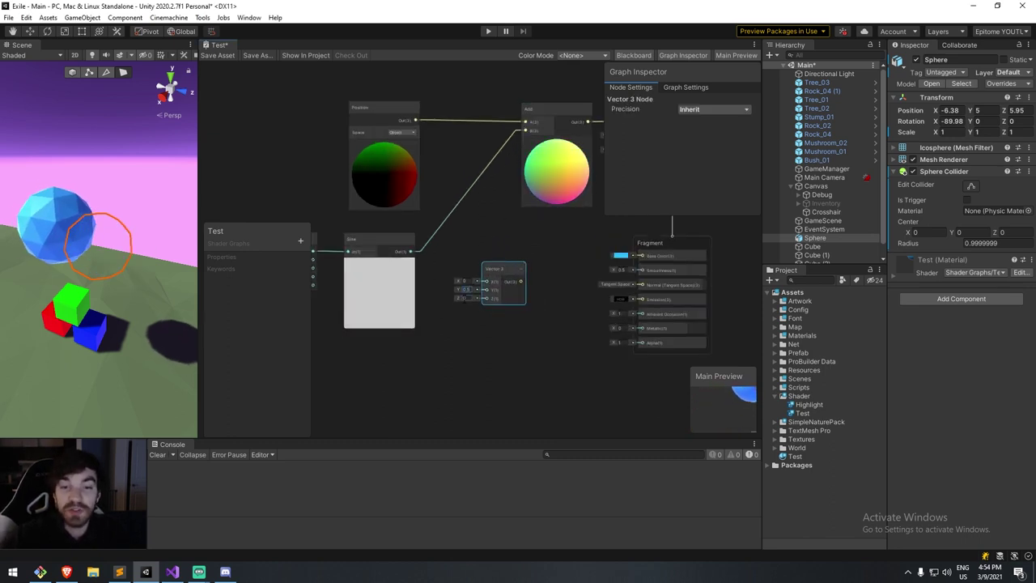
{"action": "left_click_drag", "start_coordinate": [504, 271], "coordinate": [464, 282]}
Add a Multiply node to the graph and place it to the right of the Vector 3 node.
{"action": "left_click", "coordinate": [490, 243]}
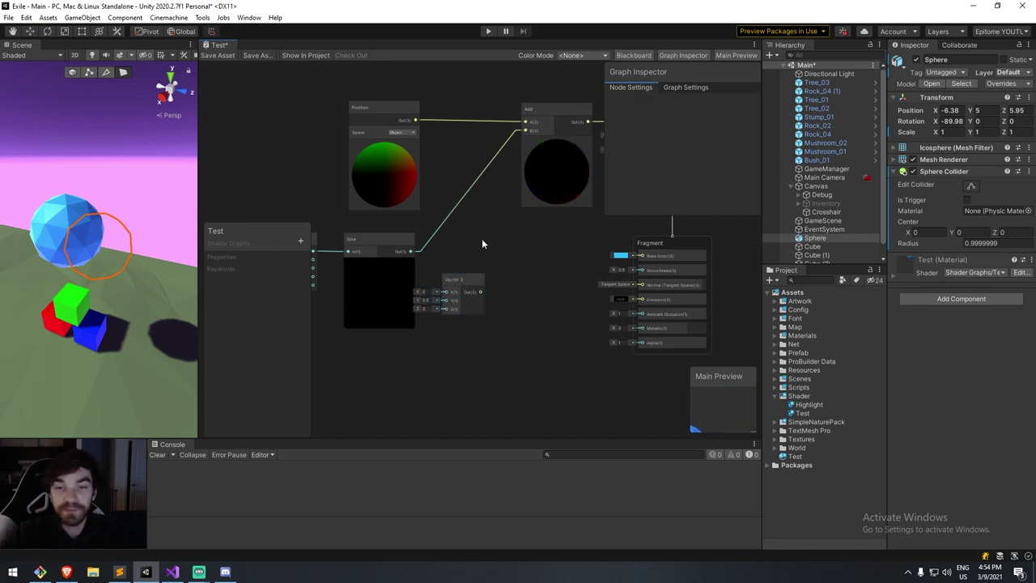
{"action": "key", "text": "space"}
{"action": "type", "text": "mu"}
{"action": "key", "text": "Return"}
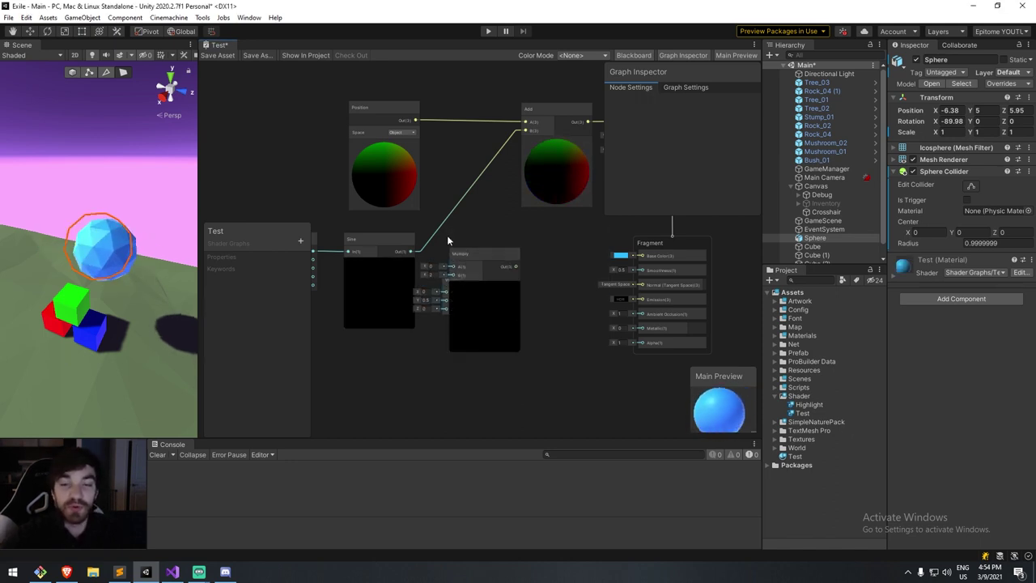
{"action": "left_click_drag", "start_coordinate": [482, 252], "coordinate": [557, 248]}
Feed the Vector 3 and Sine outputs through Multiply into the Add node's B input, and save the asset.
{"action": "left_click_drag", "start_coordinate": [484, 292], "coordinate": [531, 268]}
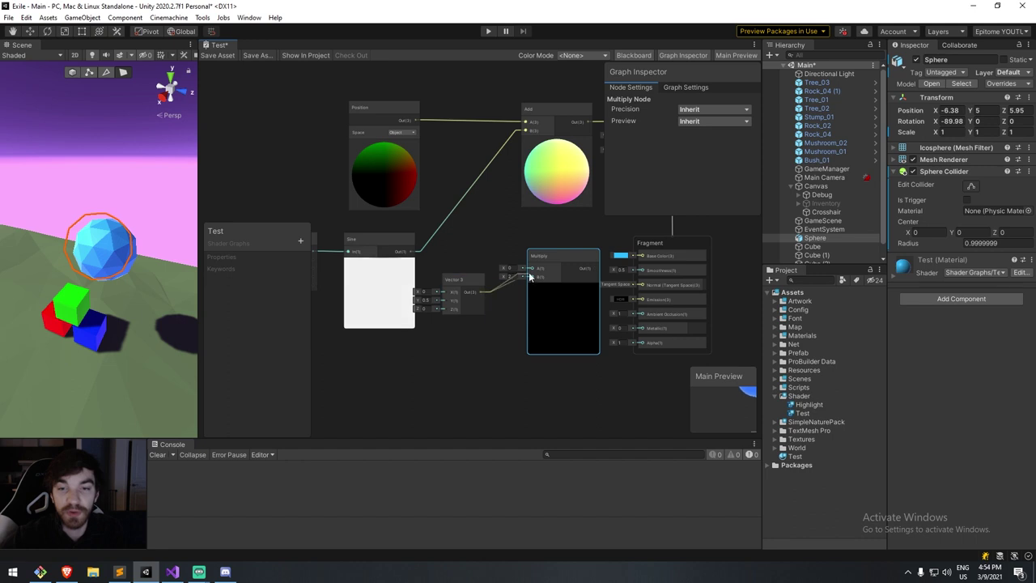
{"action": "left_click_drag", "start_coordinate": [412, 254], "coordinate": [526, 130]}
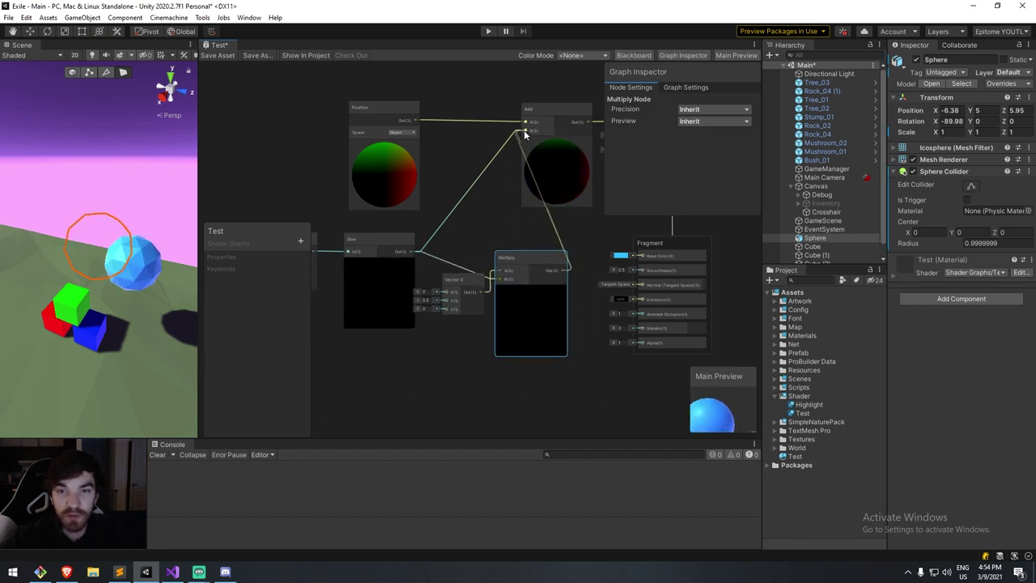
{"action": "left_click", "coordinate": [217, 55]}
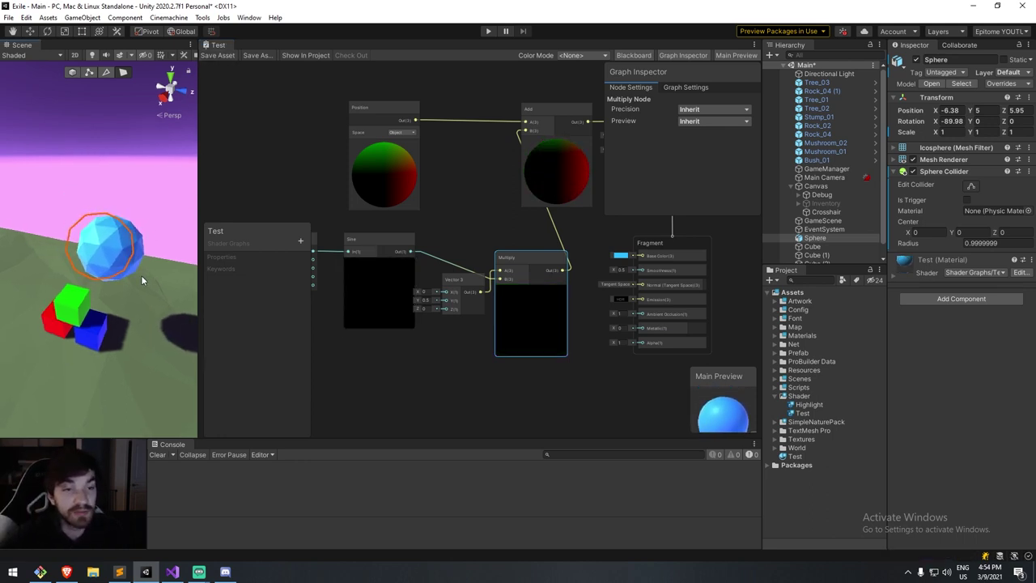
Set the Vector 3 node's Y to 0 and Z to 0.5, and save the asset to check the sphere's motion.
{"action": "scroll", "coordinate": [141, 277], "scroll_direction": "up", "scroll_amount": 2}
{"action": "left_click", "coordinate": [423, 300]}
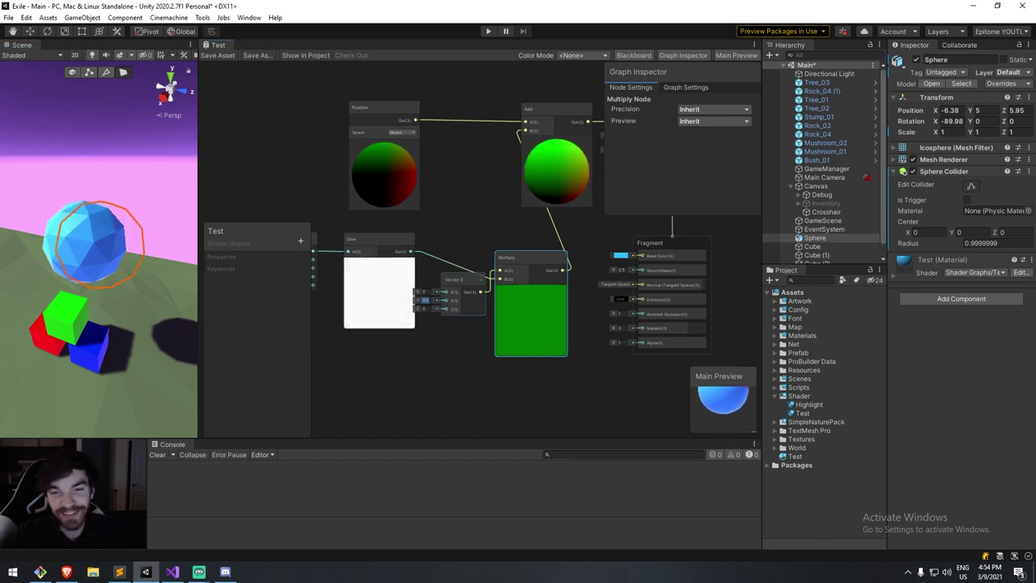
{"action": "type", "text": "0"}
{"action": "left_click", "coordinate": [420, 308]}
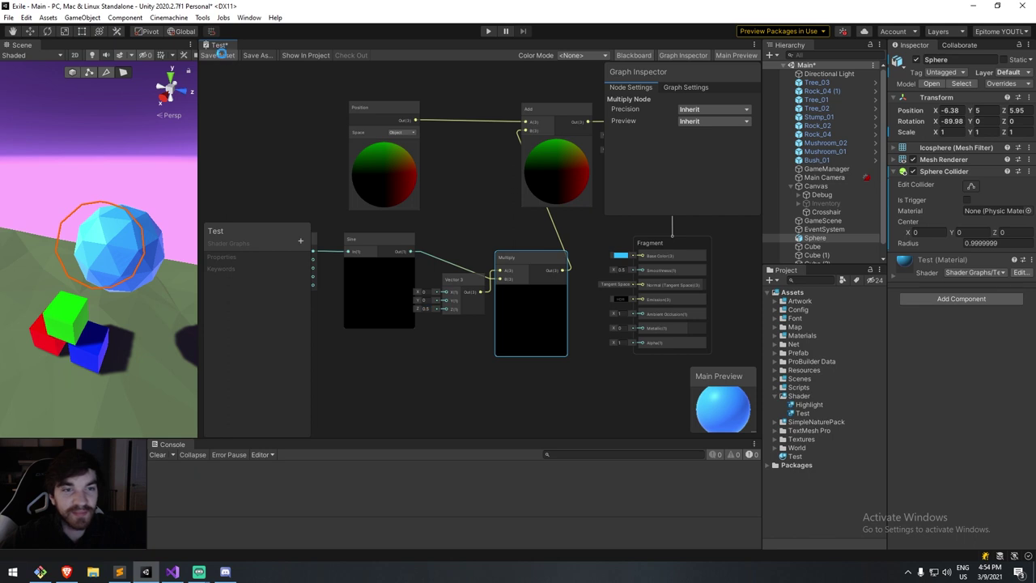
{"action": "left_click", "coordinate": [165, 173]}
{"action": "middle_click_drag", "start_coordinate": [150, 221], "coordinate": [146, 197]}
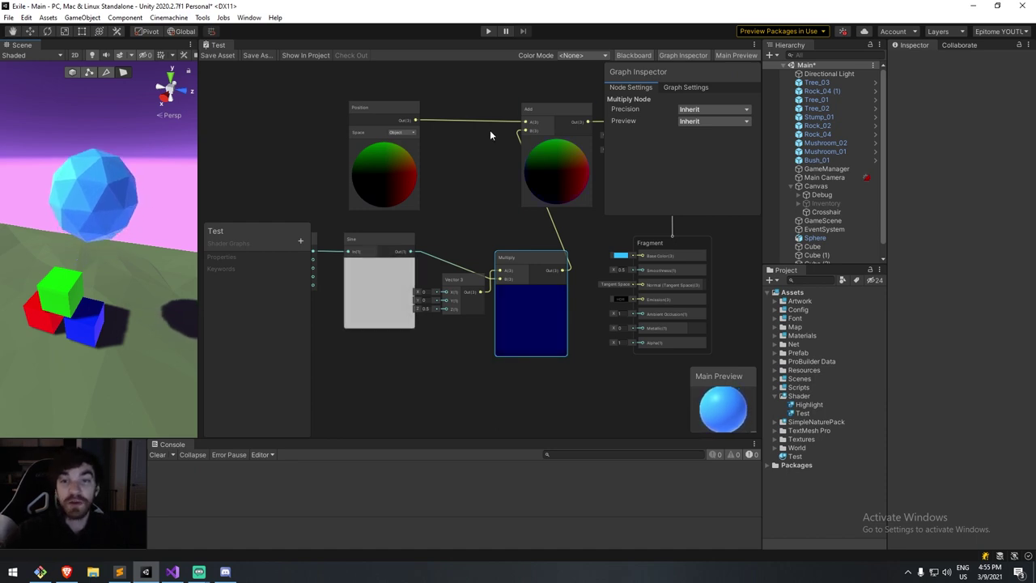
Move the Fragment block well below the Vertex block to separate it from the position nodes.
{"action": "scroll", "coordinate": [489, 135], "scroll_direction": "down", "scroll_amount": 5}
{"action": "left_click_drag", "start_coordinate": [512, 217], "coordinate": [523, 296]}
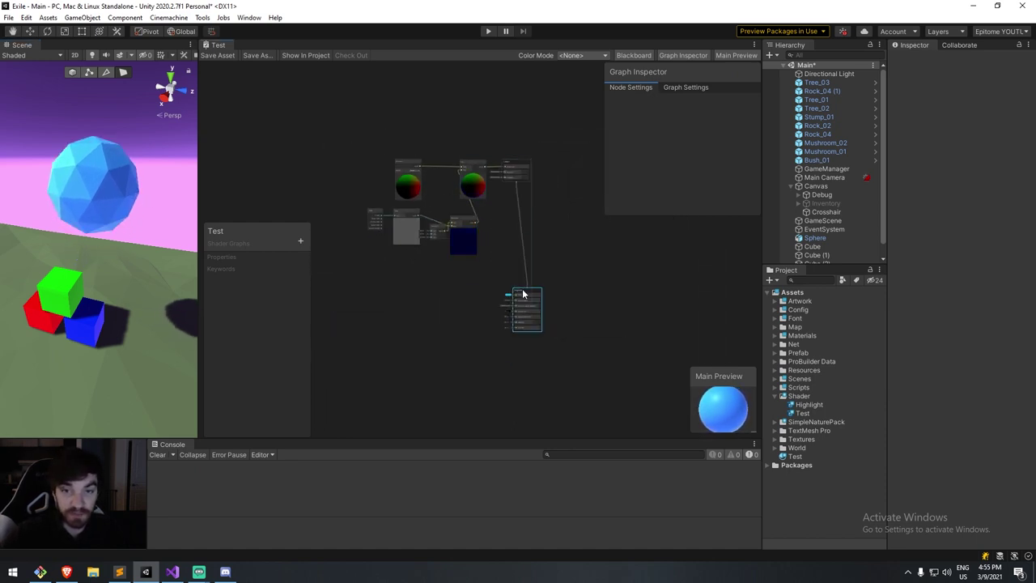
{"action": "scroll", "coordinate": [534, 186], "scroll_direction": "up", "scroll_amount": 3}
{"action": "middle_click_drag", "start_coordinate": [444, 223], "coordinate": [512, 216]}
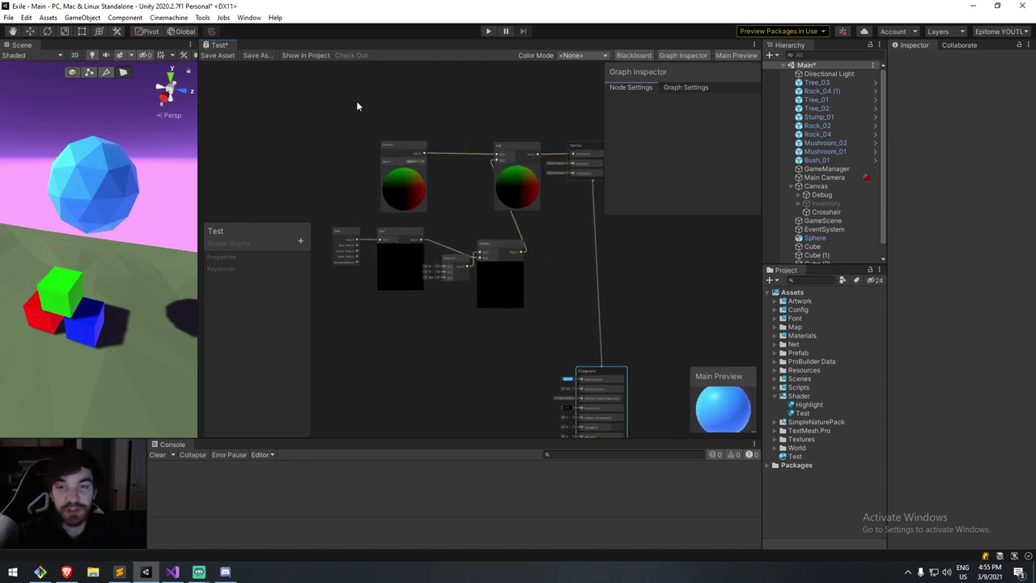
{"action": "left_click_drag", "start_coordinate": [607, 317], "coordinate": [616, 328]}
{"action": "middle_click_drag", "start_coordinate": [625, 347], "coordinate": [584, 299]}
{"action": "left_click_drag", "start_coordinate": [562, 324], "coordinate": [554, 327]}
{"action": "scroll", "coordinate": [651, 292], "scroll_direction": "up", "scroll_amount": 5}
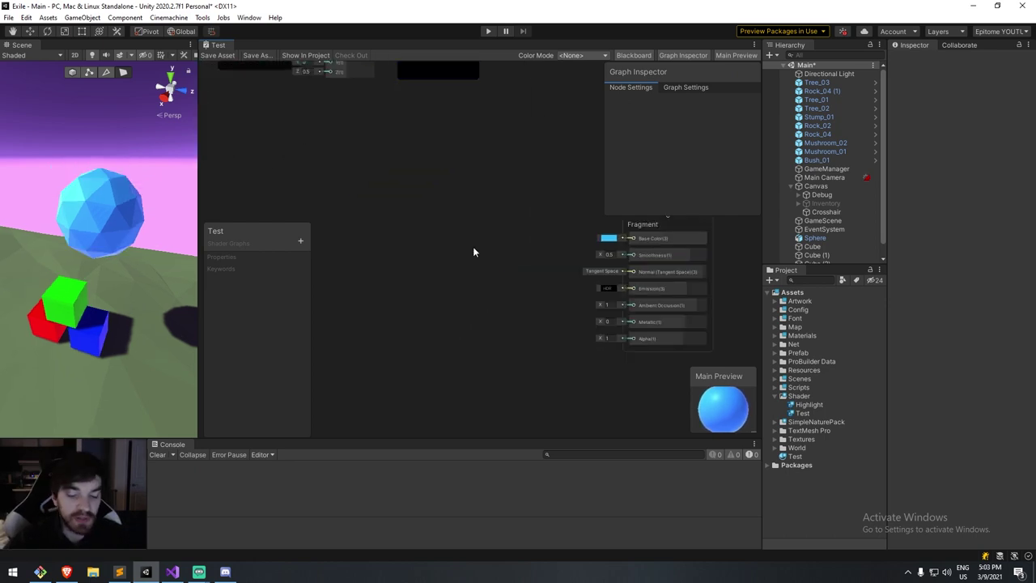
Add a Gradient node to the graph and place it to the left of the Fragment block.
{"action": "key", "text": "space"}
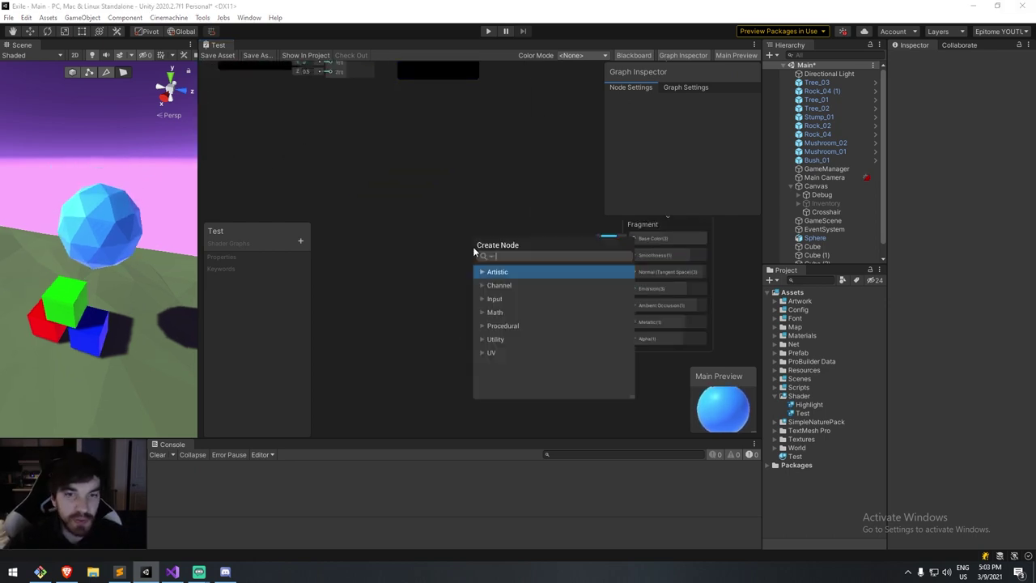
{"action": "type", "text": "gradi"}
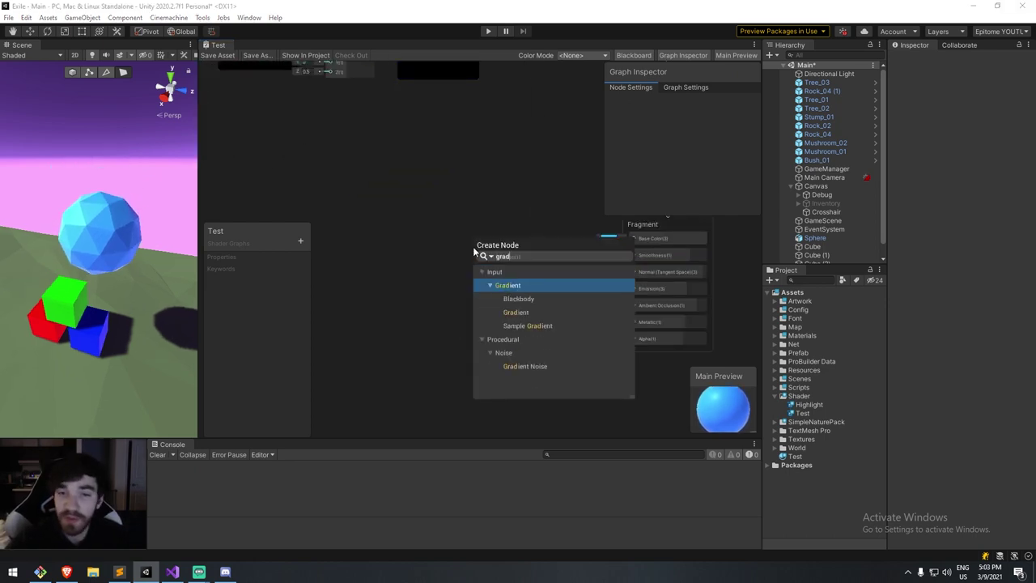
{"action": "key", "text": "Down"}
{"action": "key", "text": "Down"}
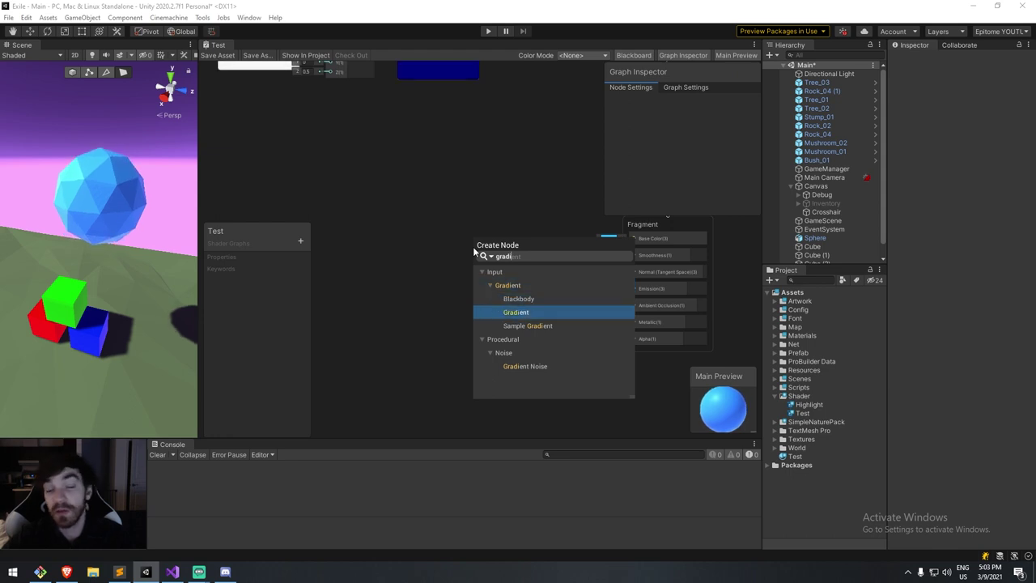
{"action": "key", "text": "Return"}
{"action": "left_click_drag", "start_coordinate": [516, 270], "coordinate": [390, 233]}
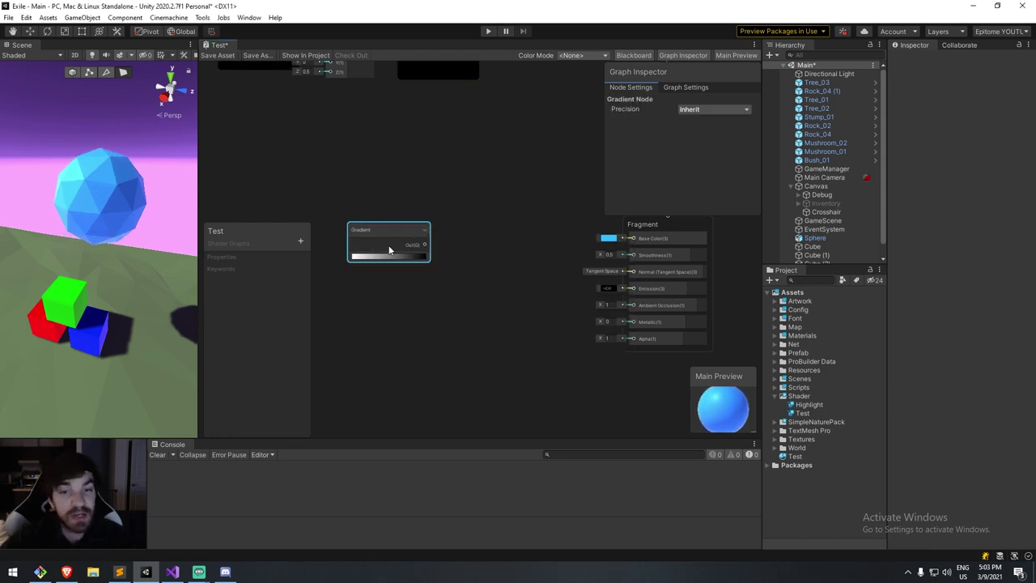
Apply the yellow-to-blue preset to the Gradient node and close the gradient editor.
{"action": "left_click", "coordinate": [386, 257]}
{"action": "left_click", "coordinate": [51, 128]}
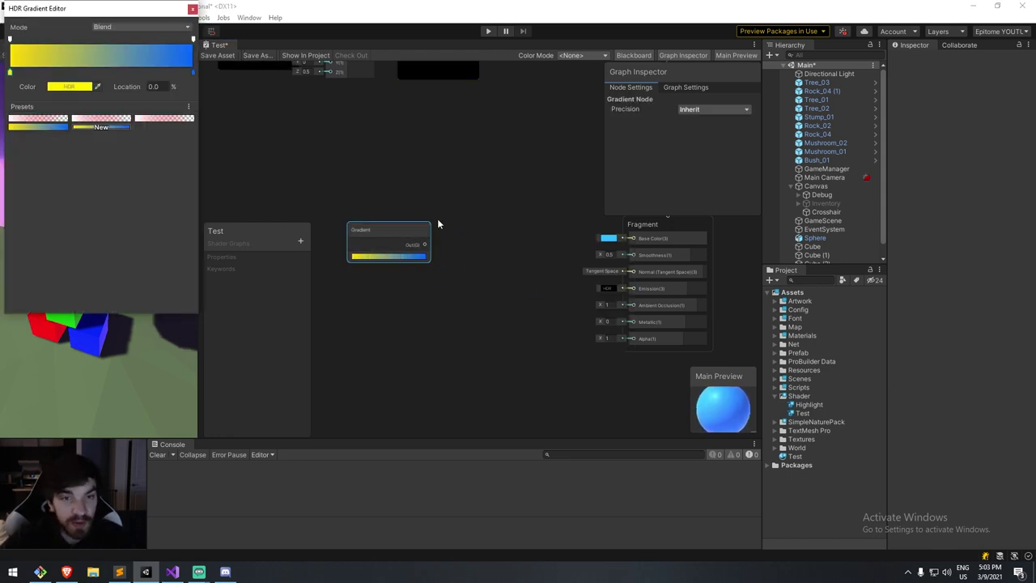
{"action": "left_click", "coordinate": [192, 9]}
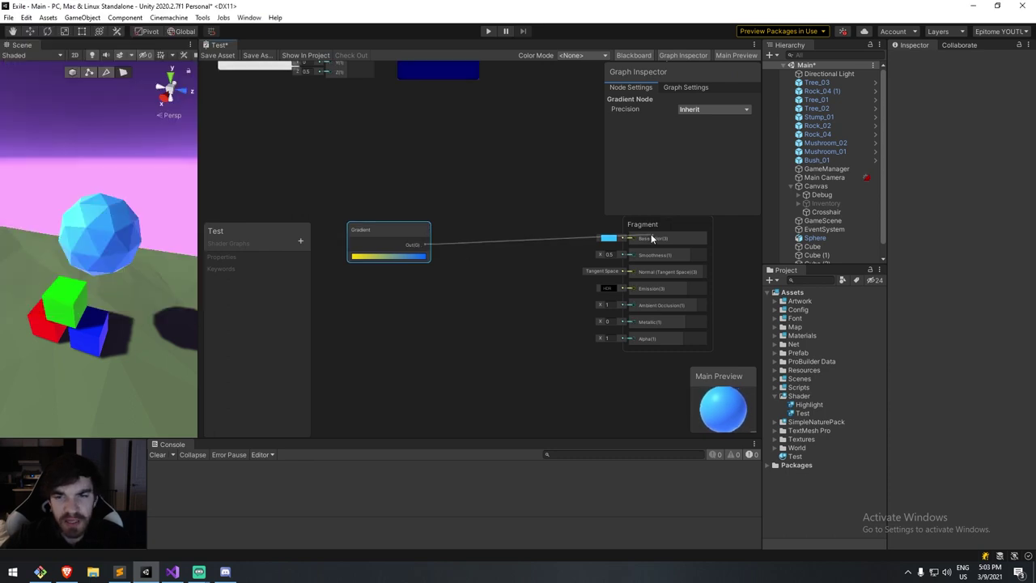
Try to connect the Gradient node's output directly to the Fragment block's inputs.
{"action": "scroll", "coordinate": [423, 252], "scroll_direction": "up", "scroll_amount": 5}
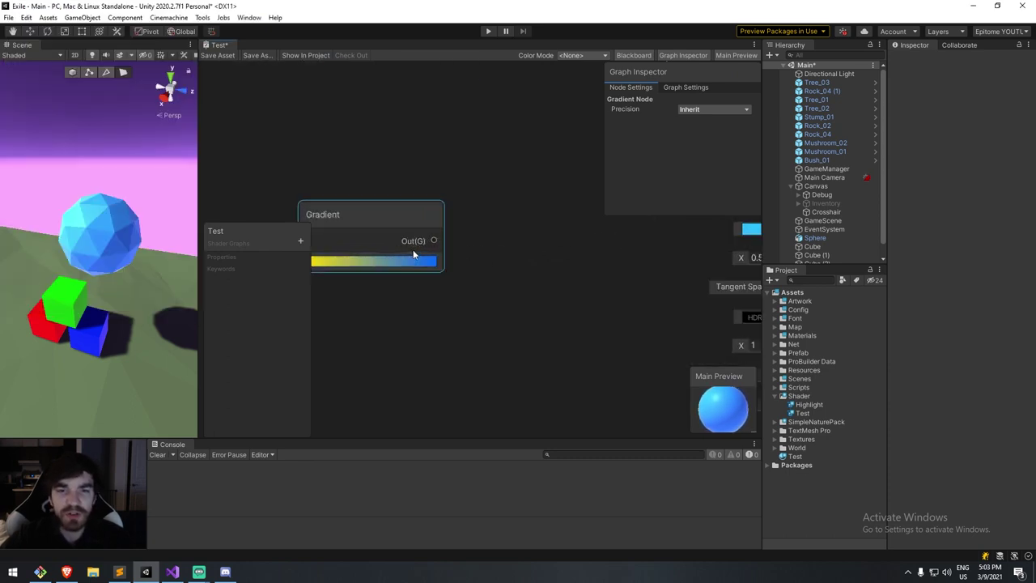
{"action": "scroll", "coordinate": [478, 261], "scroll_direction": "down", "scroll_amount": 5}
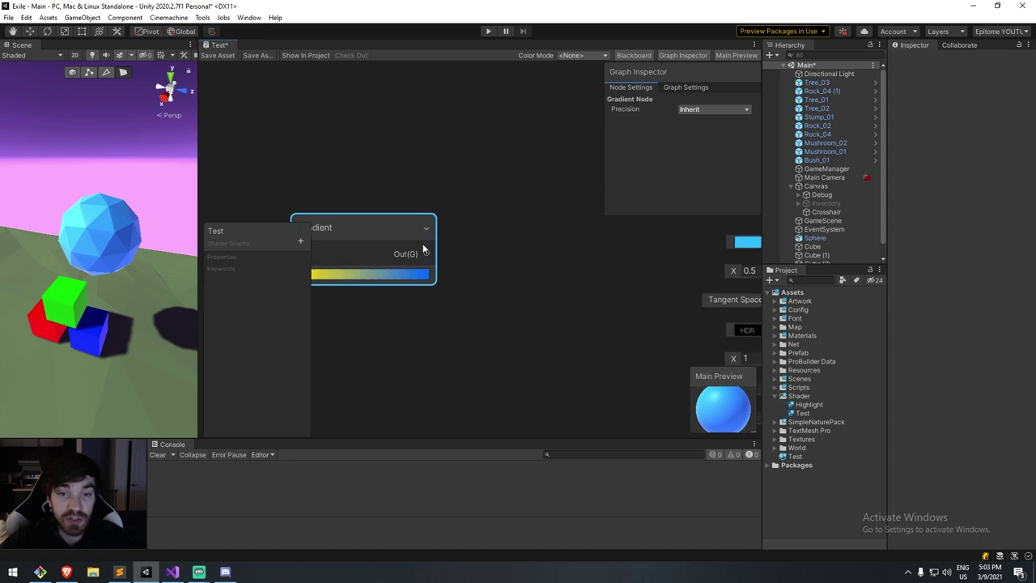
{"action": "middle_click_drag", "start_coordinate": [459, 264], "coordinate": [485, 260]}
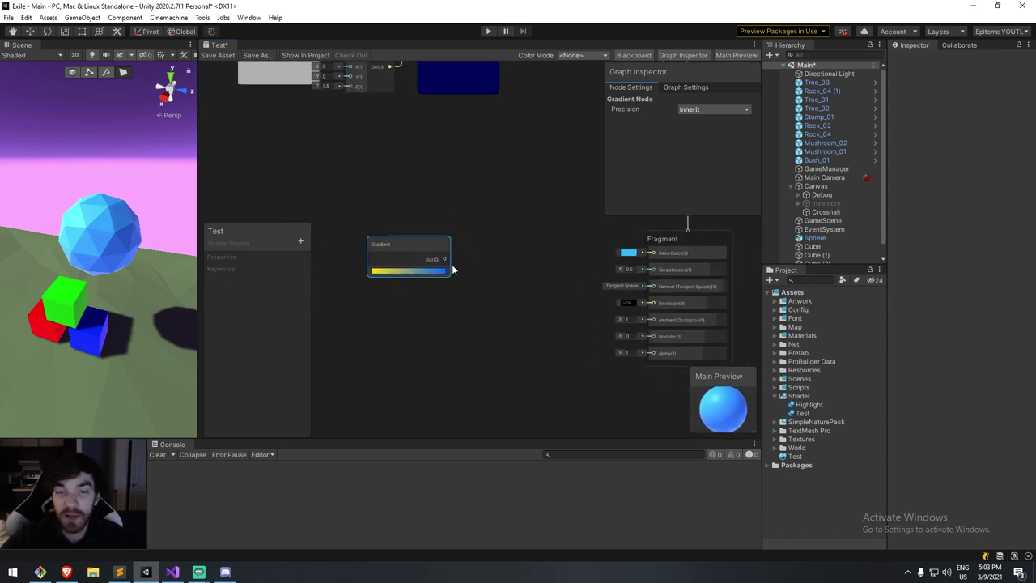
{"action": "left_click_drag", "start_coordinate": [444, 259], "coordinate": [651, 307]}
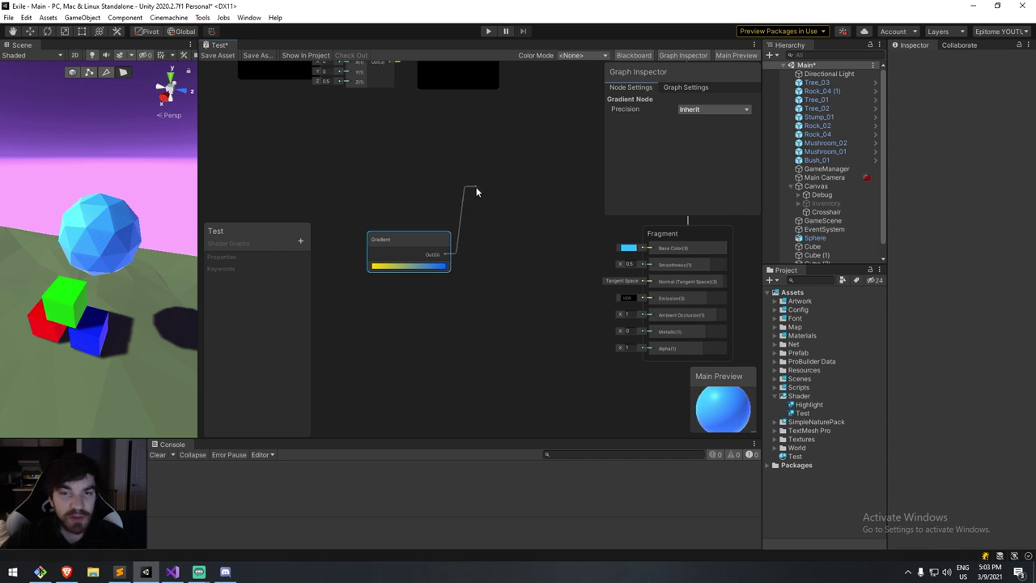
Create a Sample Gradient node from the Gradient node's output so that it feeds the Gradient input.
{"action": "left_click_drag", "start_coordinate": [500, 188], "coordinate": [503, 194]}
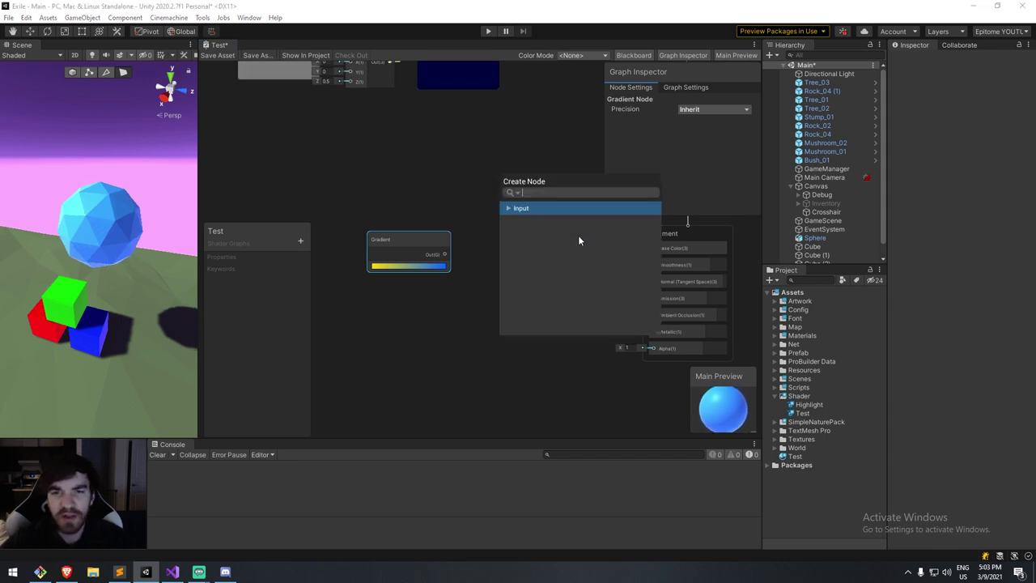
{"action": "left_click", "coordinate": [508, 208]}
{"action": "left_click", "coordinate": [516, 221]}
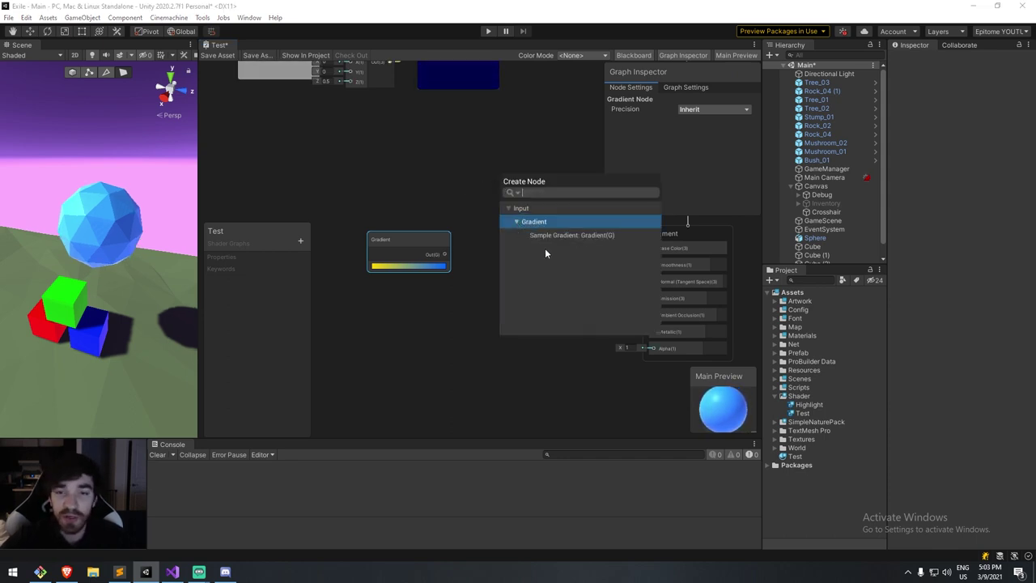
{"action": "left_click", "coordinate": [556, 235]}
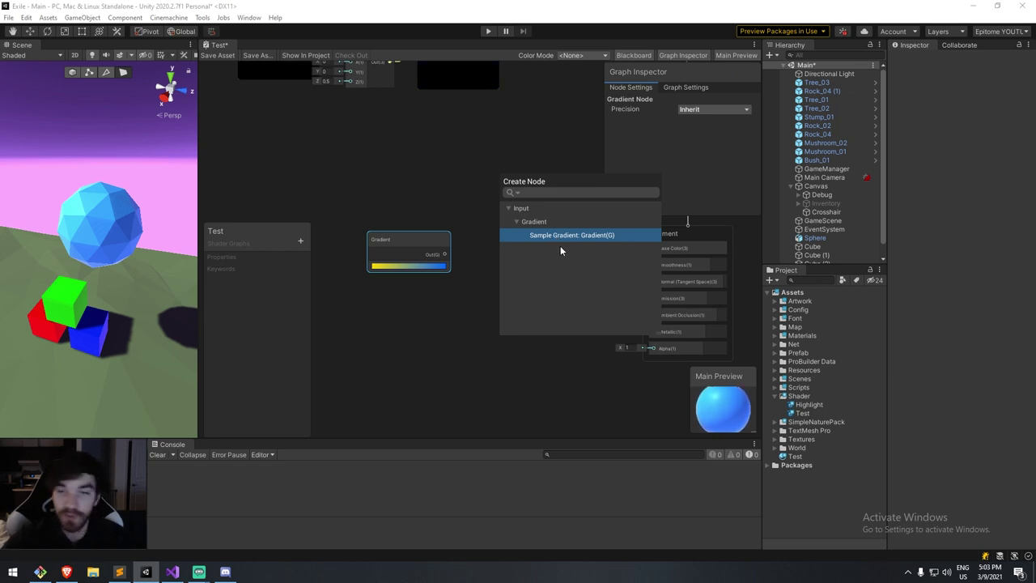
{"action": "double_click", "coordinate": [572, 235]}
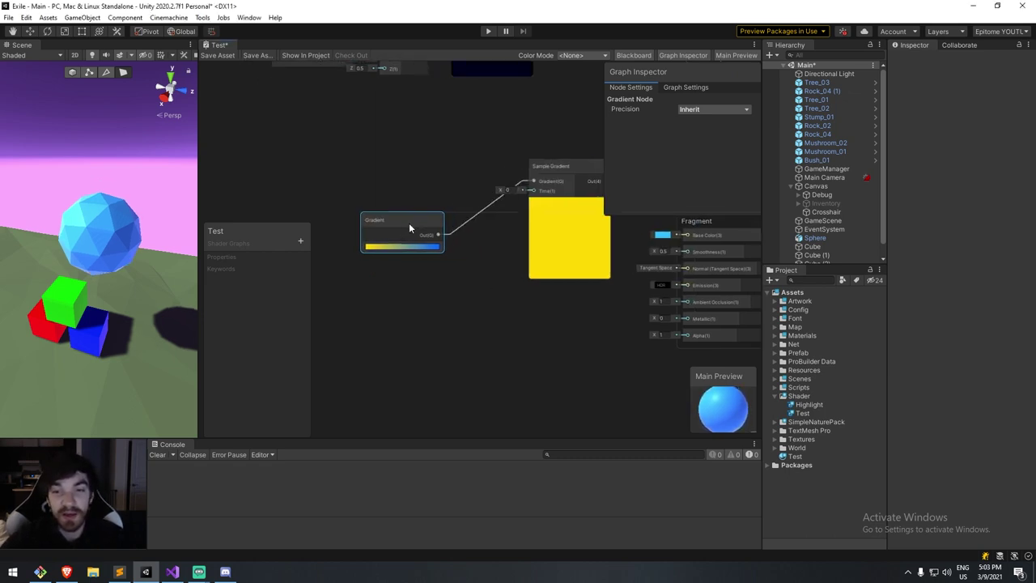
Connect the Sample Gradient node, placed between Gradient and Fragment, to Base Color and save the asset.
{"action": "middle_click_drag", "start_coordinate": [570, 300], "coordinate": [446, 318]}
{"action": "left_click_drag", "start_coordinate": [456, 184], "coordinate": [433, 236]}
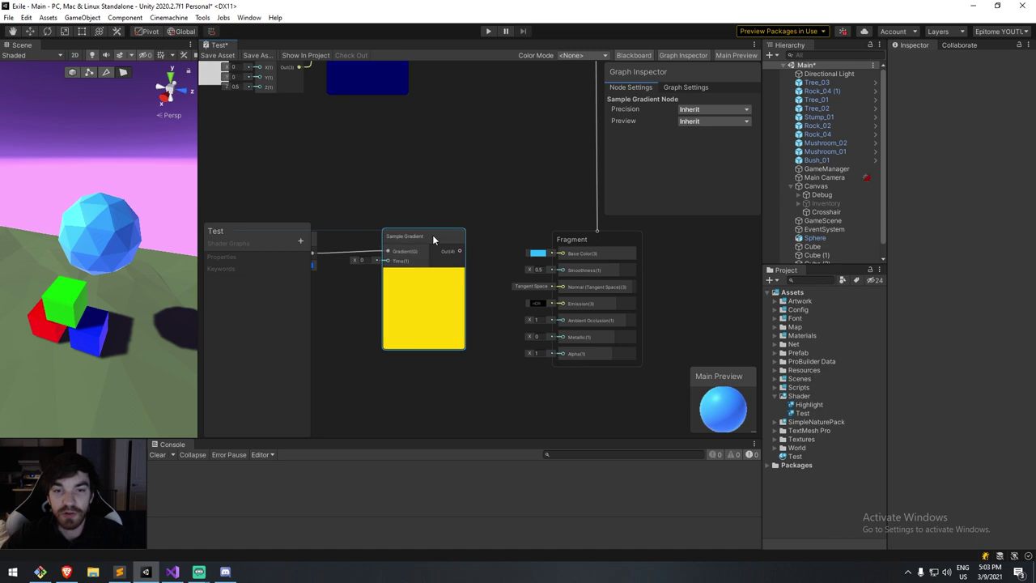
{"action": "middle_click_drag", "start_coordinate": [427, 208], "coordinate": [461, 217]}
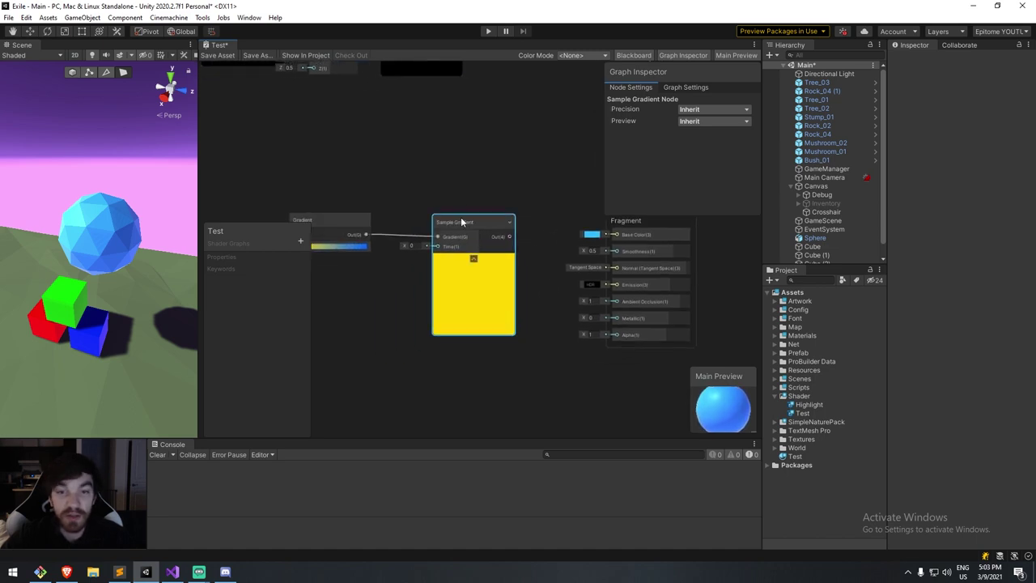
{"action": "left_click_drag", "start_coordinate": [460, 217], "coordinate": [468, 216]}
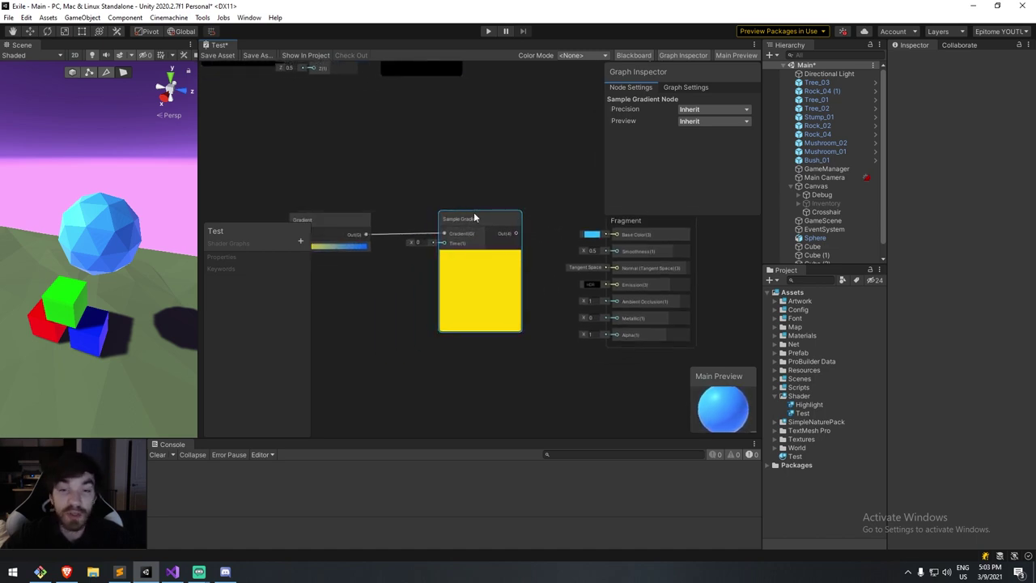
{"action": "left_click_drag", "start_coordinate": [516, 233], "coordinate": [615, 235]}
{"action": "middle_click_drag", "start_coordinate": [406, 236], "coordinate": [465, 218]}
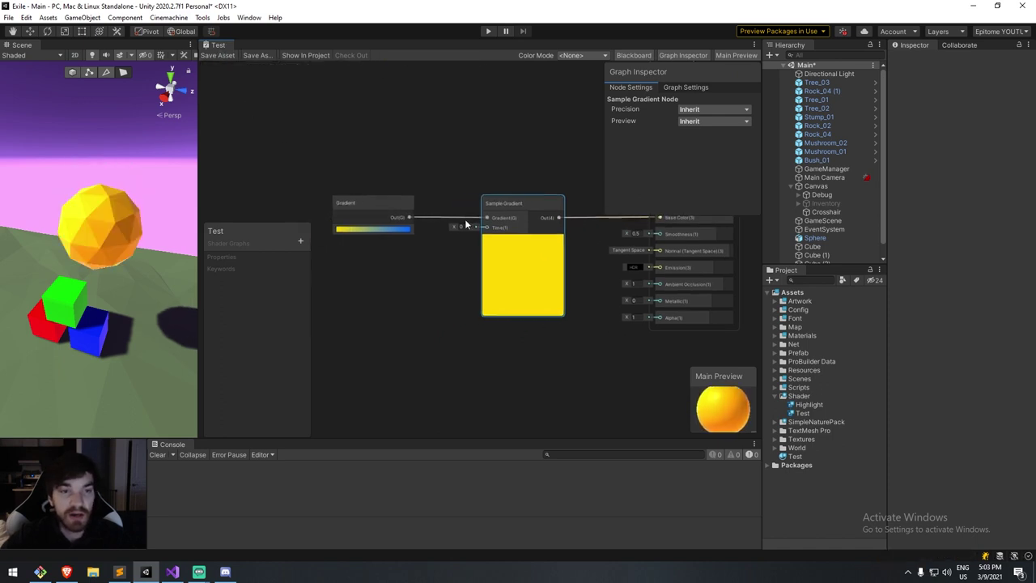
Add a second Time node to the graph and place it directly below the Gradient node.
{"action": "scroll", "coordinate": [444, 277], "scroll_direction": "down", "scroll_amount": 3}
{"action": "key", "text": "space"}
{"action": "type", "text": "time"}
{"action": "key", "text": "Return"}
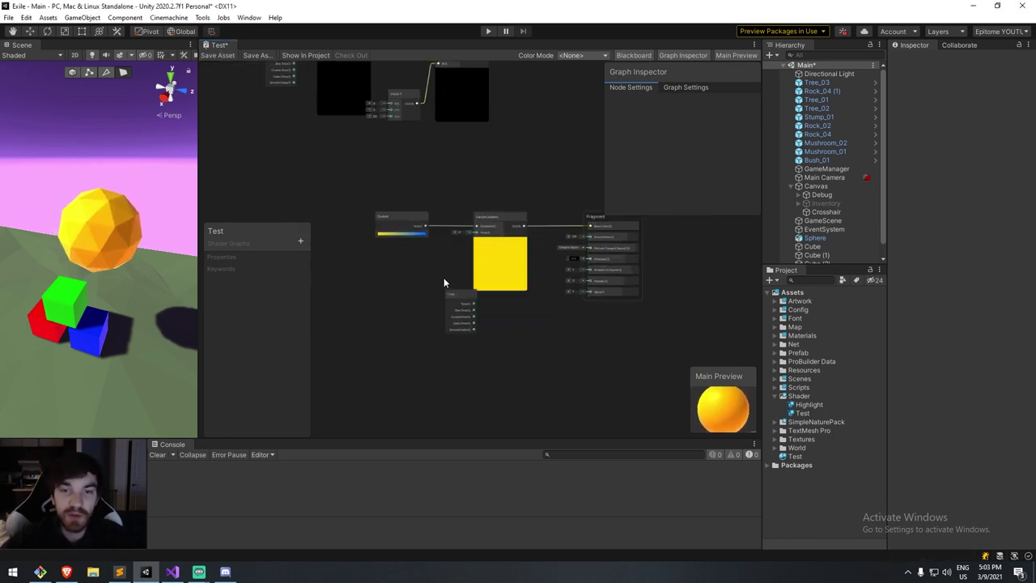
{"action": "scroll", "coordinate": [443, 282], "scroll_direction": "up", "scroll_amount": 2}
{"action": "left_click_drag", "start_coordinate": [475, 311], "coordinate": [419, 266]}
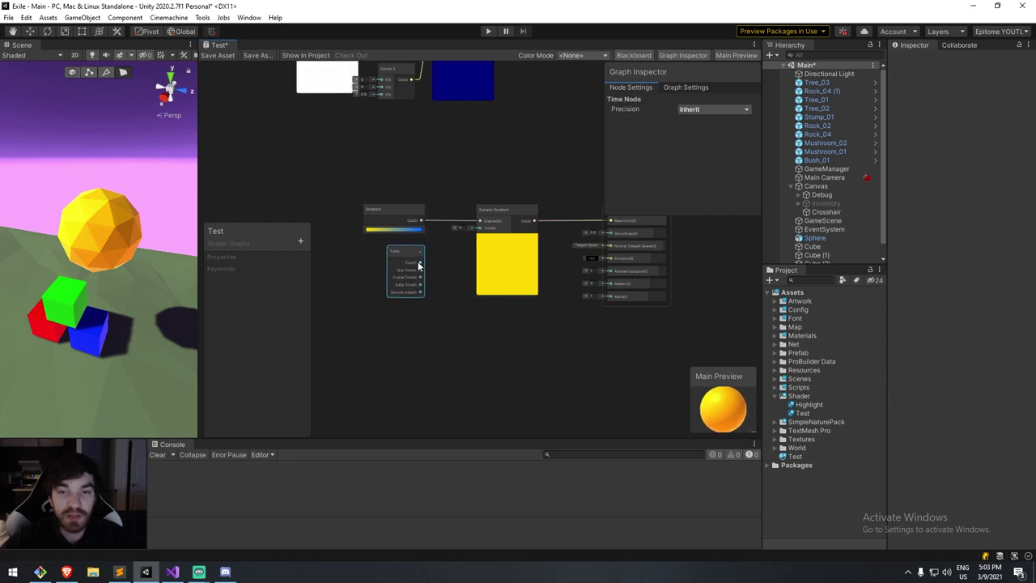
Connect the new Time node's Time output to the Sample Gradient node's Time input.
{"action": "left_click_drag", "start_coordinate": [486, 238], "coordinate": [490, 249]}
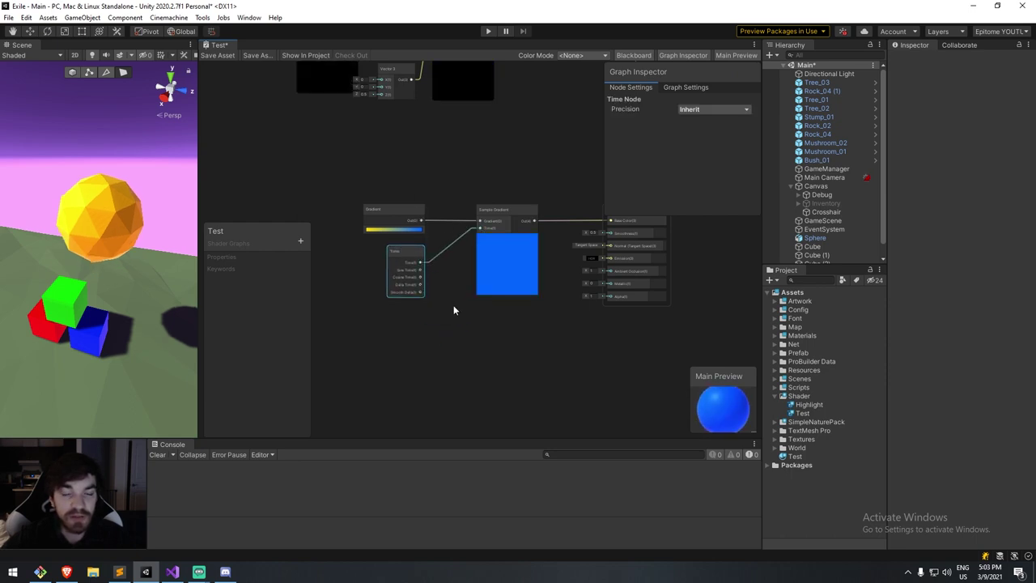
{"action": "scroll", "coordinate": [453, 310], "scroll_direction": "up", "scroll_amount": 3}
{"action": "scroll", "coordinate": [467, 302], "scroll_direction": "down", "scroll_amount": 2}
{"action": "scroll", "coordinate": [447, 277], "scroll_direction": "down", "scroll_amount": 1}
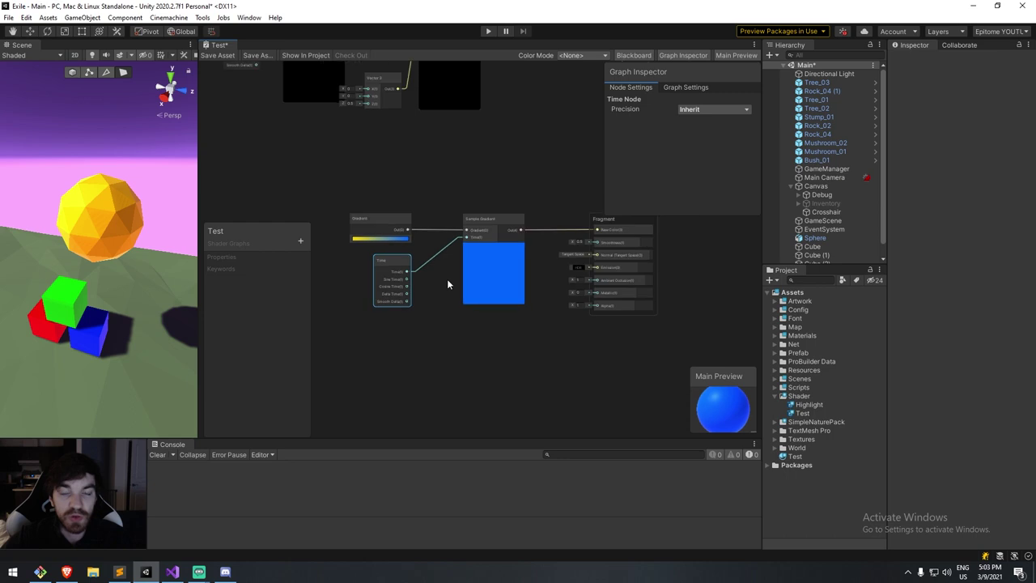
{"action": "scroll", "coordinate": [449, 276], "scroll_direction": "up", "scroll_amount": 1}
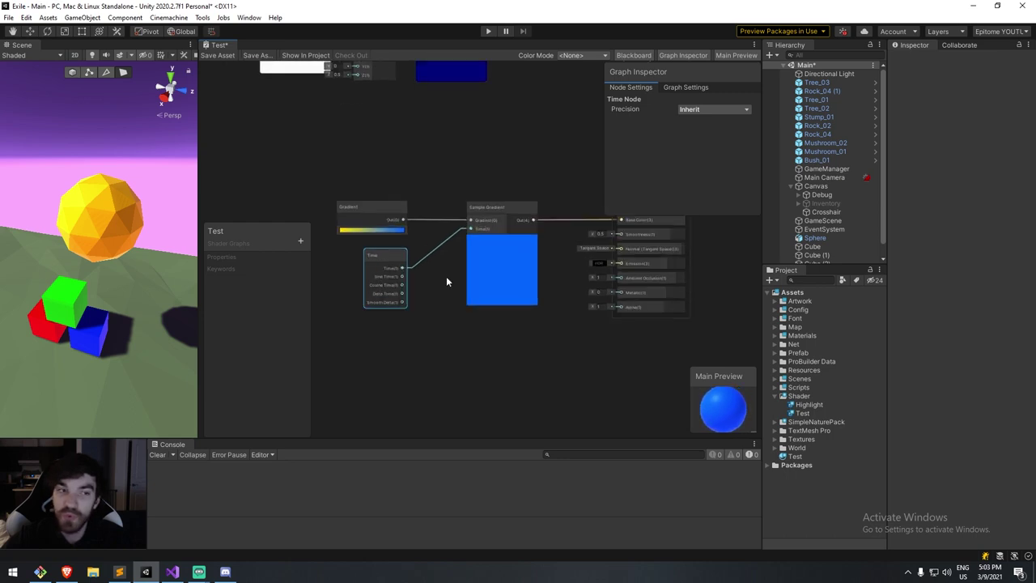
Save the asset, reconnect the Sample Gradient node's Time input to the Time node's Sine Time output, and save again.
{"action": "left_click", "coordinate": [227, 54]}
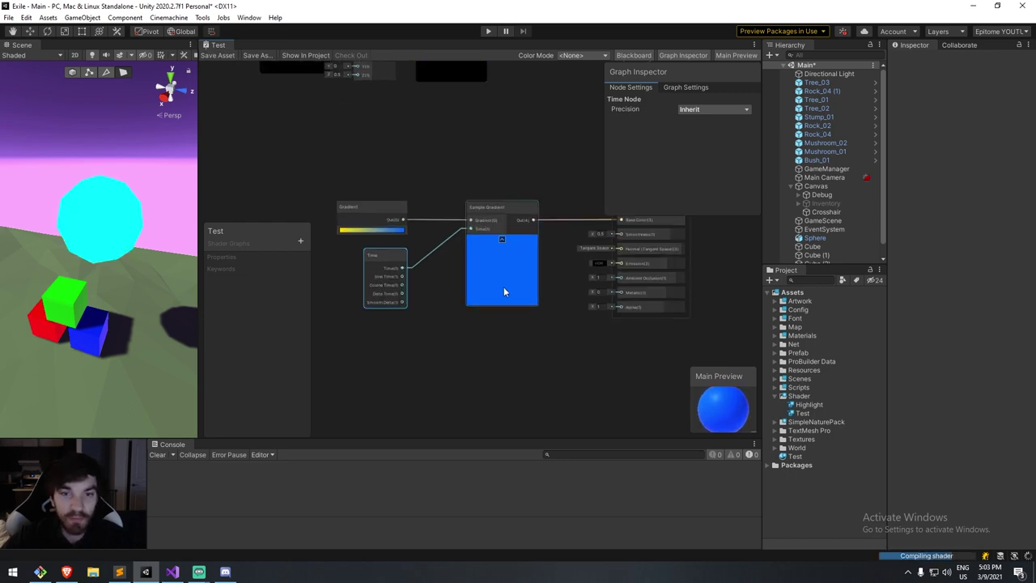
{"action": "scroll", "coordinate": [427, 294], "scroll_direction": "up", "scroll_amount": 2}
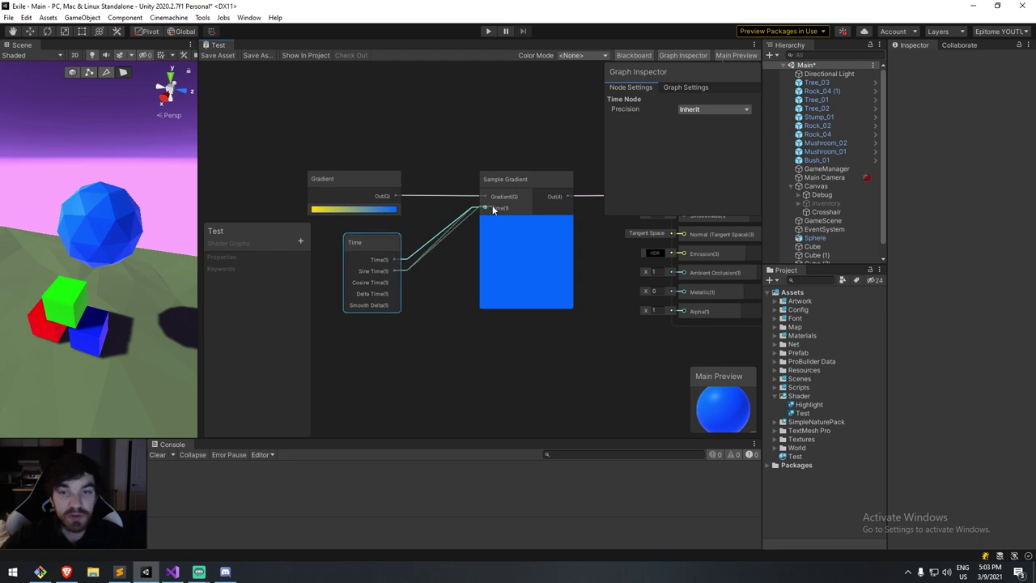
{"action": "left_click_drag", "start_coordinate": [492, 205], "coordinate": [484, 205]}
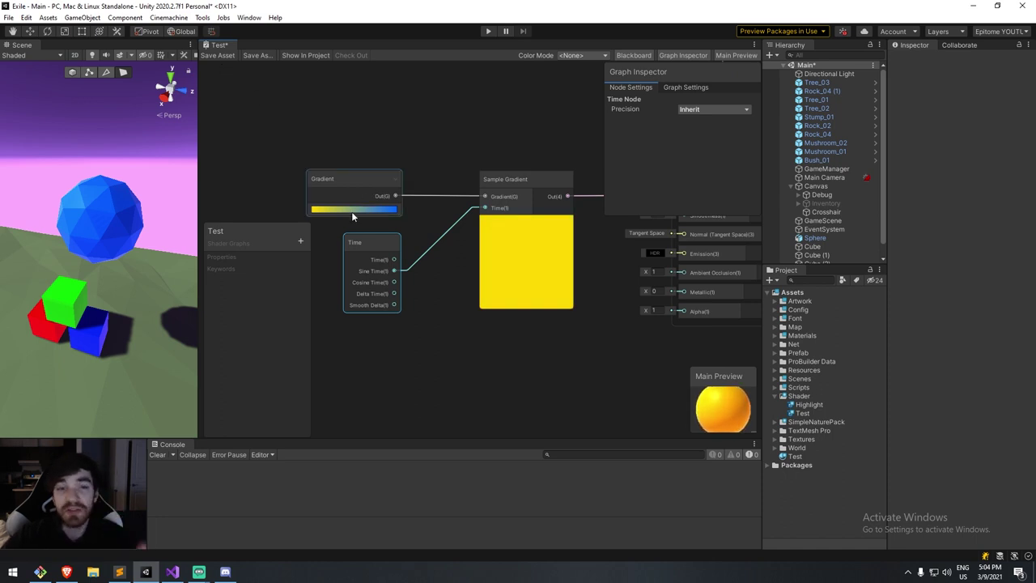
{"action": "left_click", "coordinate": [221, 55]}
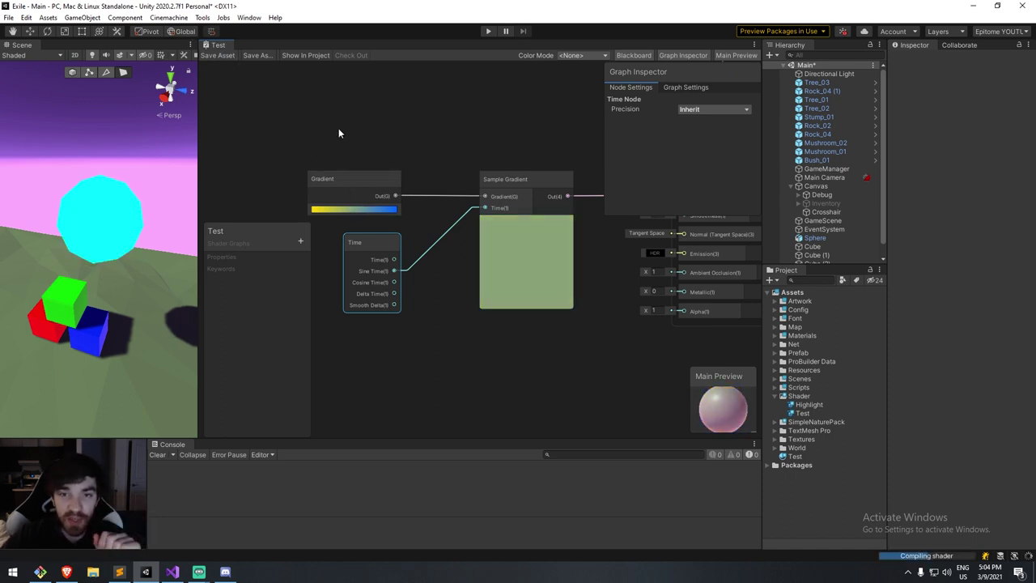
Hide the Graph Inspector to clear space around the vertex and fragment node chains.
{"action": "scroll", "coordinate": [133, 182], "scroll_direction": "down", "scroll_amount": 1}
{"action": "middle_click_drag", "start_coordinate": [131, 184], "coordinate": [124, 188]}
{"action": "scroll", "coordinate": [128, 186], "scroll_direction": "down", "scroll_amount": 5}
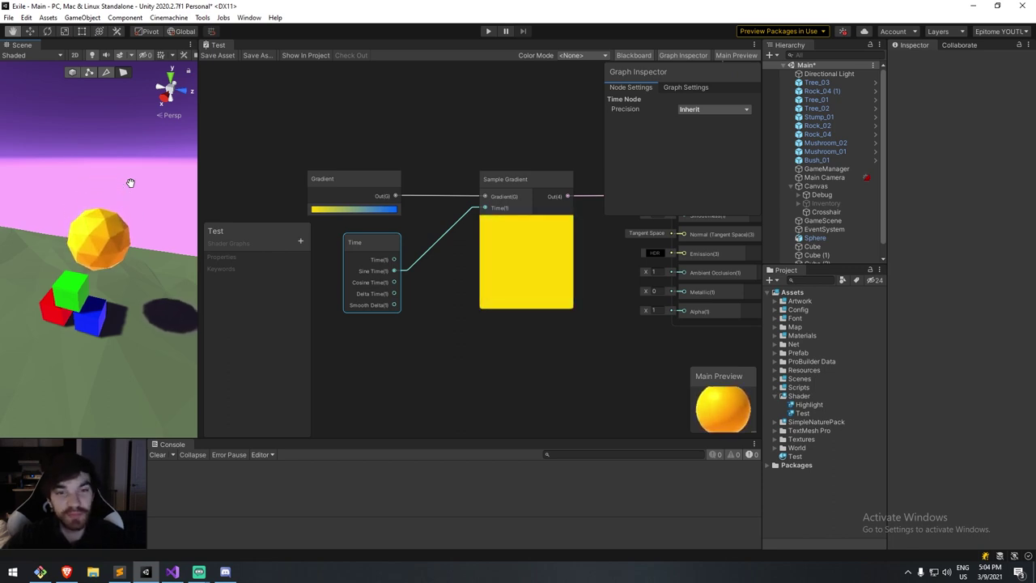
{"action": "middle_click_drag", "start_coordinate": [130, 182], "coordinate": [118, 191]}
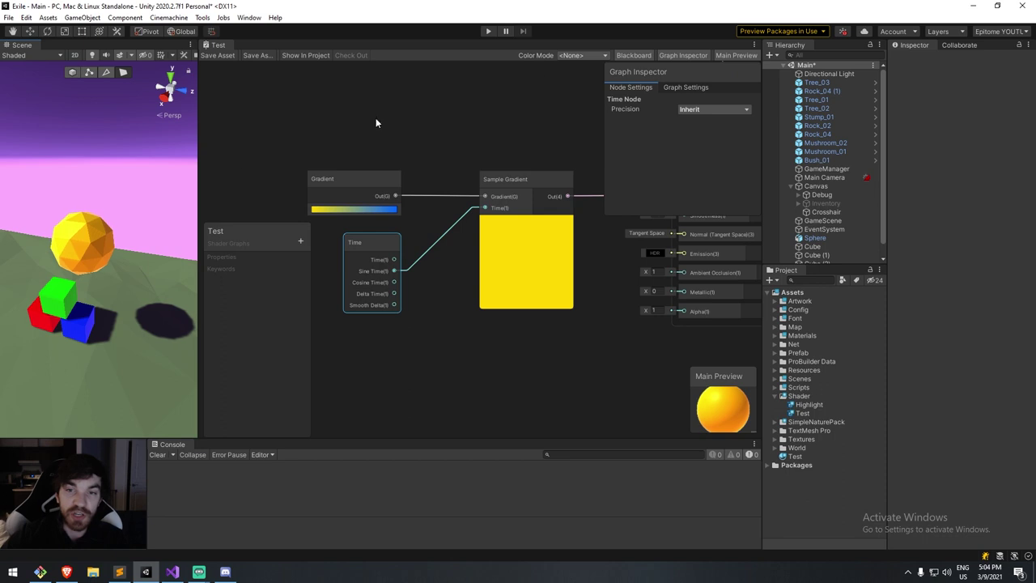
{"action": "left_click", "coordinate": [698, 56]}
{"action": "scroll", "coordinate": [617, 130], "scroll_direction": "down", "scroll_amount": 3}
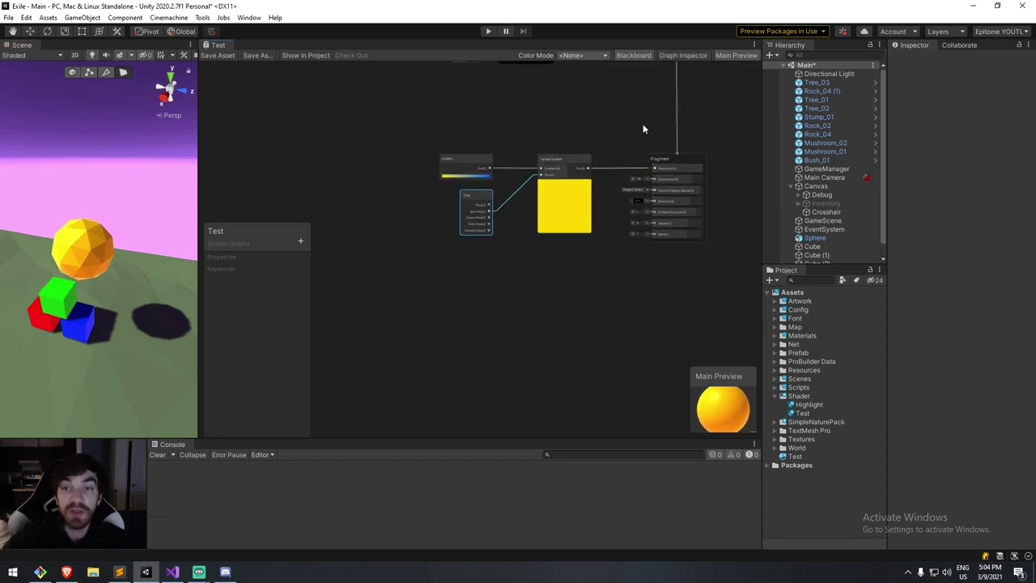
{"action": "middle_click_drag", "start_coordinate": [643, 124], "coordinate": [672, 266]}
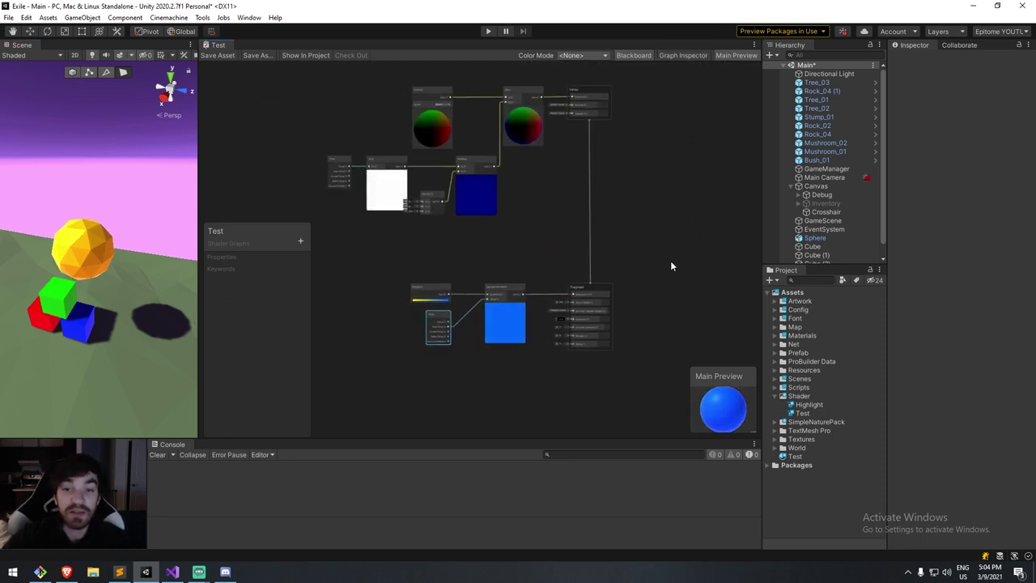
Examine the node chain feeding the Vertex block and the gradient chain feeding the Fragment block.
{"action": "left_click_drag", "start_coordinate": [672, 259], "coordinate": [323, 380]}
{"action": "left_click_drag", "start_coordinate": [665, 228], "coordinate": [338, 121]}
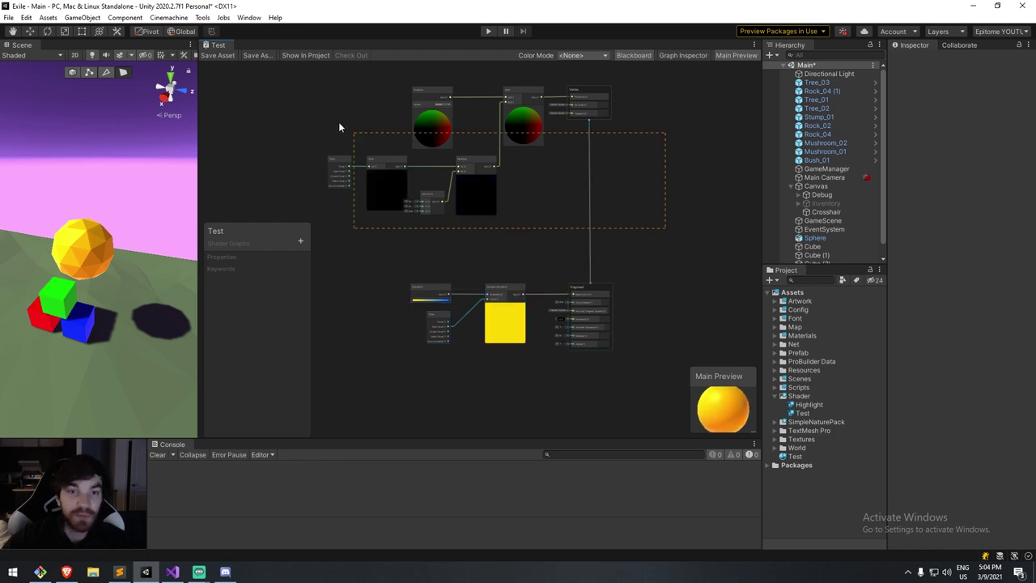
{"action": "left_click_drag", "start_coordinate": [292, 72], "coordinate": [292, 72]}
{"action": "left_click", "coordinate": [658, 164]}
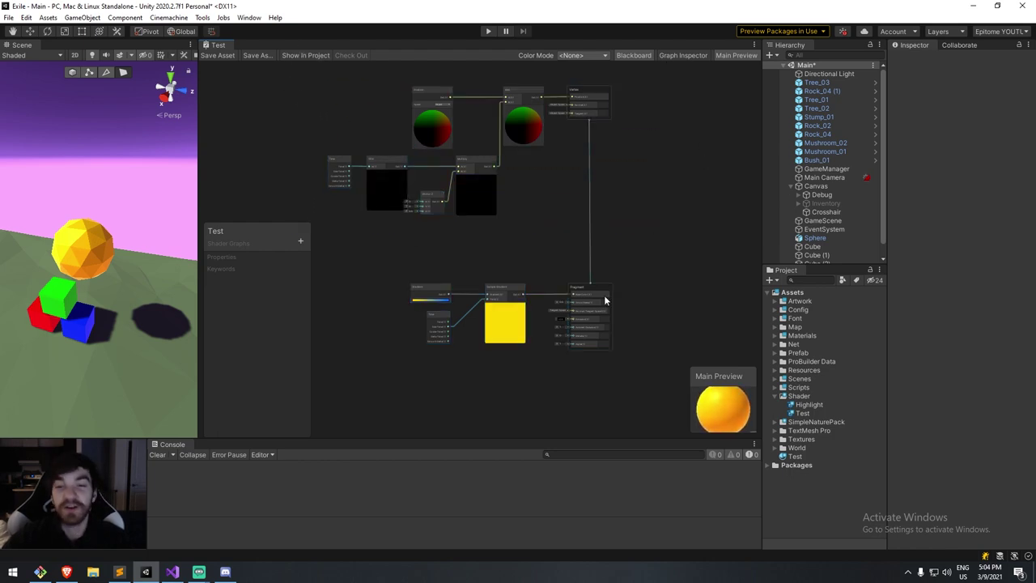
{"action": "left_click_drag", "start_coordinate": [386, 257], "coordinate": [634, 396]}
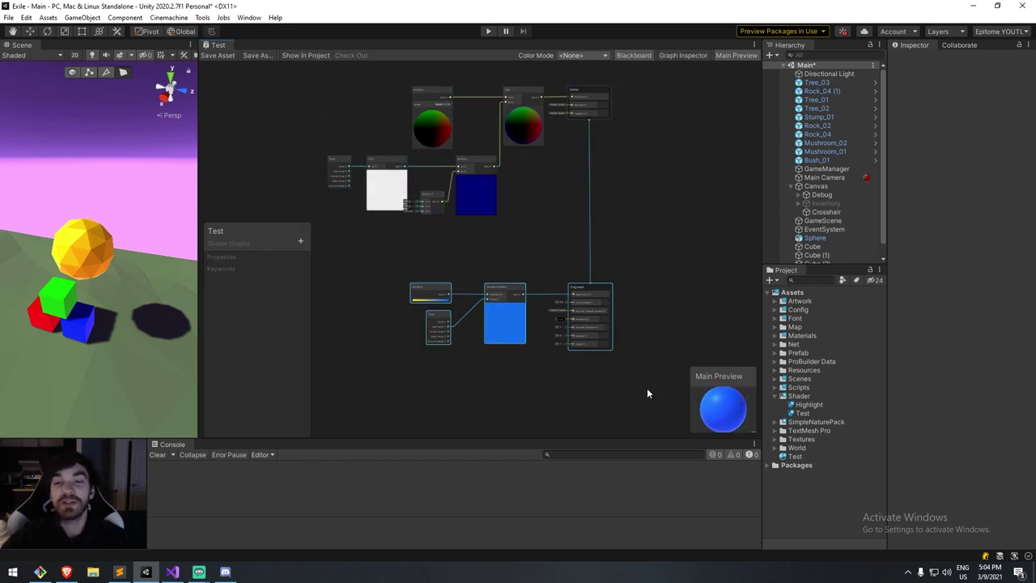
{"action": "left_click", "coordinate": [682, 165]}
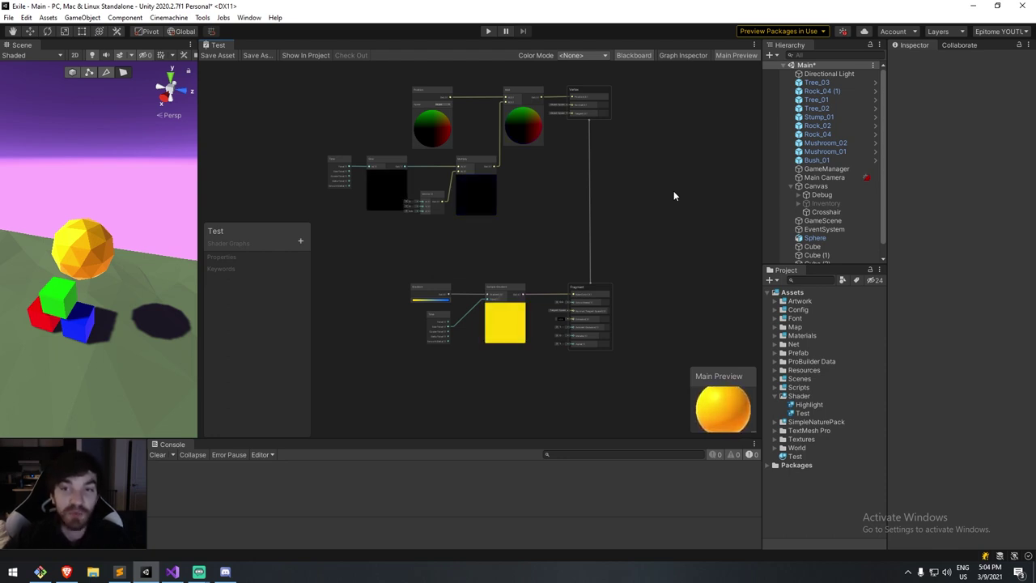
{"action": "left_click_drag", "start_coordinate": [384, 248], "coordinate": [648, 360]}
{"action": "left_click", "coordinate": [648, 360]}
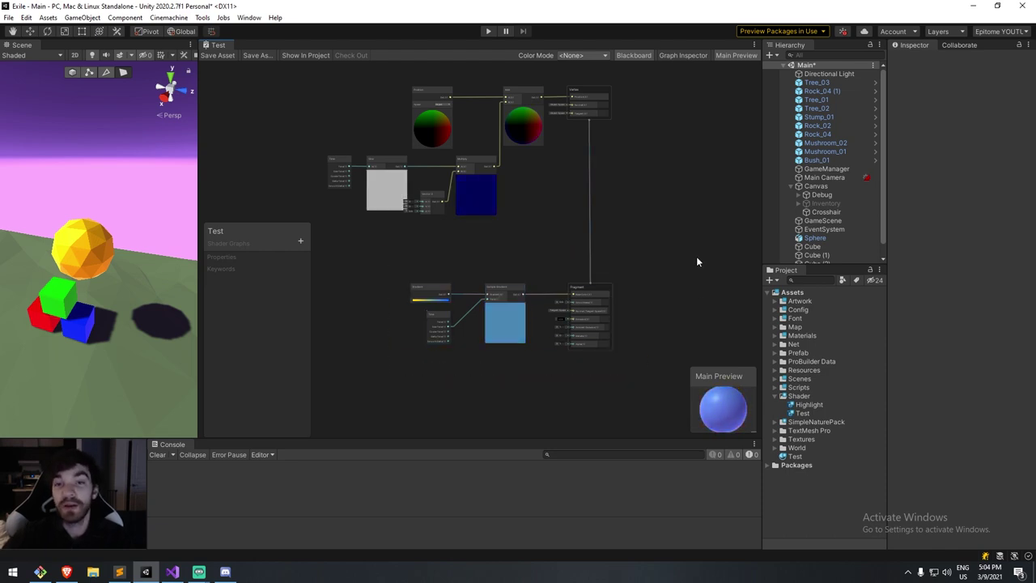
{"action": "left_click_drag", "start_coordinate": [632, 366], "coordinate": [631, 365]}
{"action": "left_click", "coordinate": [687, 299]}
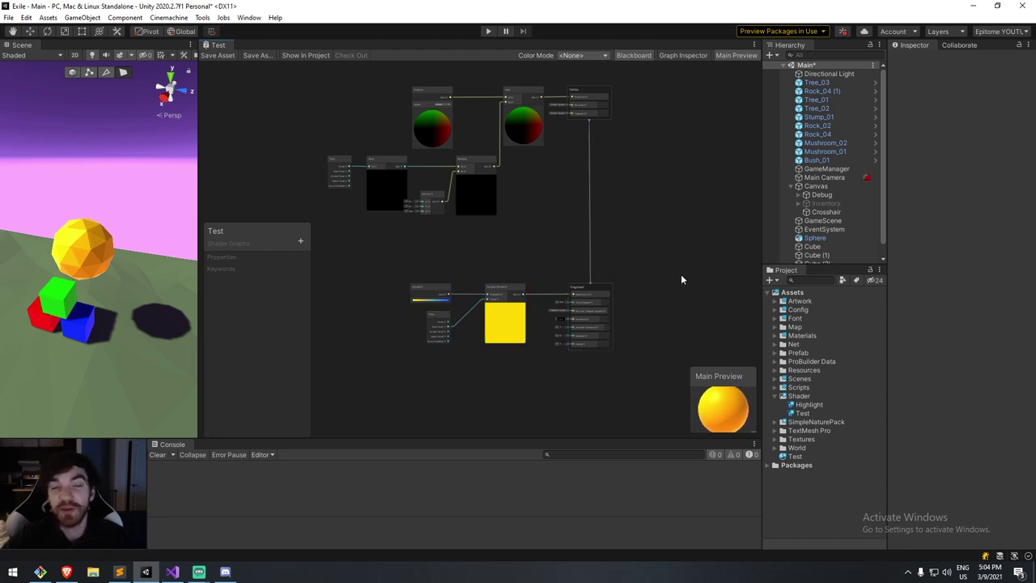